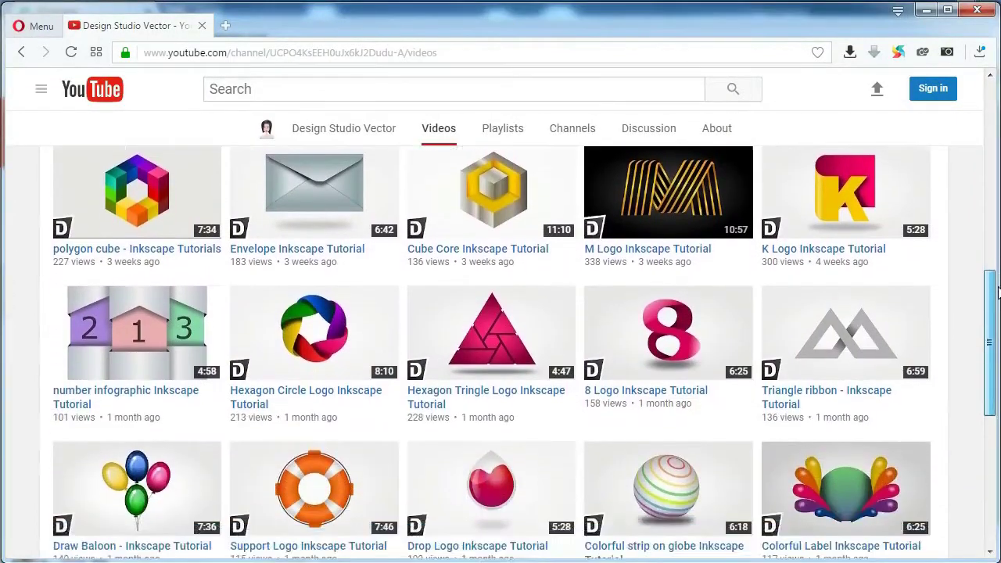
Draw a dark gray square near the page's left side.
drag(992, 235, 996, 367)
click(402, 292)
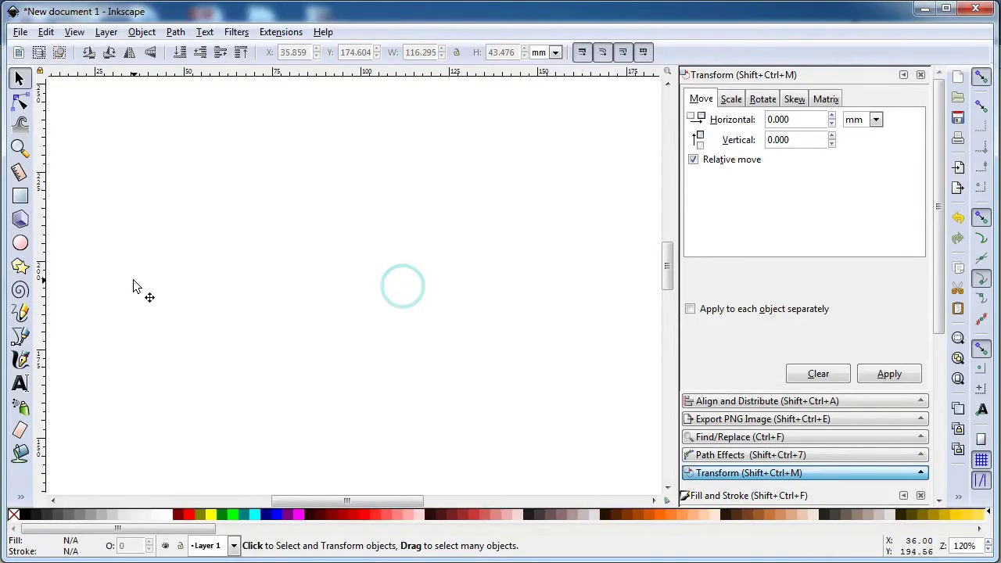
click(20, 199)
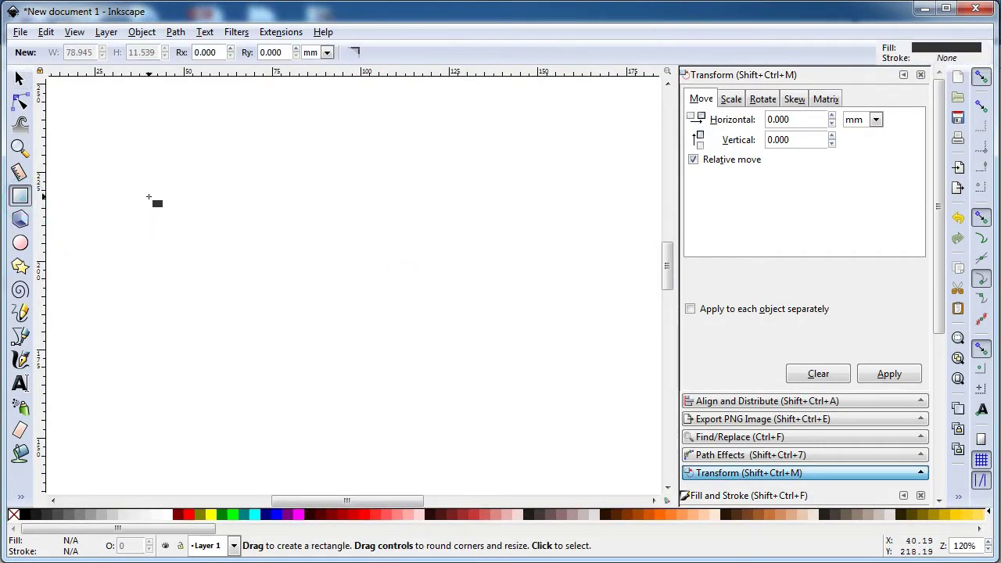
drag(151, 187, 356, 386)
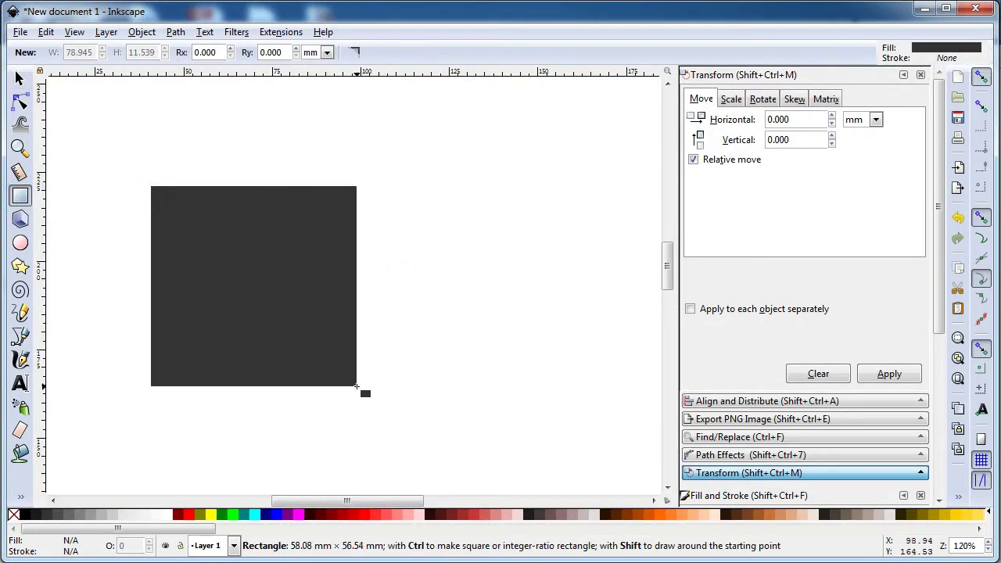
click(21, 79)
drag(247, 252, 190, 289)
key(minus)
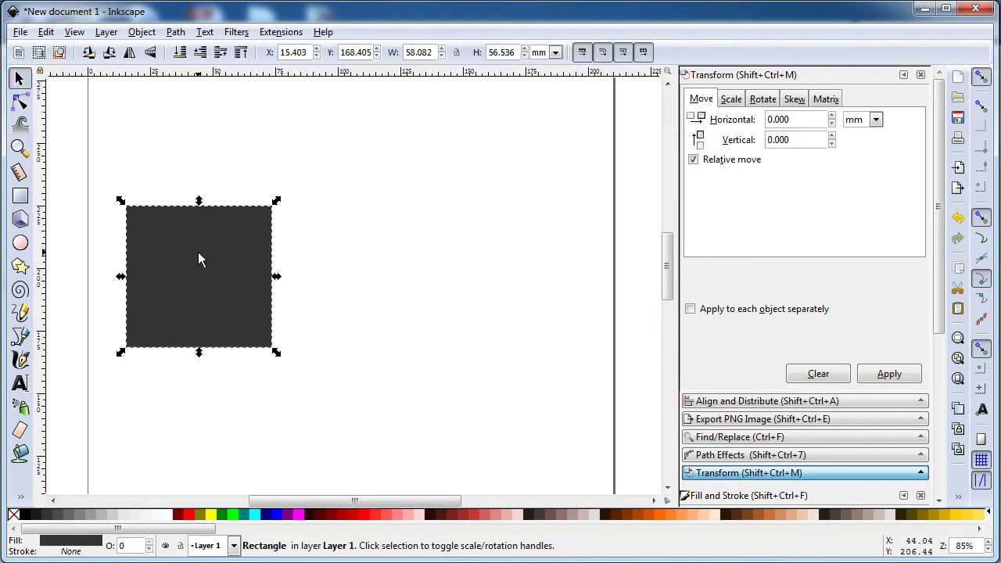
Duplicate it twice, snap the copies edge to edge rightward, and select all three squares.
right_click(198, 252)
click(251, 354)
drag(179, 250, 327, 247)
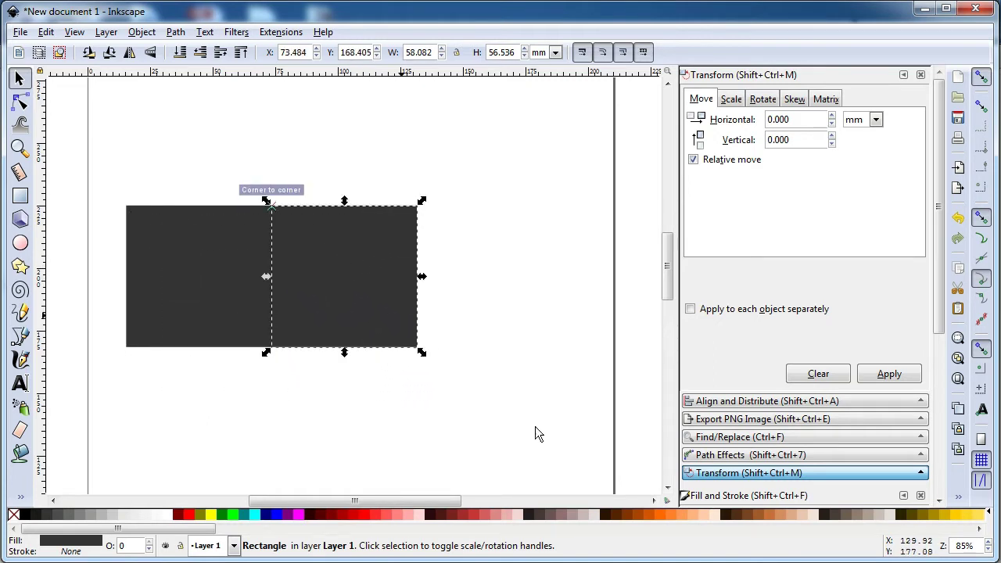
right_click(377, 291)
click(427, 391)
mouse_move(353, 273)
mouse_down()
mouse_move(528, 321)
mouse_move(502, 273)
mouse_up()
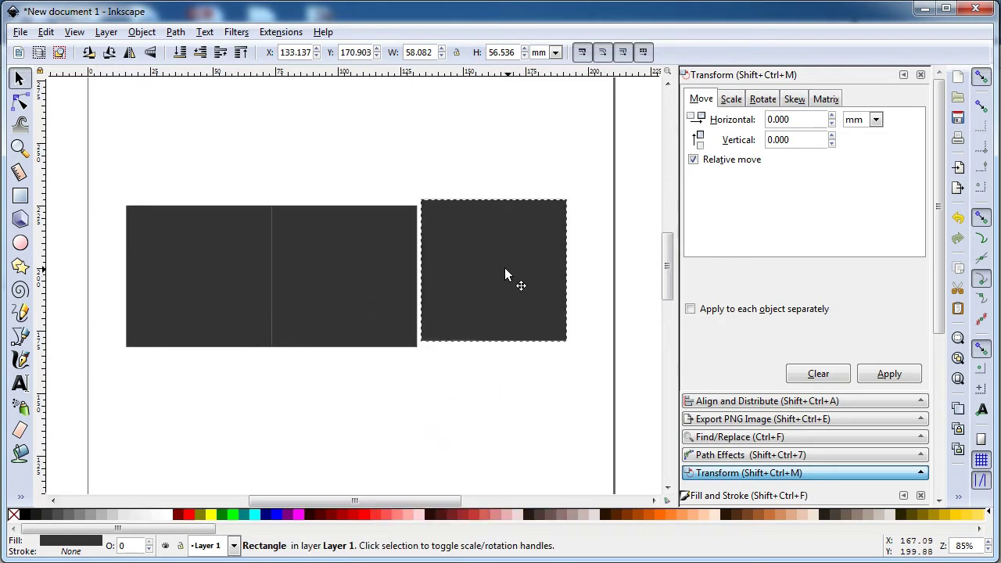
click(463, 183)
drag(94, 177, 581, 397)
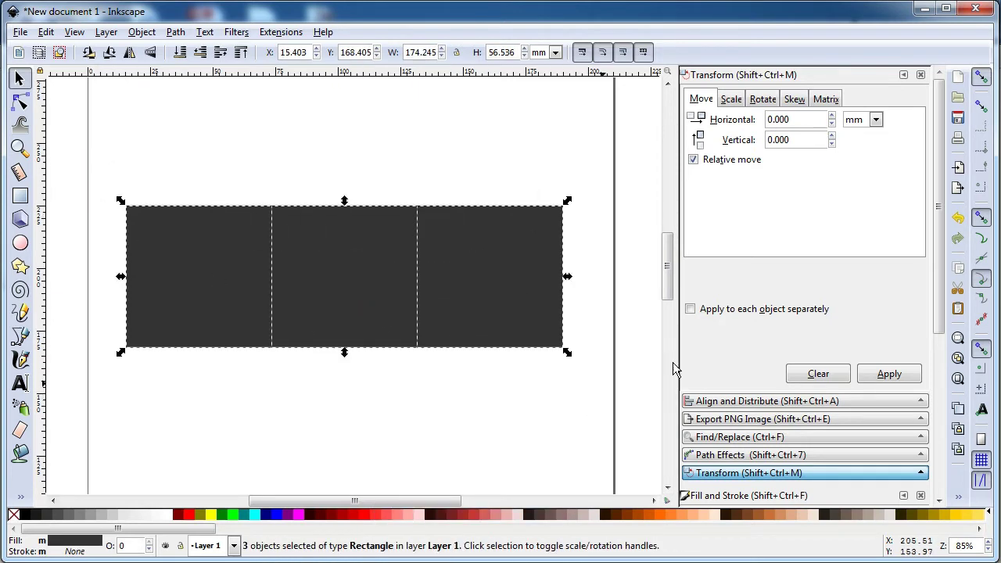
drag(938, 290, 946, 349)
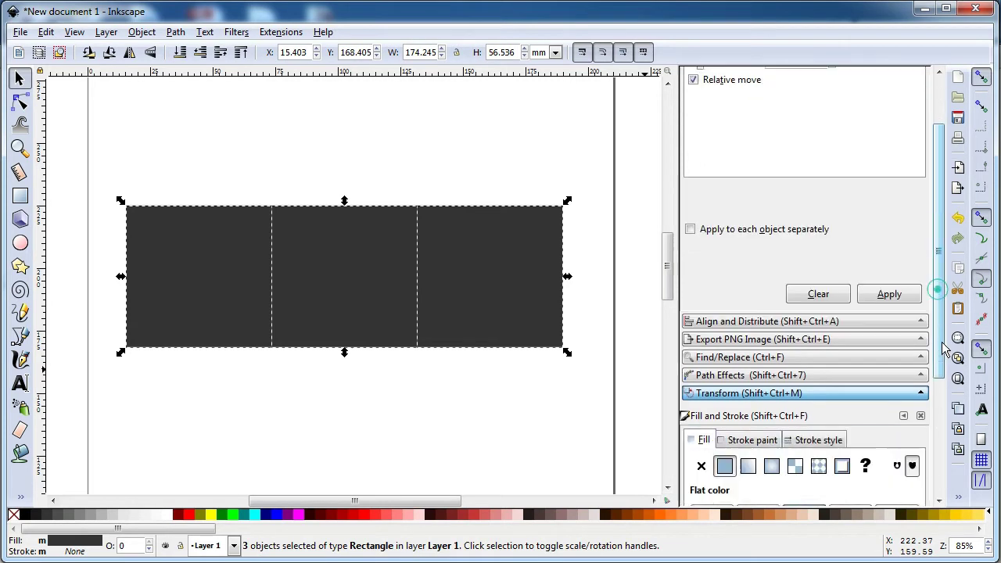
Set the squares to no fill with a flat black stroke, then zoom in on the row.
scroll(774, 281, down, 3)
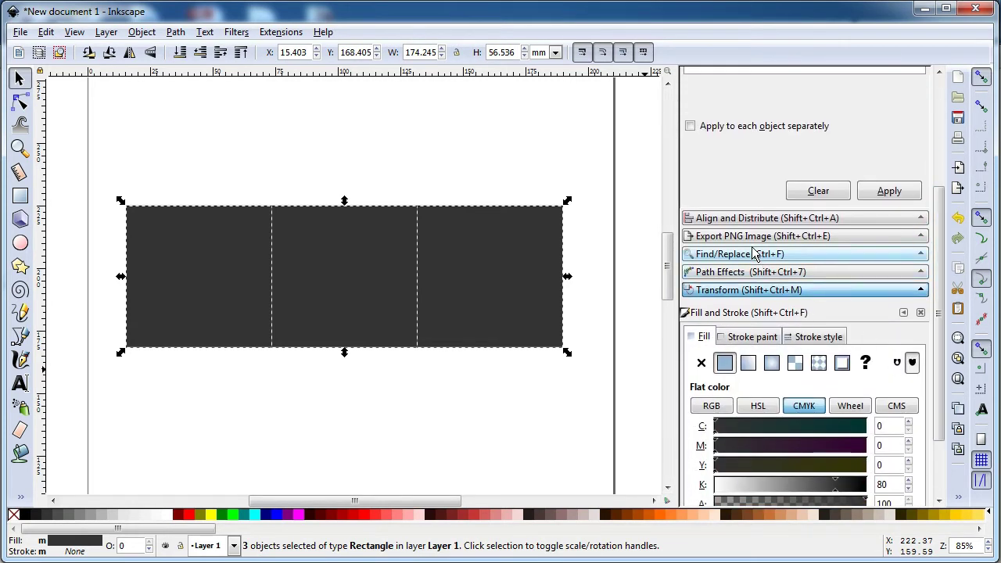
click(754, 337)
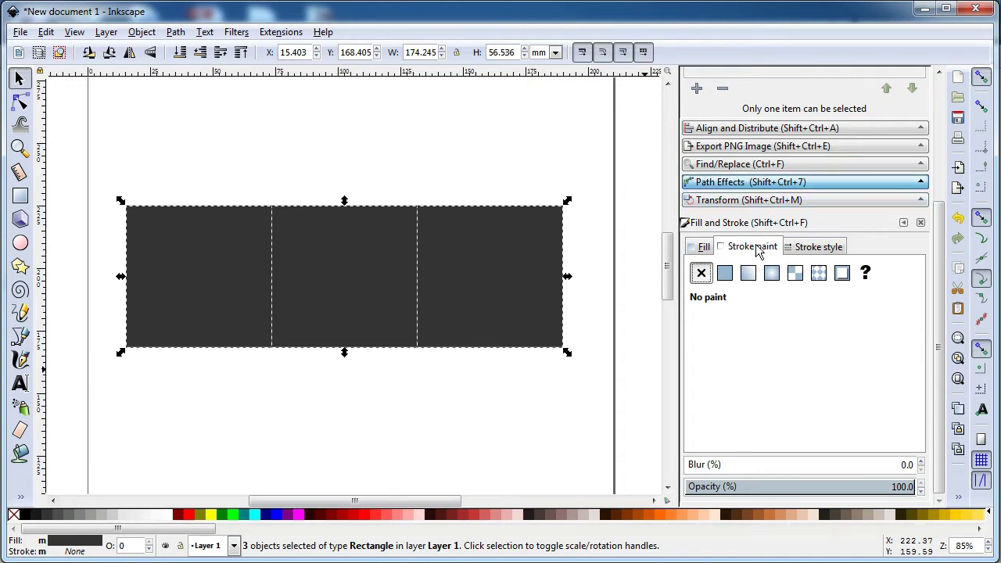
click(704, 248)
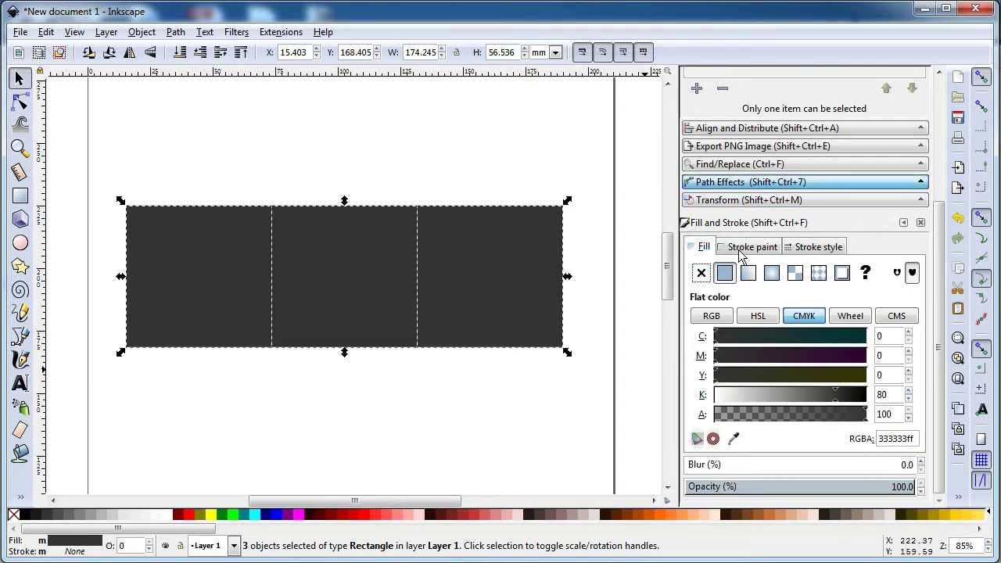
click(701, 273)
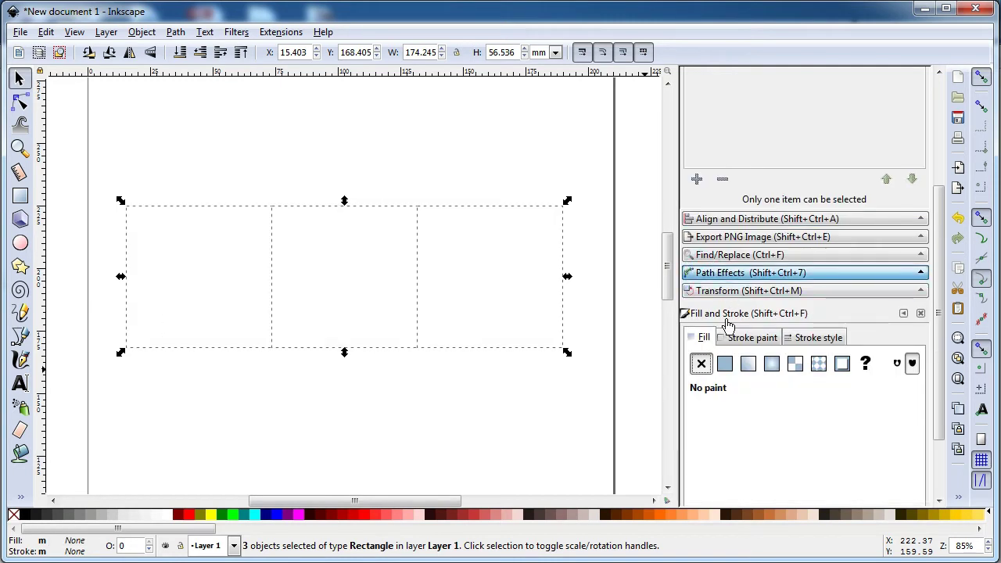
click(747, 338)
click(724, 364)
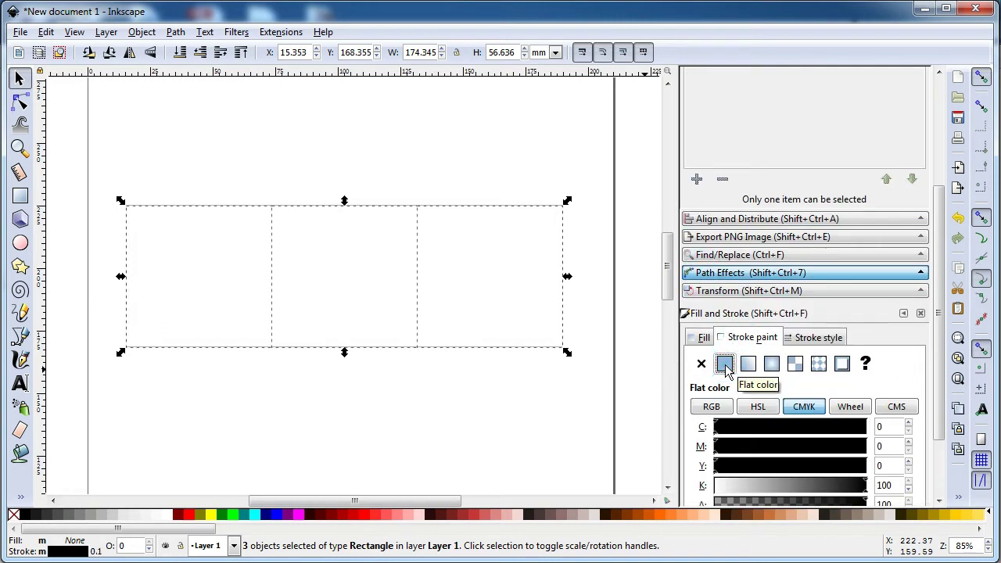
click(479, 386)
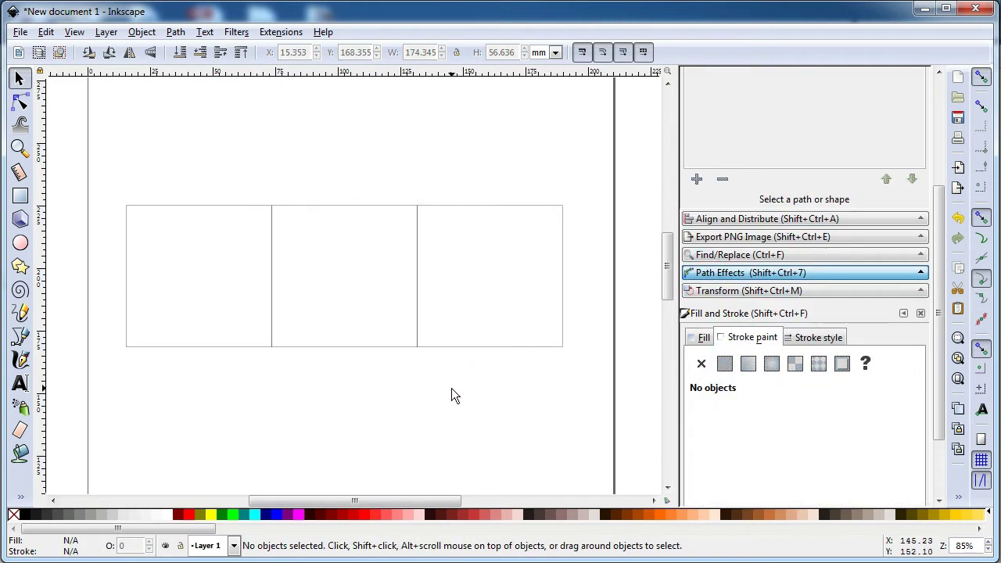
click(19, 149)
drag(91, 180, 577, 384)
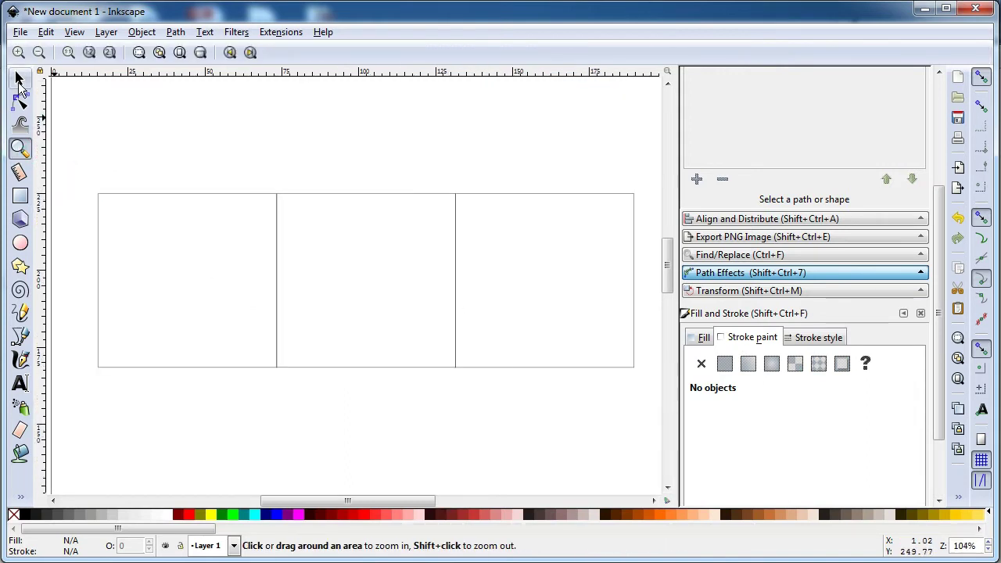
Duplicate the leftmost square and move the copy above the row.
click(19, 78)
click(129, 124)
key(grave)
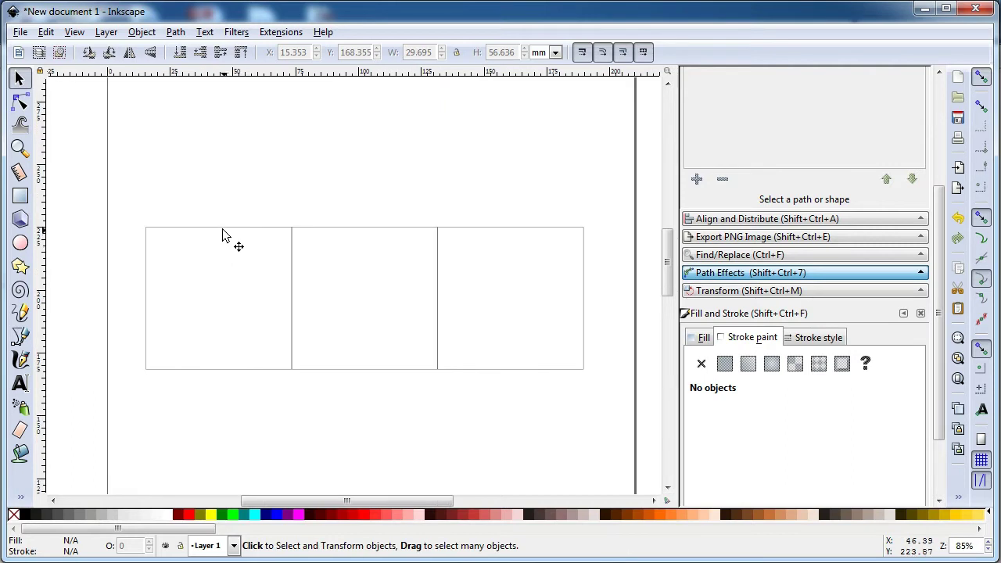
click(223, 235)
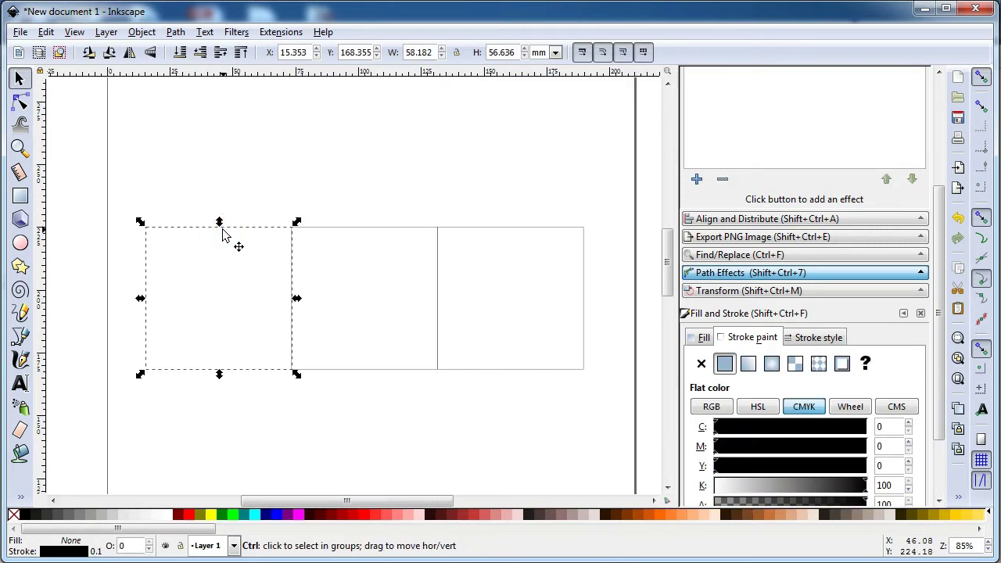
right_click(224, 233)
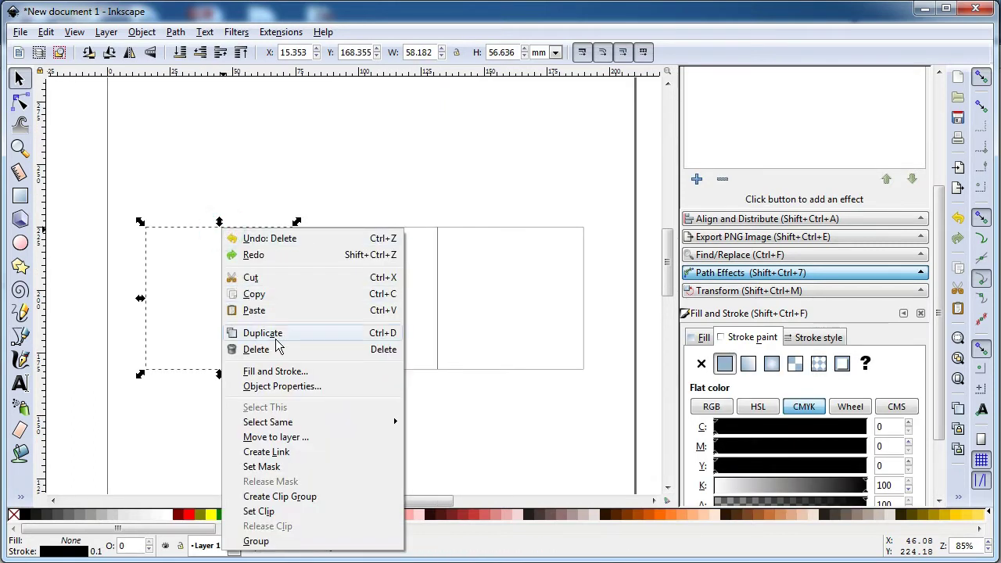
click(311, 334)
drag(239, 371, 280, 222)
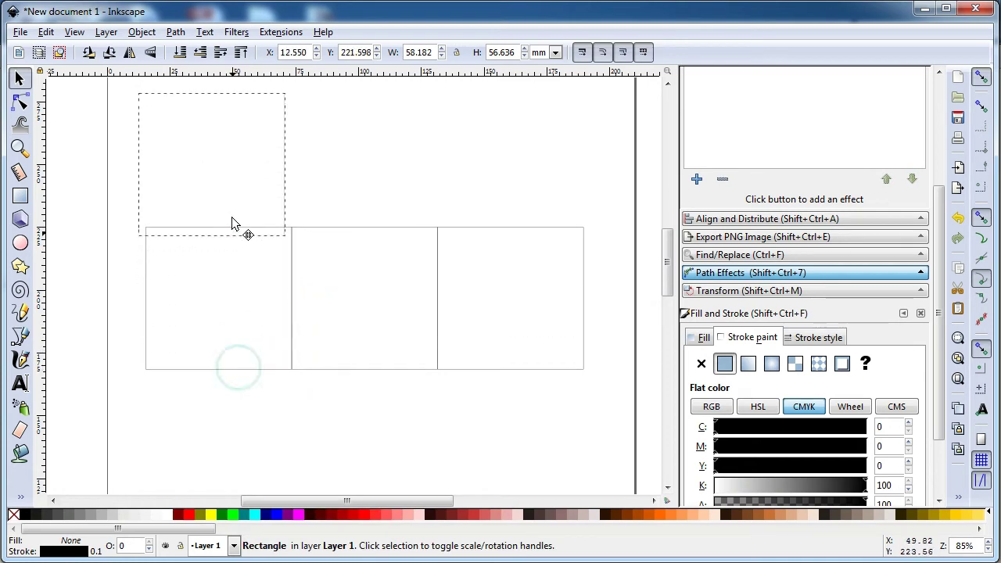
Add a second copy beside it, squeeze both to half width, and fit them into the leftmost square.
scroll(660, 88, up, 2)
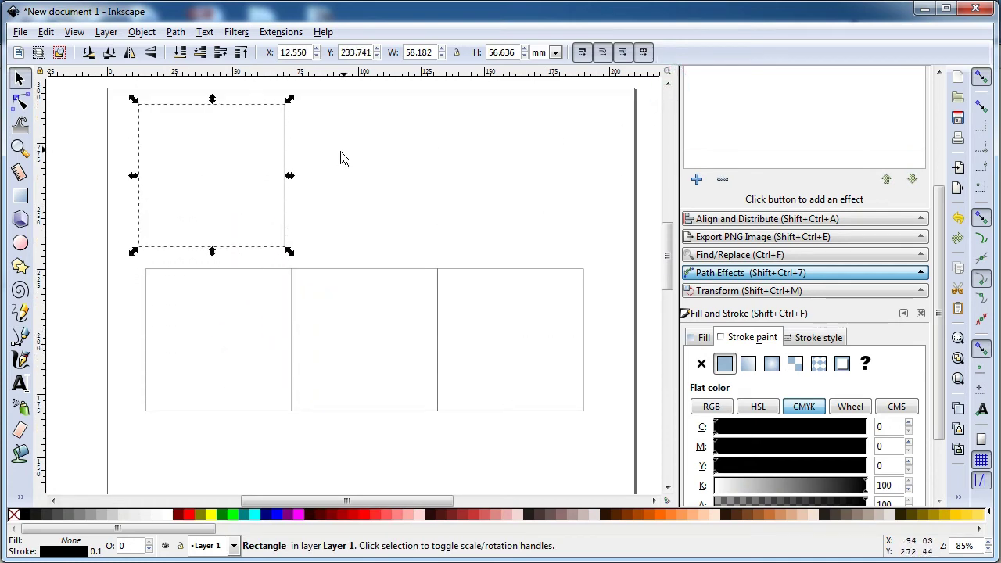
right_click(288, 159)
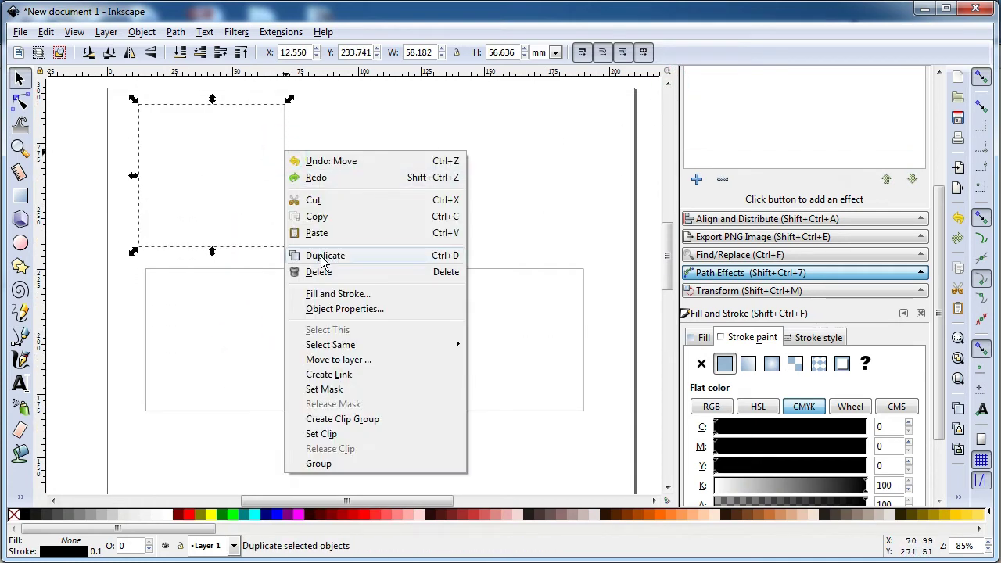
click(322, 254)
drag(227, 113, 380, 107)
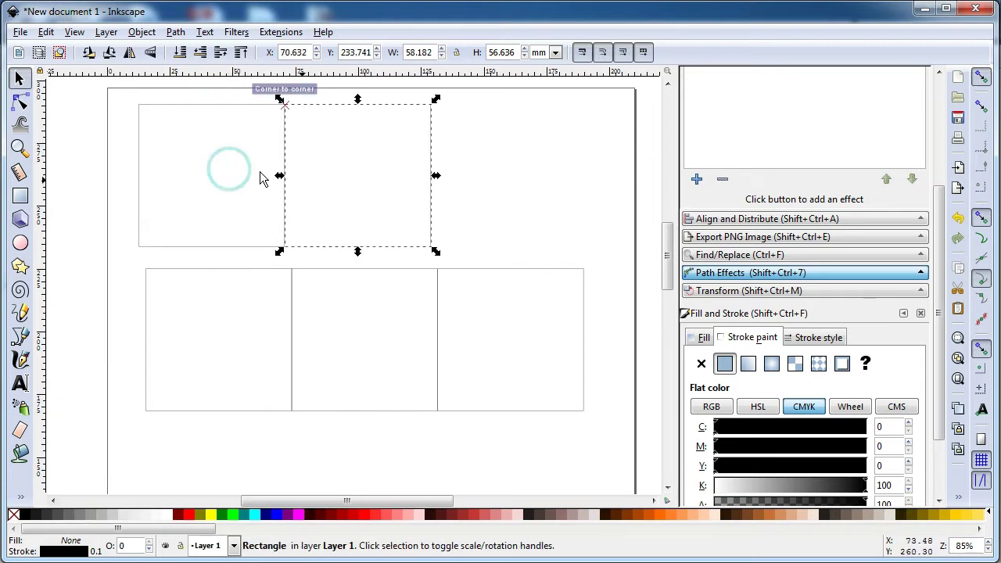
shift+click(212, 105)
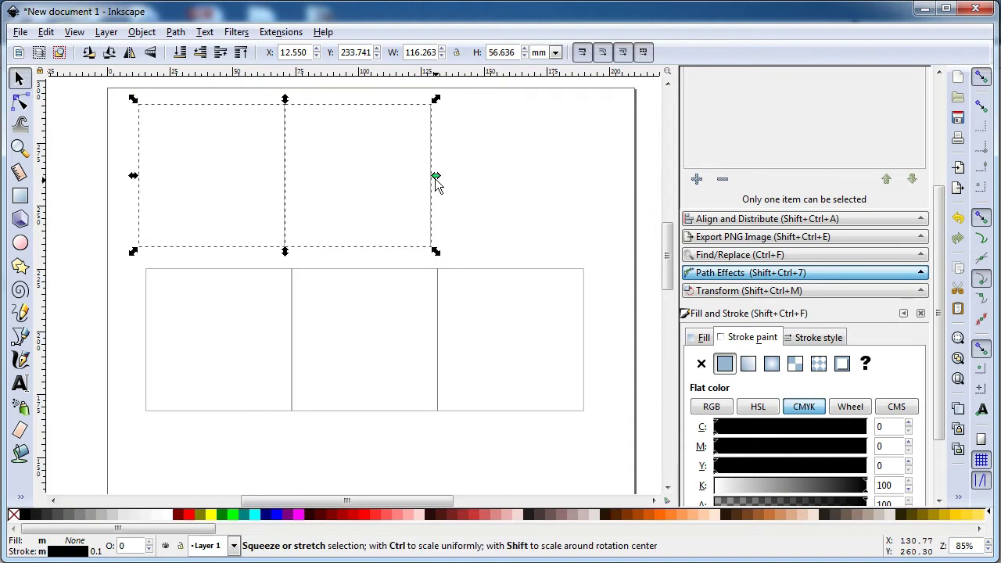
drag(435, 175, 306, 175)
drag(220, 176, 227, 348)
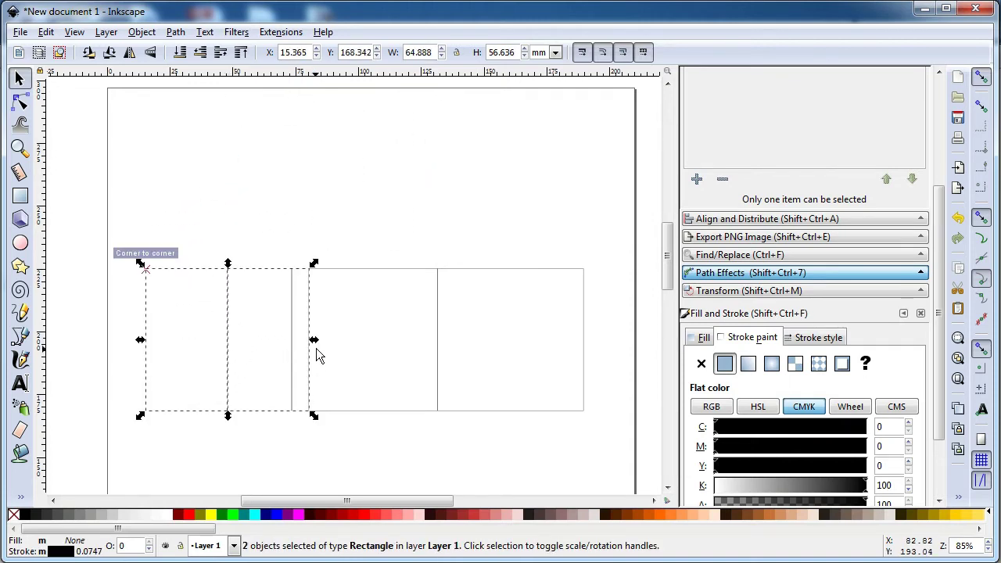
drag(315, 339, 300, 339)
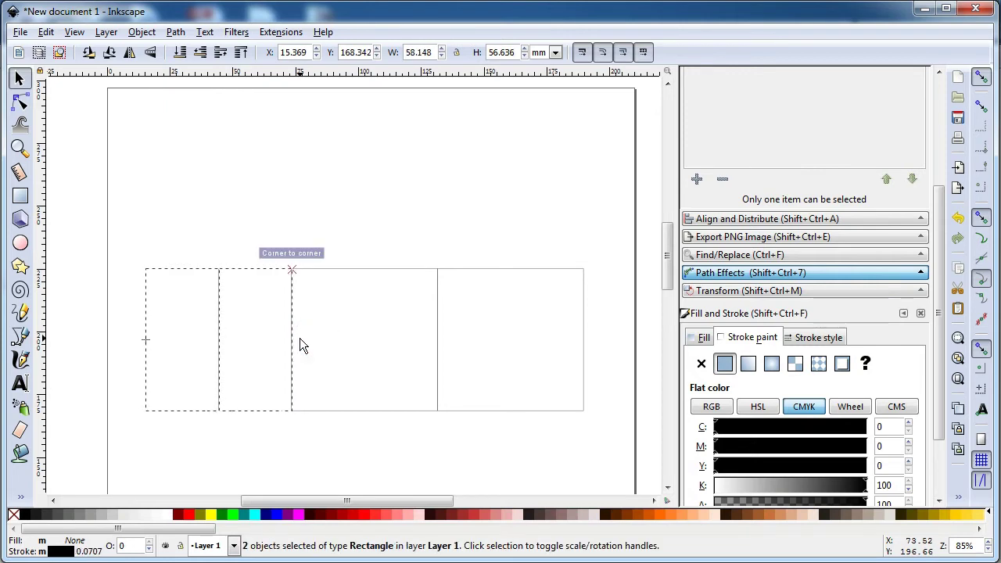
click(291, 443)
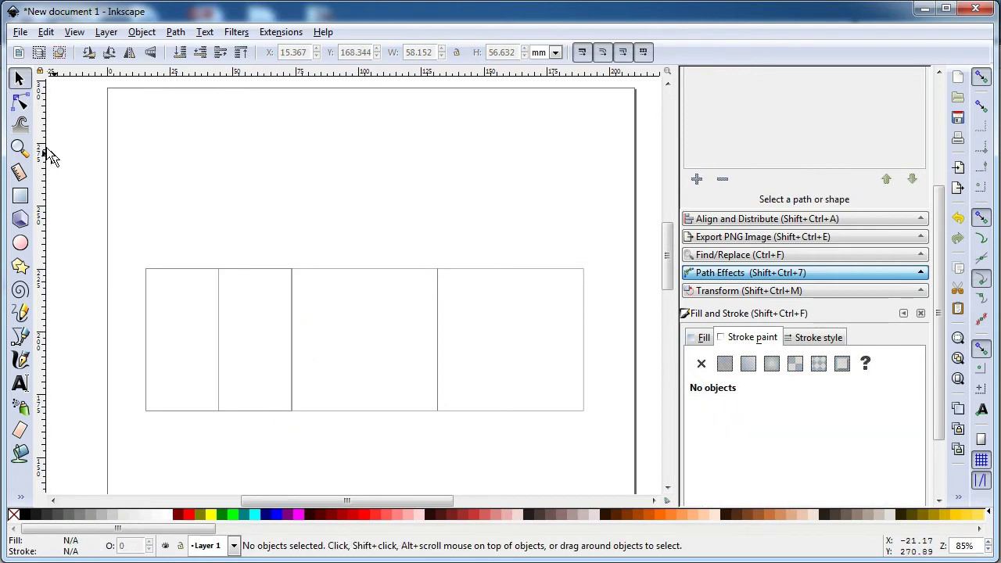
click(20, 147)
Draw a small rectangle, convert it to a path, and move it into the first box.
drag(91, 222, 605, 463)
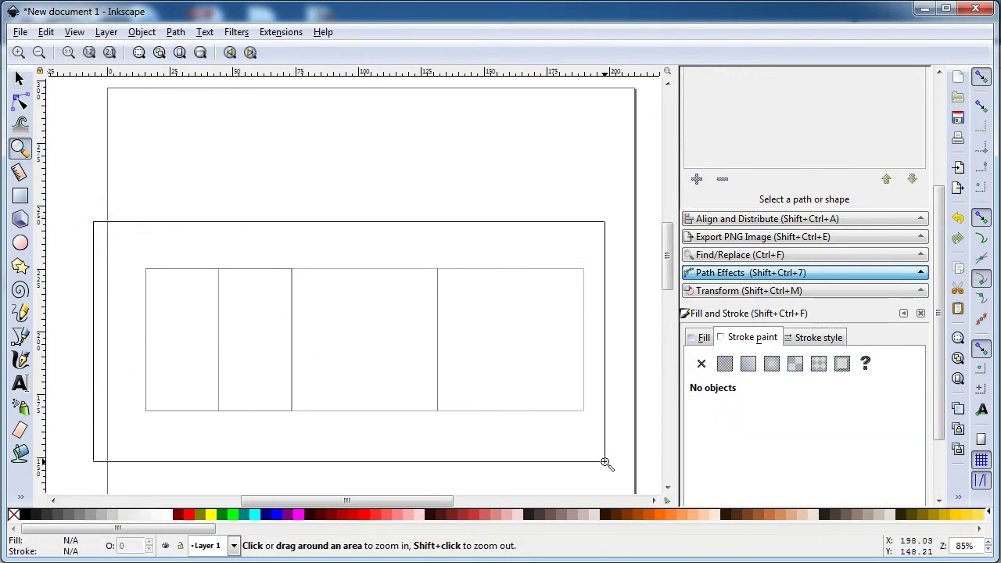
click(20, 195)
drag(166, 106, 214, 164)
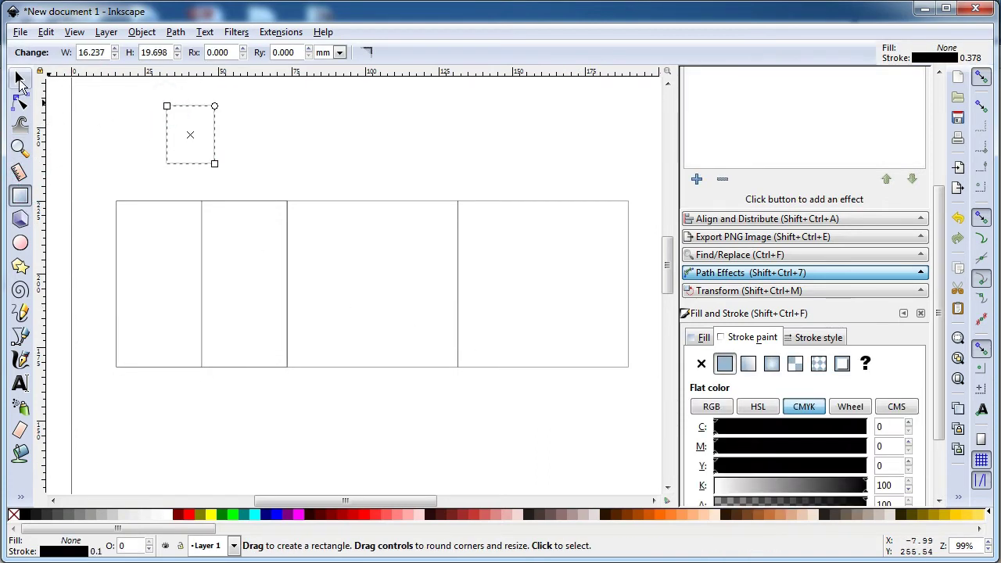
click(19, 79)
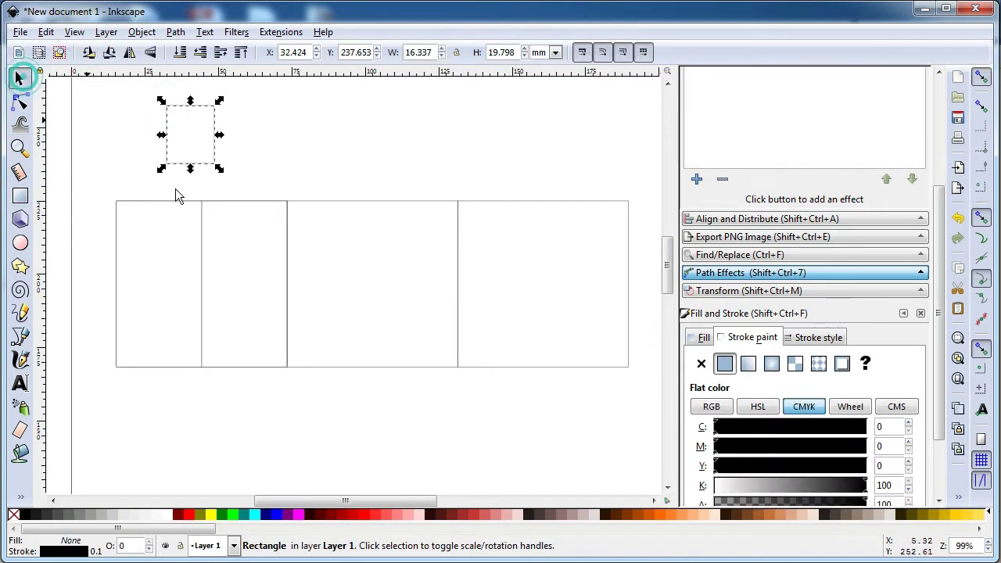
click(175, 32)
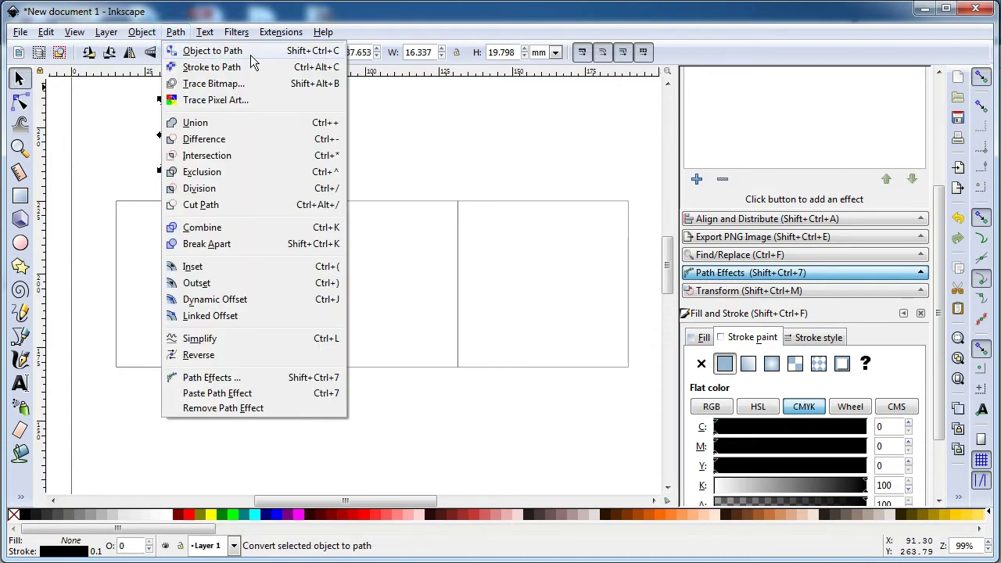
click(235, 48)
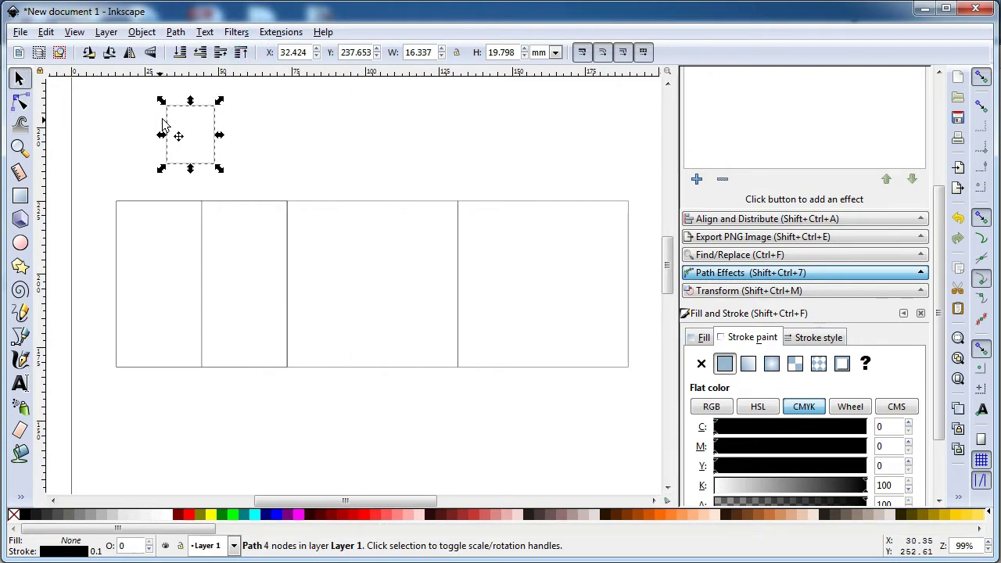
drag(179, 111, 179, 223)
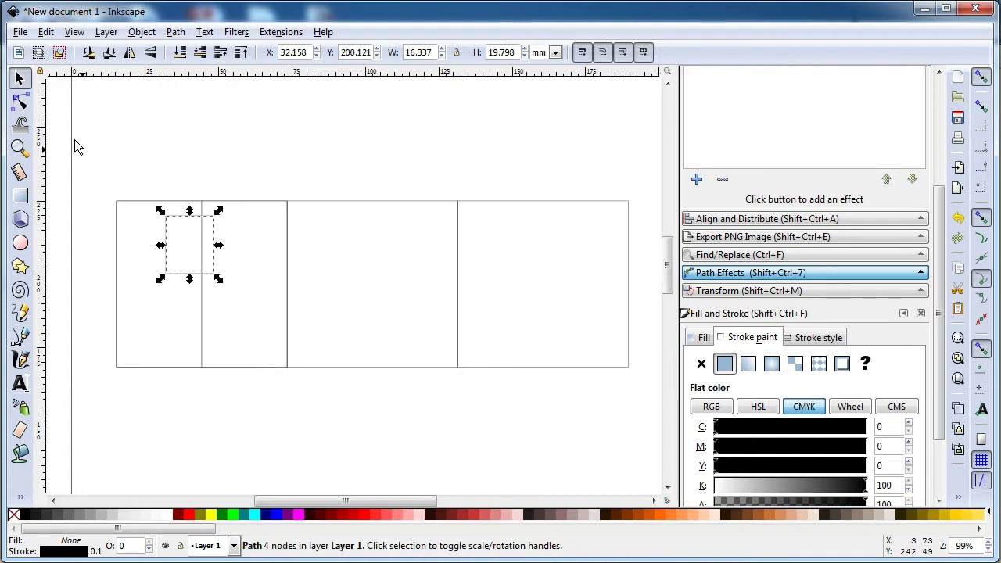
Edit its nodes into a triangle: apex at top centre, base on the bottom corners, straight sides.
click(20, 102)
drag(166, 202, 199, 208)
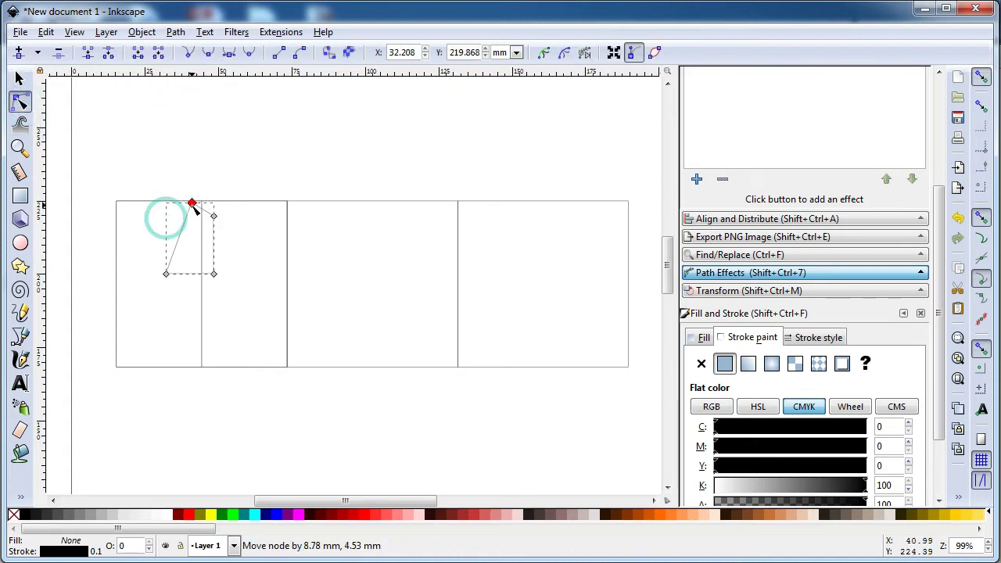
drag(214, 216, 287, 366)
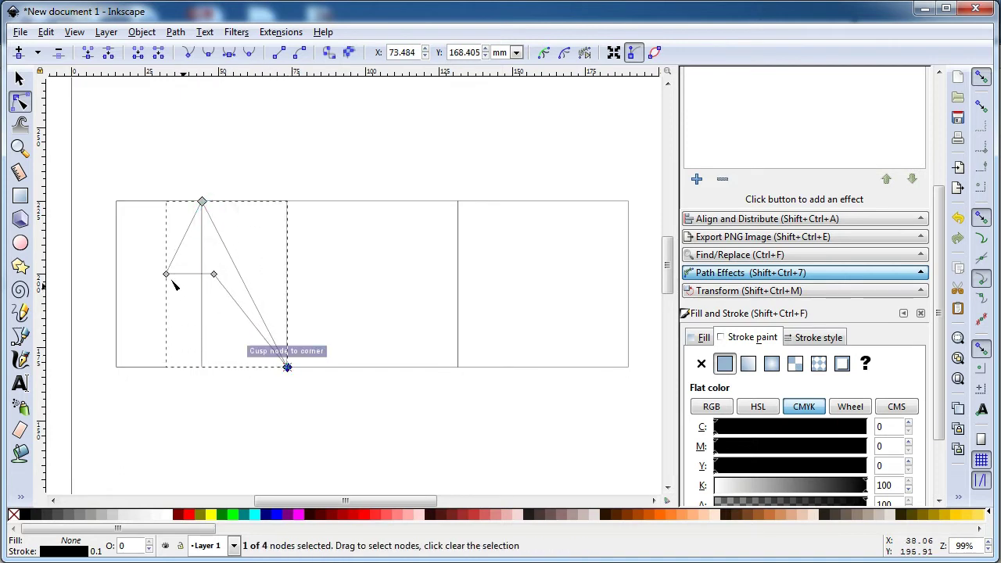
drag(166, 274, 116, 367)
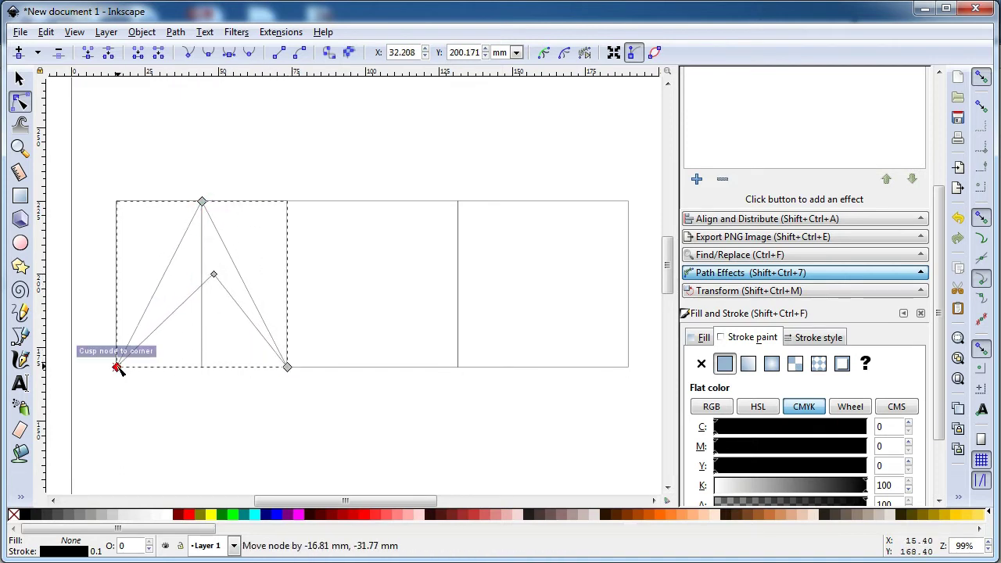
drag(79, 263, 234, 308)
key(Delete)
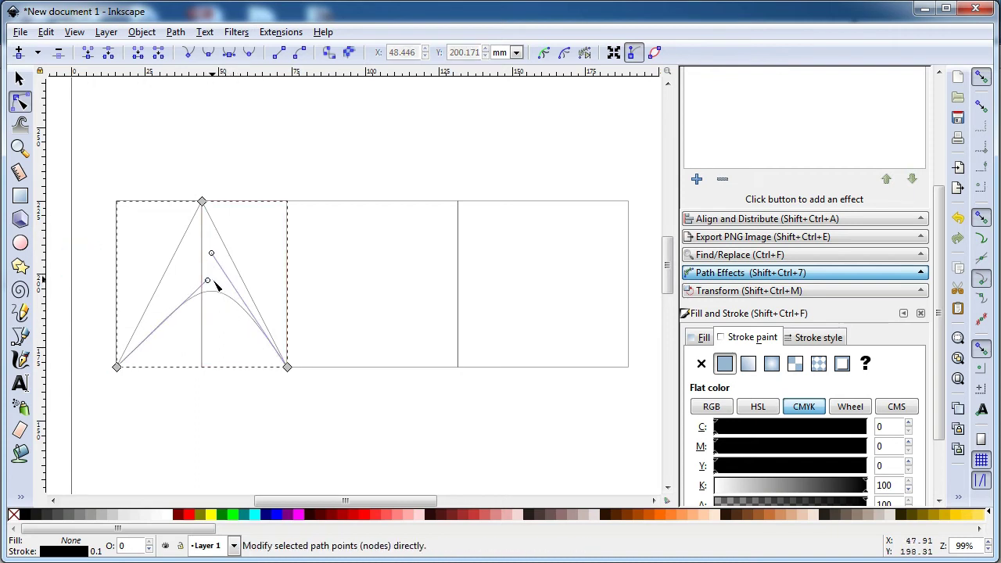
mouse_move(205, 279)
mouse_down()
mouse_move(180, 344)
mouse_move(205, 380)
mouse_move(202, 367)
mouse_up()
drag(212, 255, 207, 376)
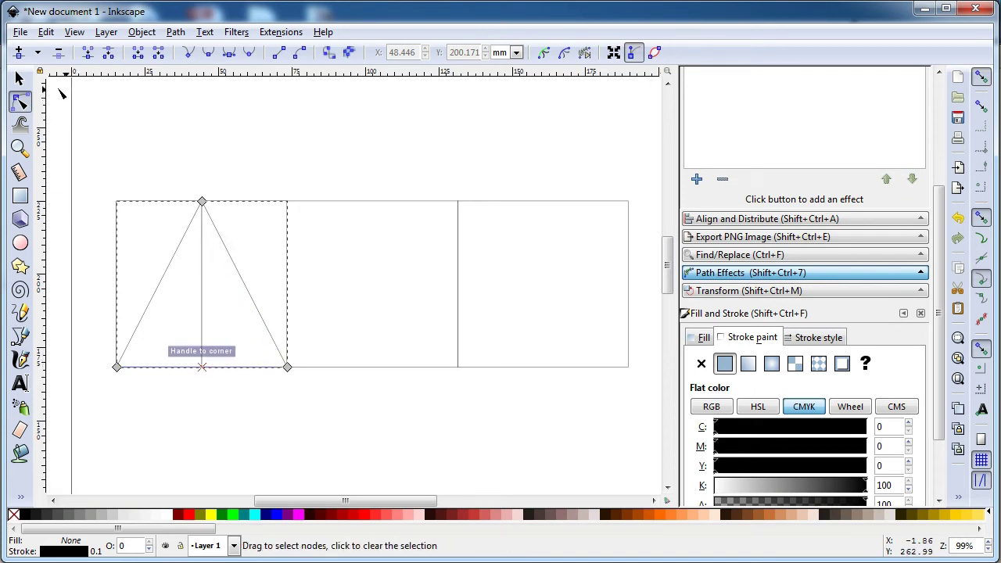
click(19, 79)
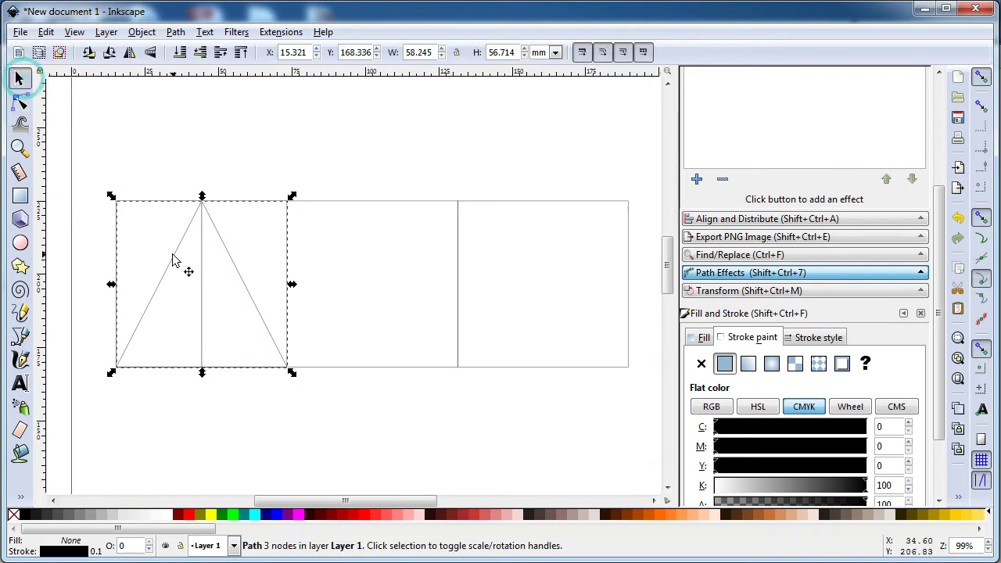
click(270, 422)
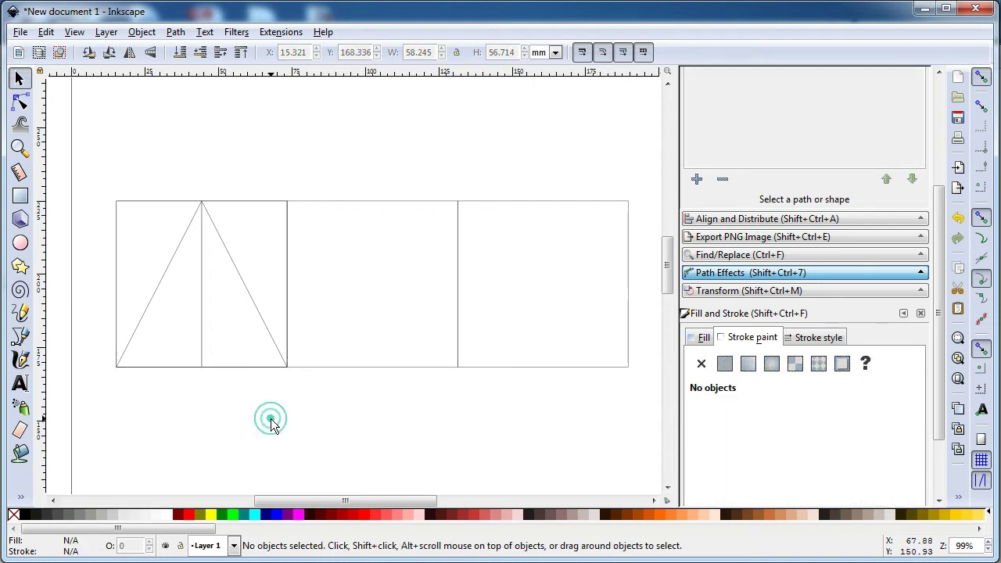
Draw a narrow full-height bar at the second box's left and convert it to a path.
click(20, 196)
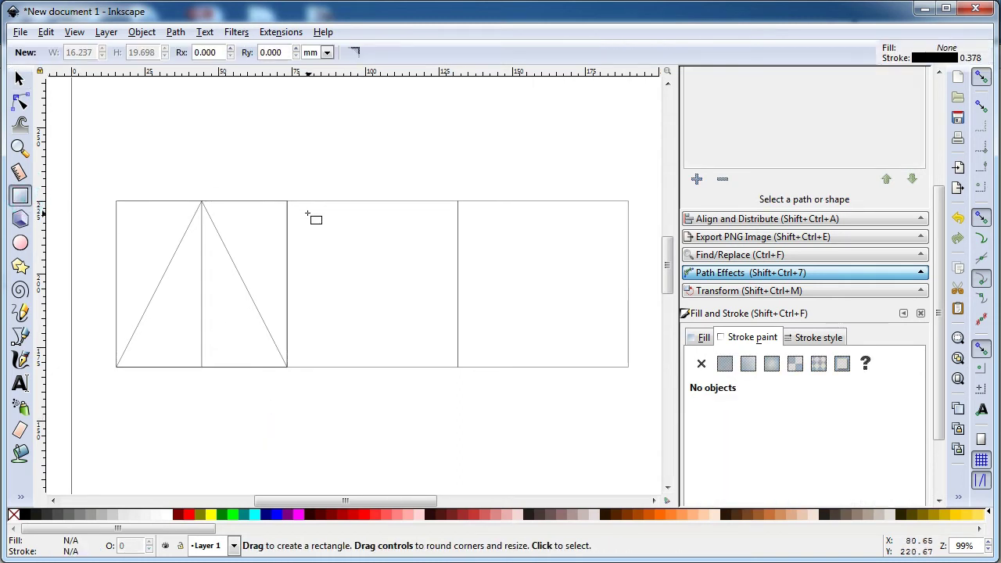
drag(287, 202, 344, 366)
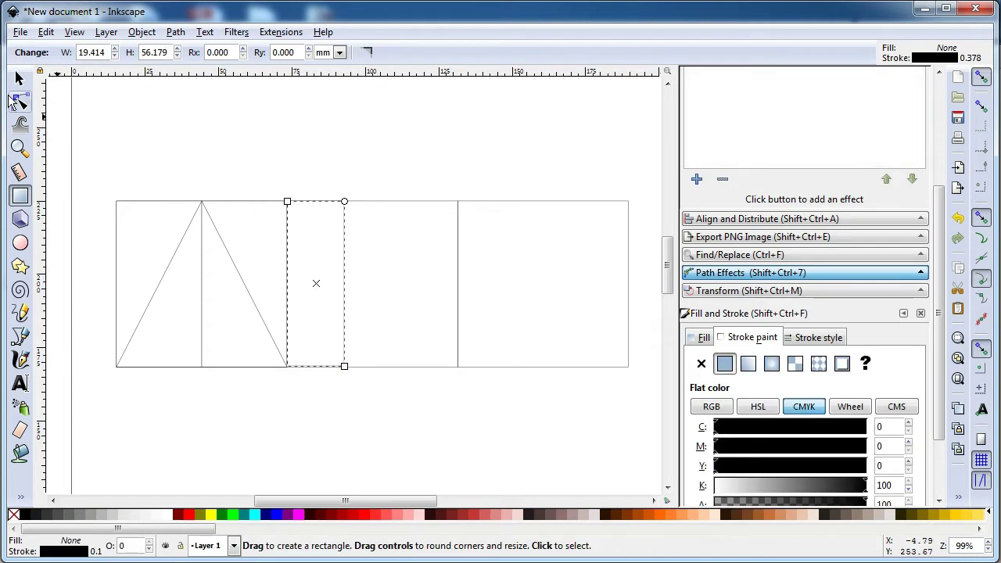
click(20, 78)
click(175, 32)
click(200, 50)
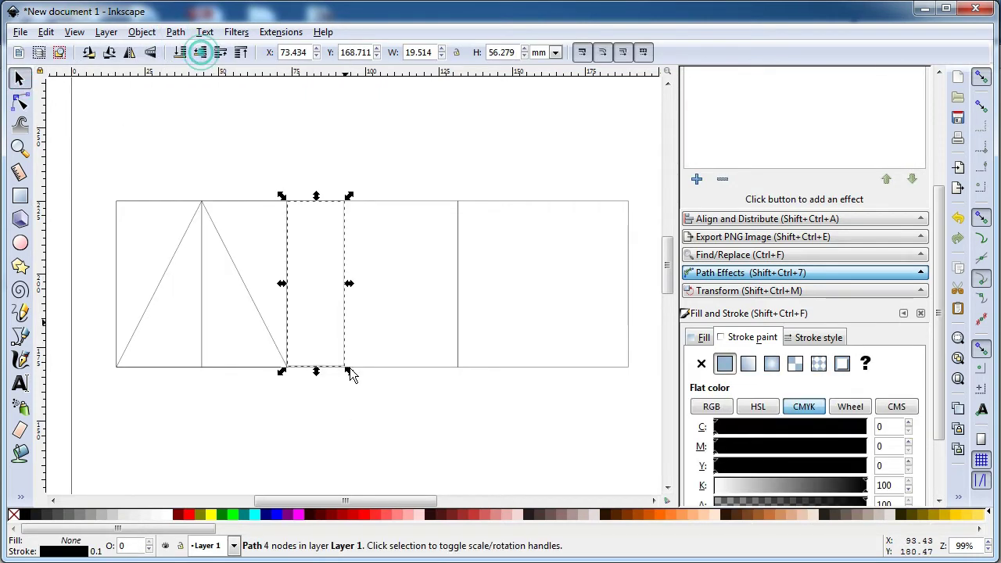
drag(317, 373, 317, 374)
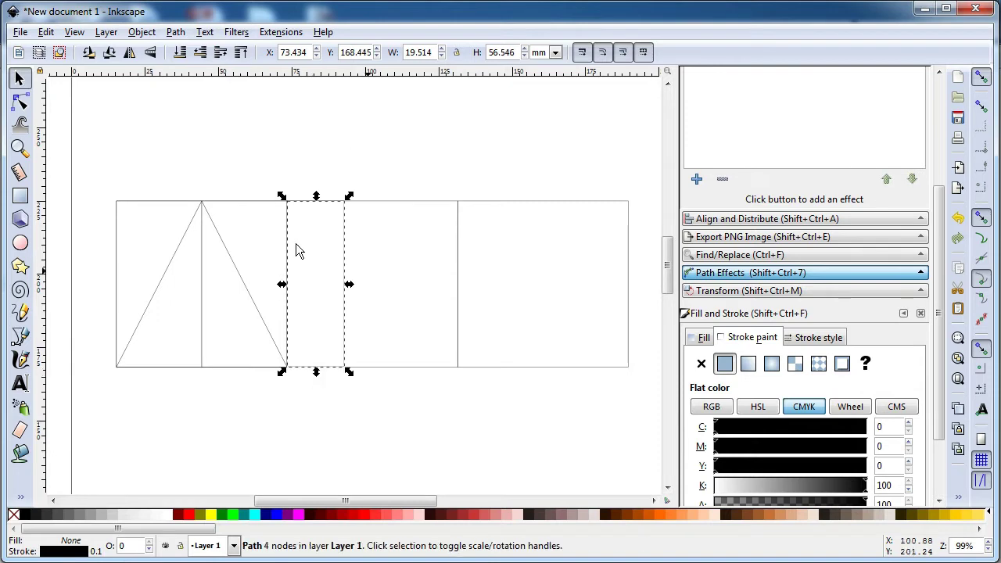
Add a rounded pill shape across the box's upper half, 56.247 mm by 31.258 mm.
click(26, 199)
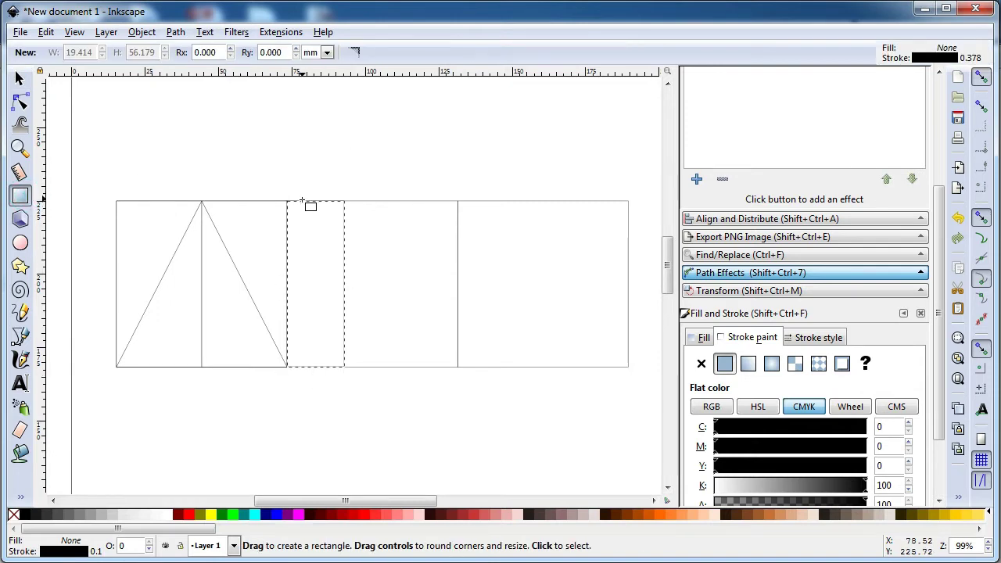
mouse_move(287, 201)
mouse_down()
mouse_move(426, 275)
mouse_move(451, 302)
mouse_move(452, 285)
mouse_up()
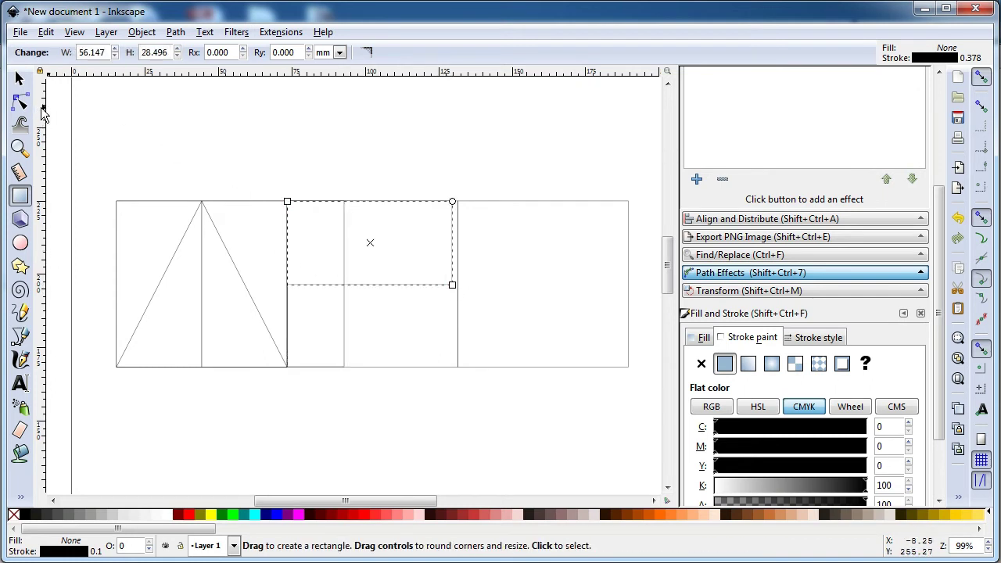
click(19, 104)
drag(452, 202, 458, 260)
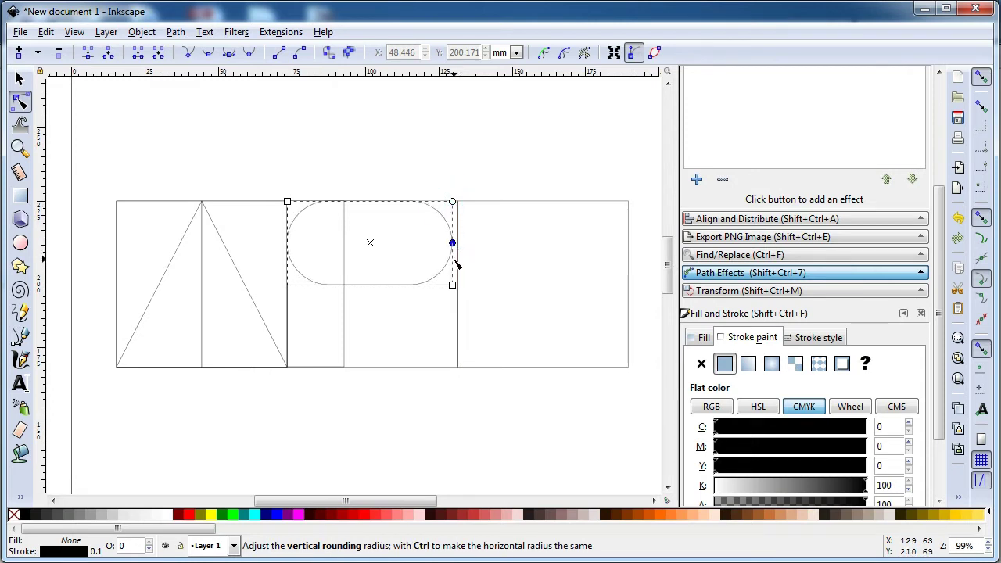
click(20, 79)
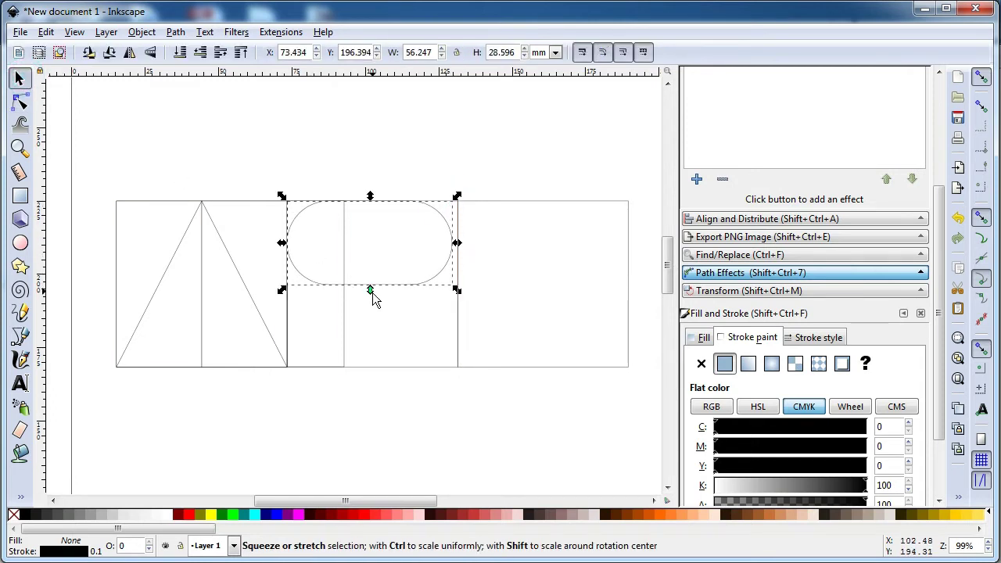
drag(370, 290, 369, 298)
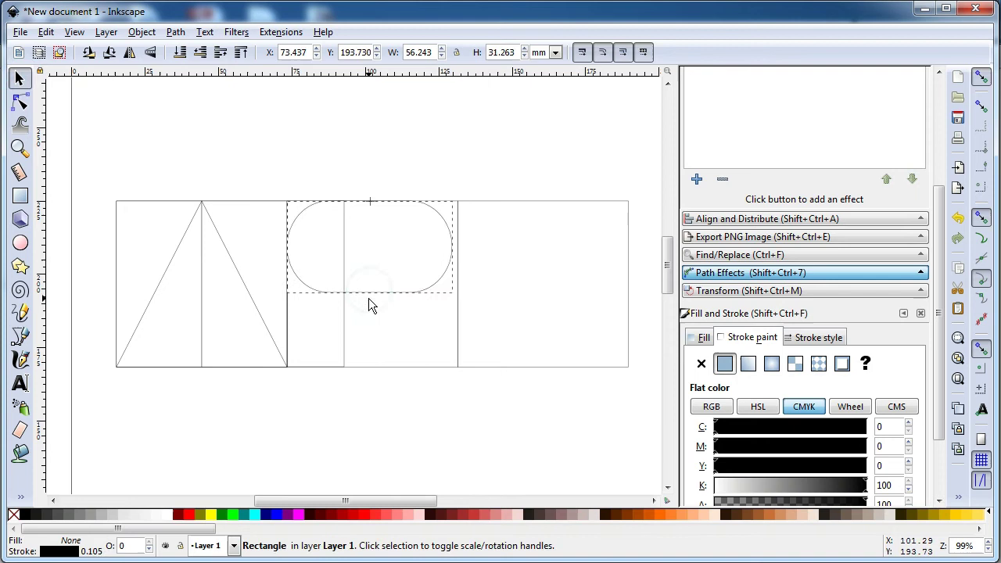
click(403, 144)
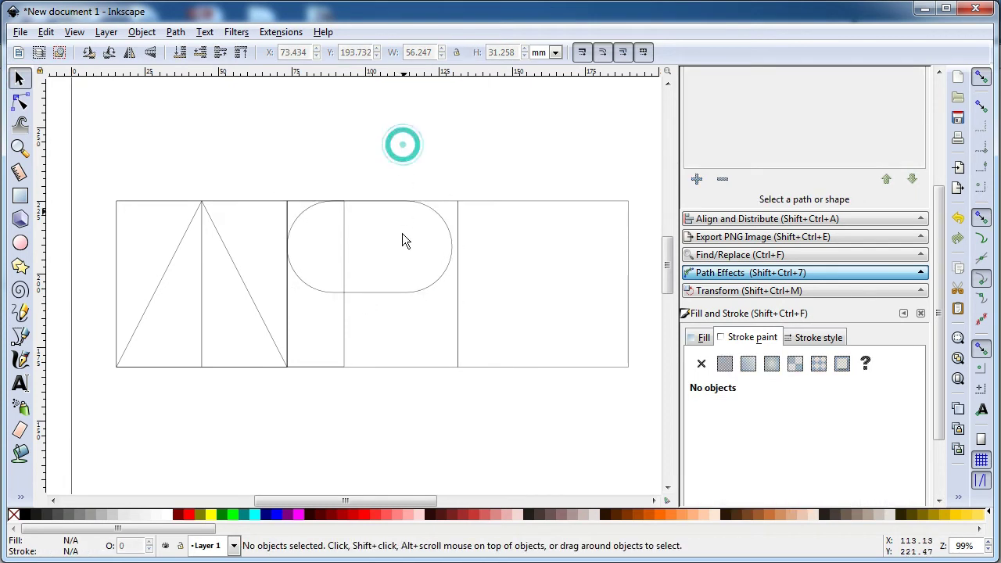
click(20, 197)
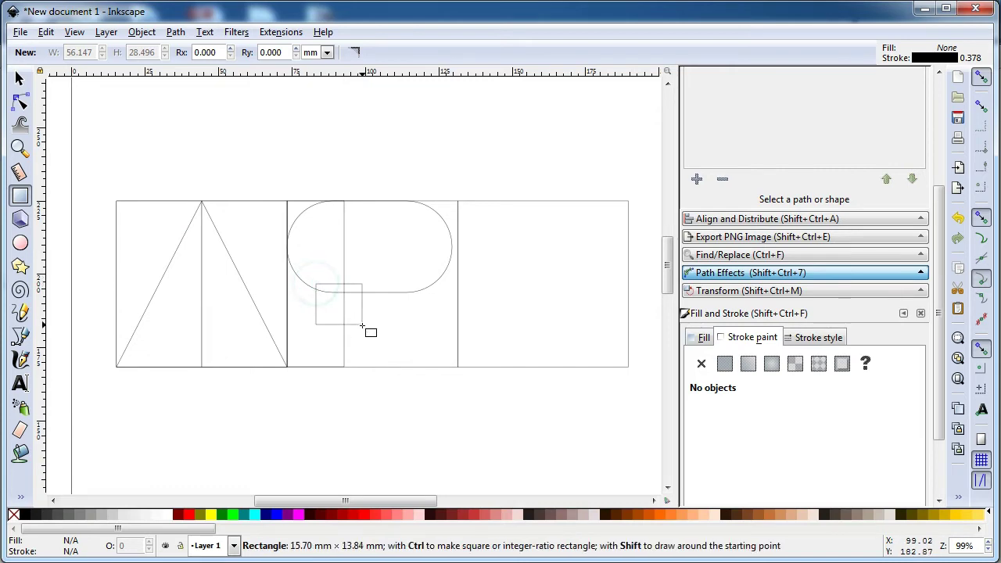
Draw a small rectangle, convert it to a path, and drag its nodes into the R's slanted leg.
drag(317, 285, 362, 324)
click(20, 78)
click(175, 31)
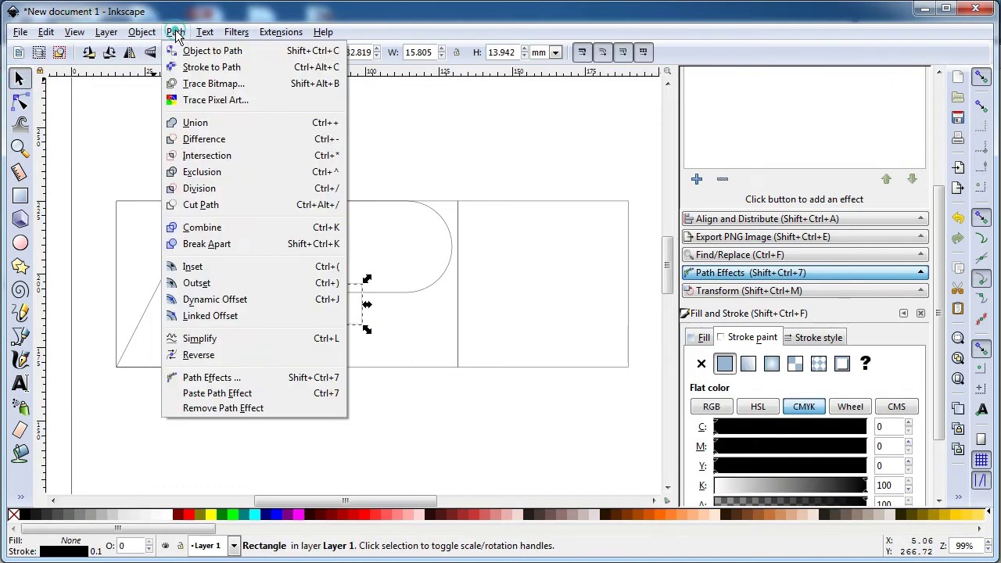
click(200, 53)
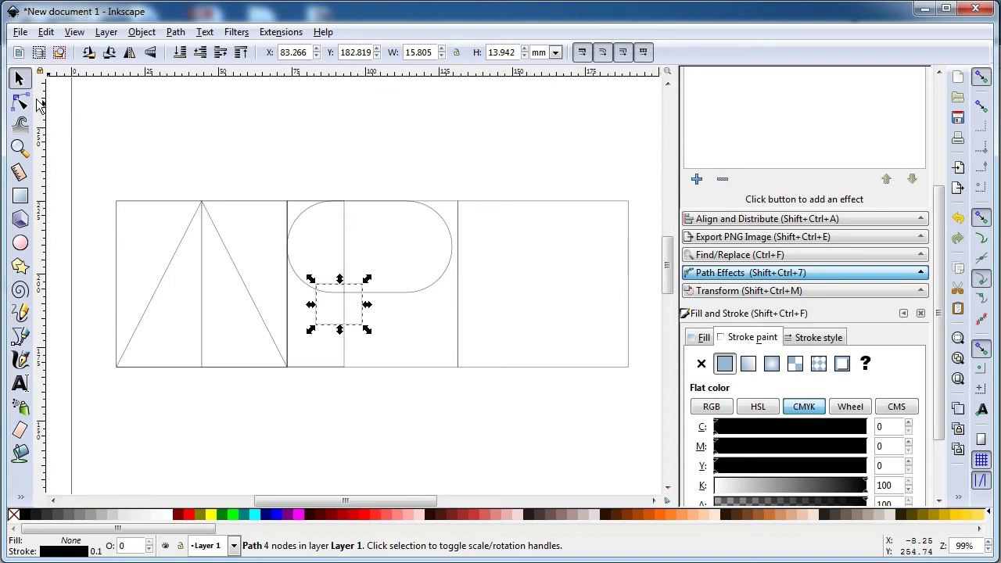
click(21, 102)
drag(316, 325, 287, 367)
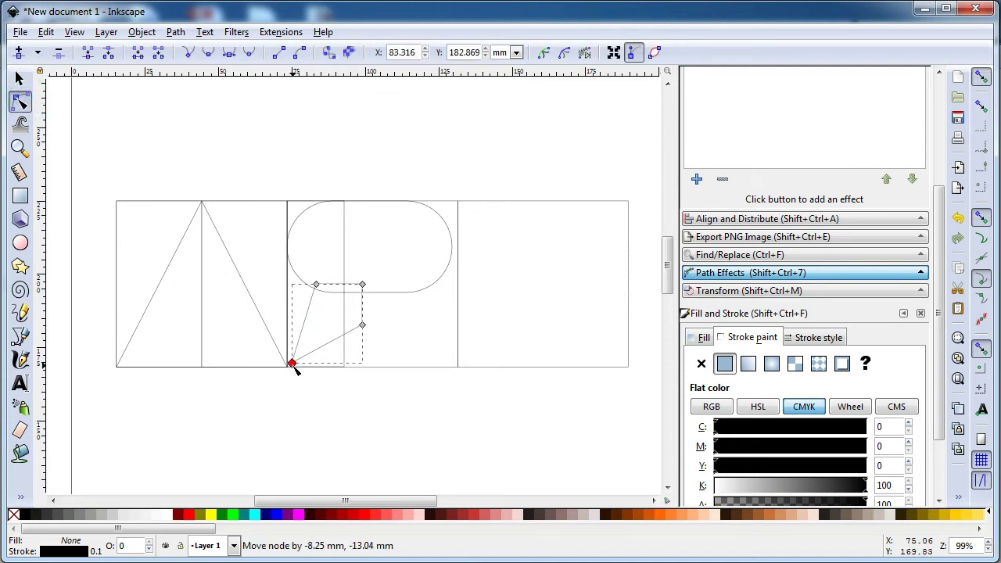
drag(362, 325, 459, 368)
drag(364, 288, 415, 288)
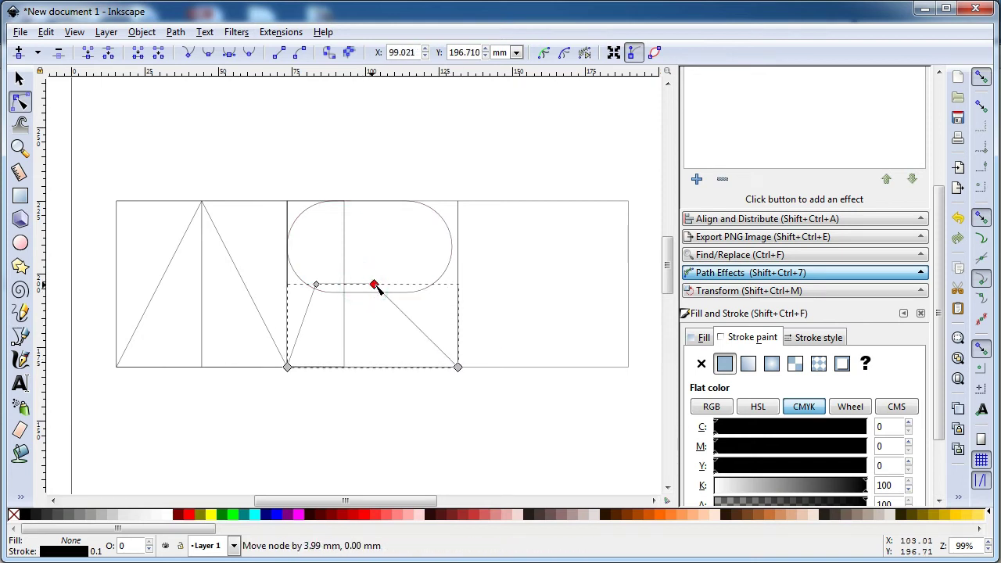
drag(317, 287, 288, 257)
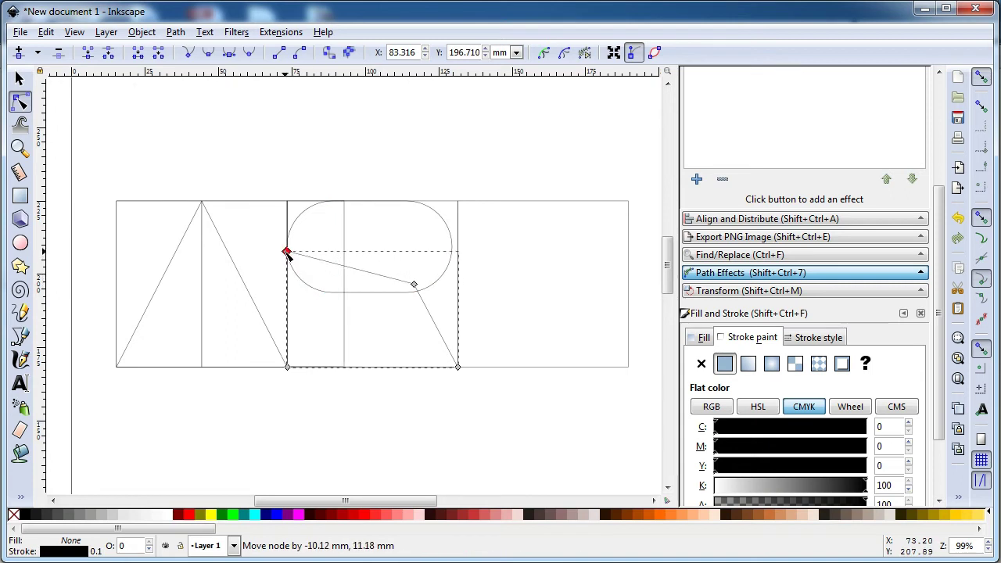
Convert the pill shape into a plain path.
click(310, 208)
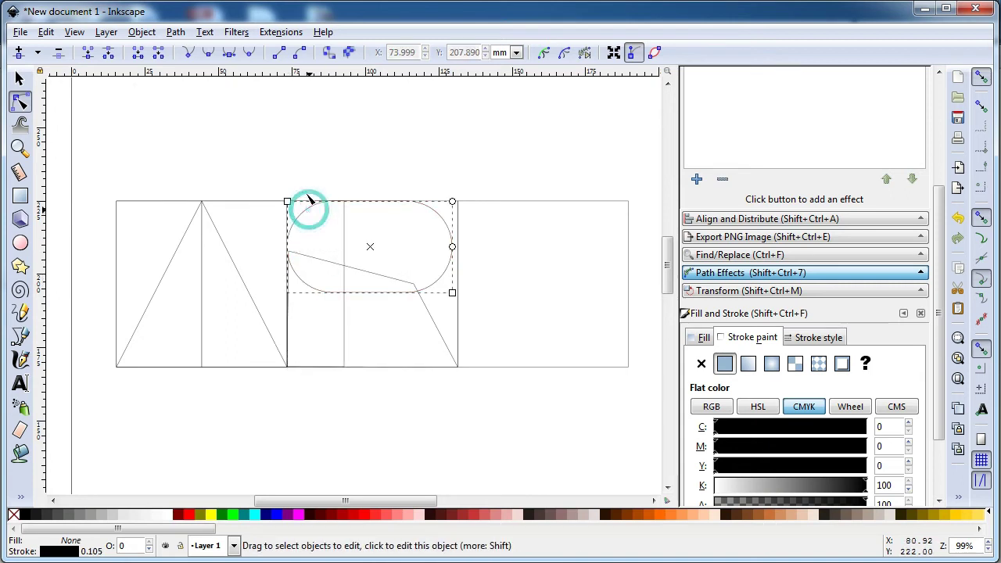
click(176, 32)
click(200, 50)
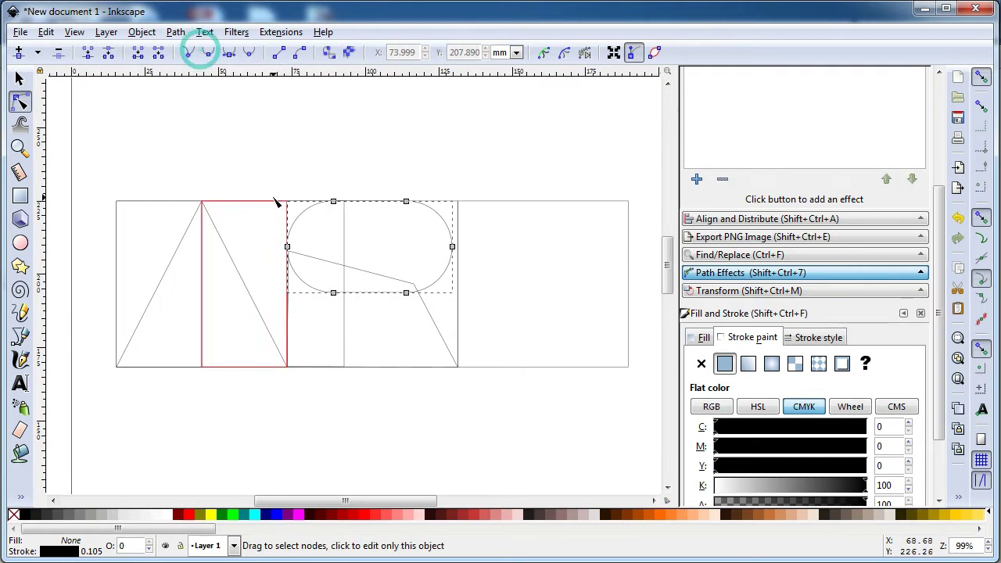
key(s)
click(262, 172)
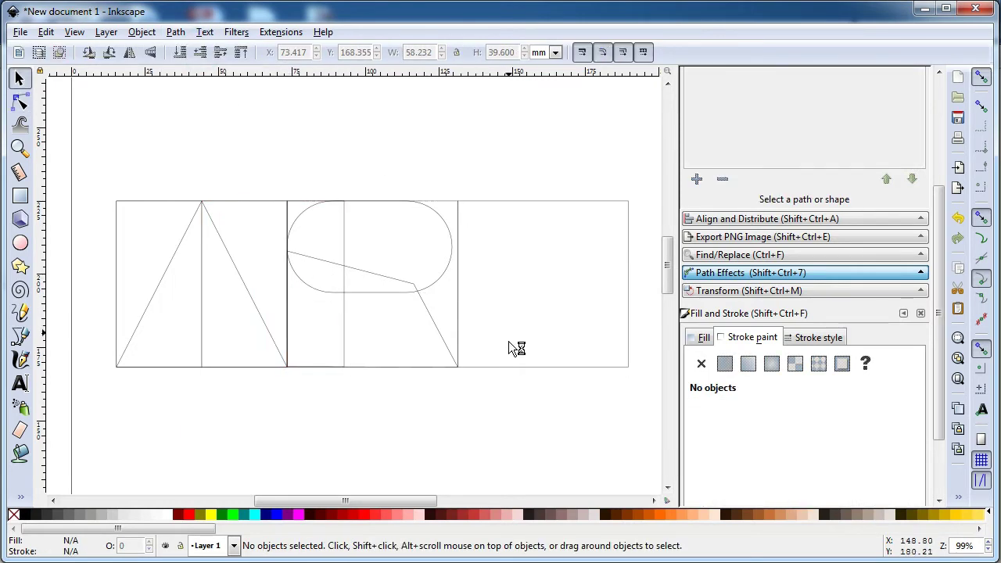
Draw the T's crossbar across the third box's top and a slightly widened upright stem.
click(24, 196)
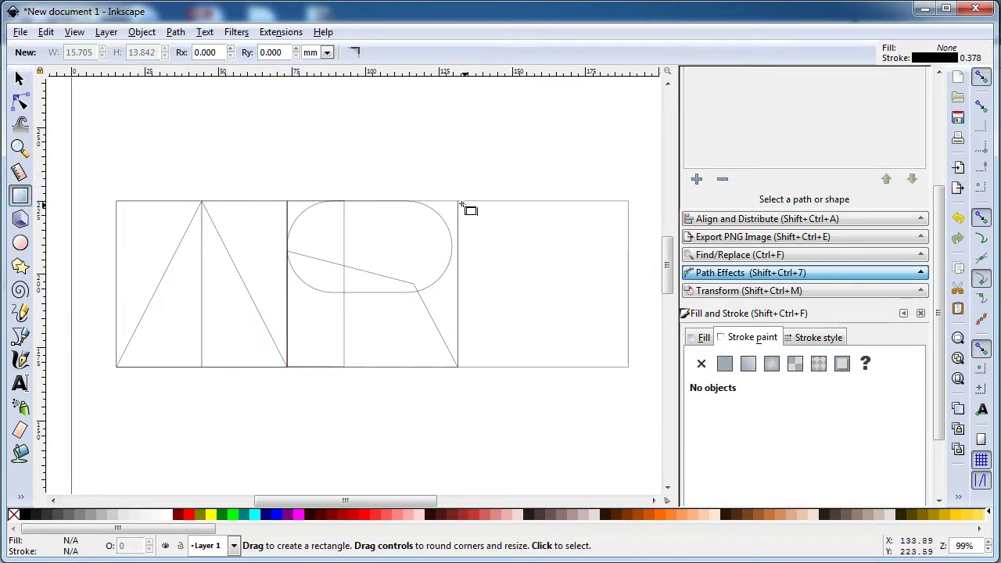
mouse_move(457, 201)
mouse_down()
mouse_move(550, 260)
mouse_move(628, 258)
mouse_up()
drag(508, 235, 570, 367)
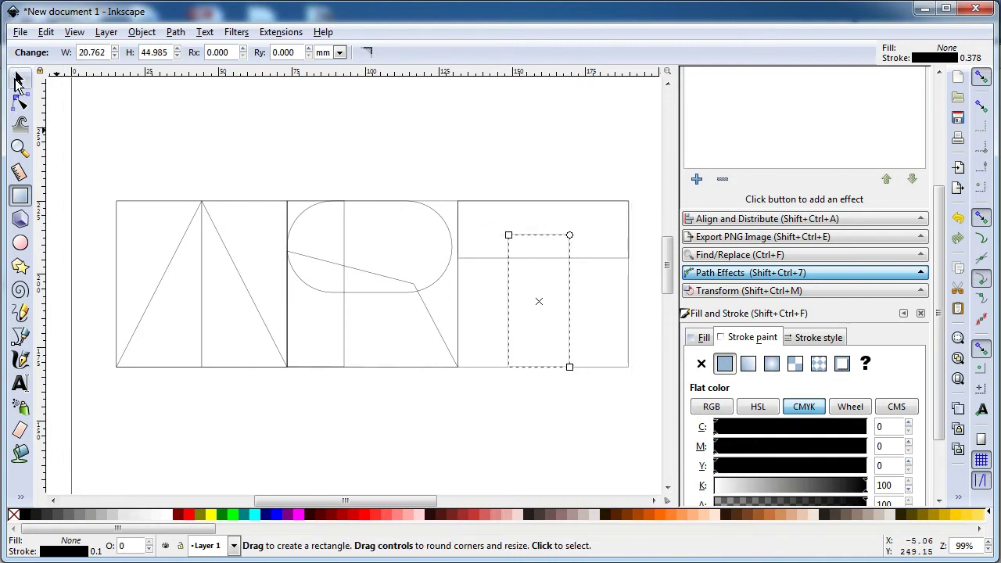
click(19, 80)
drag(577, 300, 586, 302)
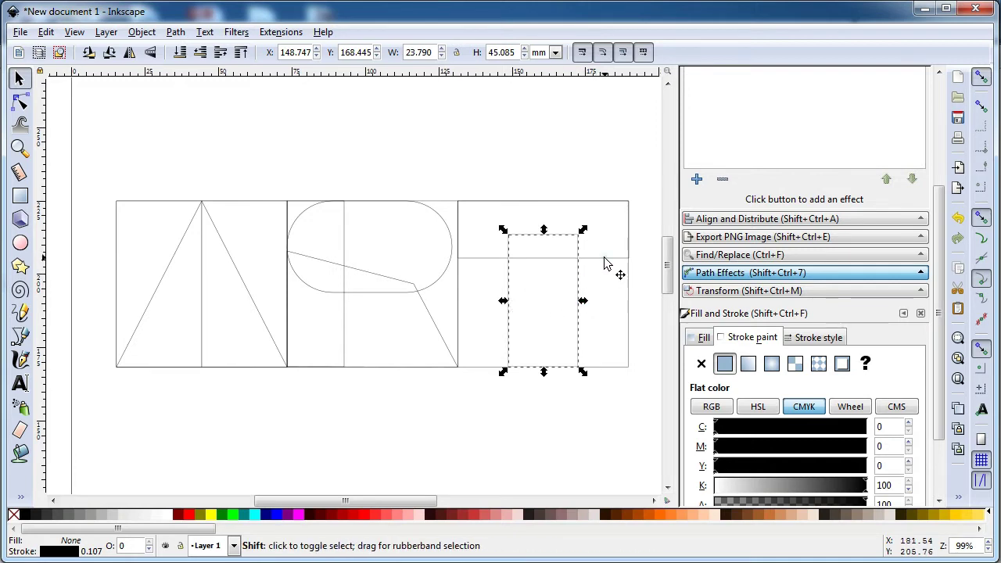
Centre the stem under the crossbar on the vertical axis using Align and Distribute.
shift+click(604, 256)
click(733, 220)
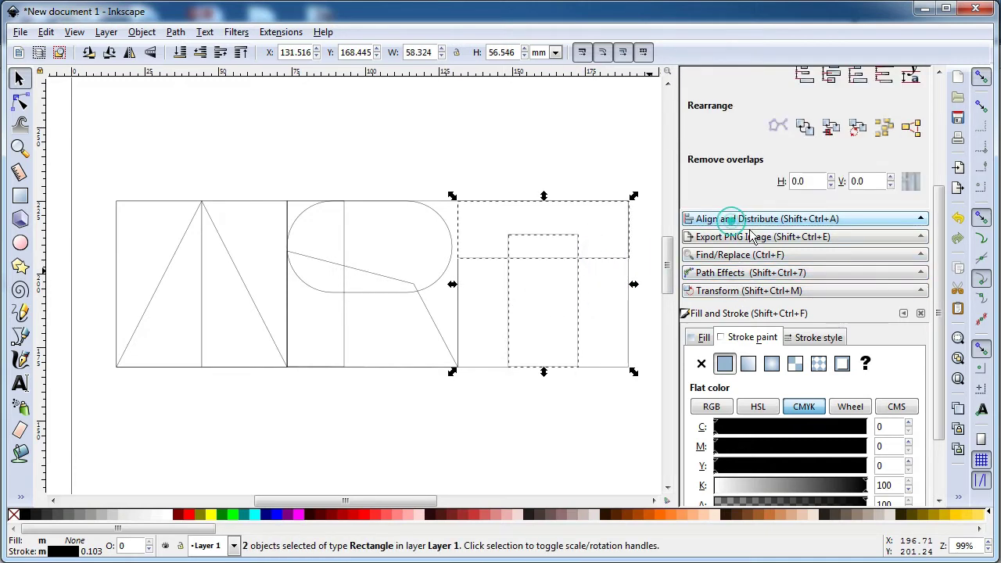
drag(937, 237, 938, 199)
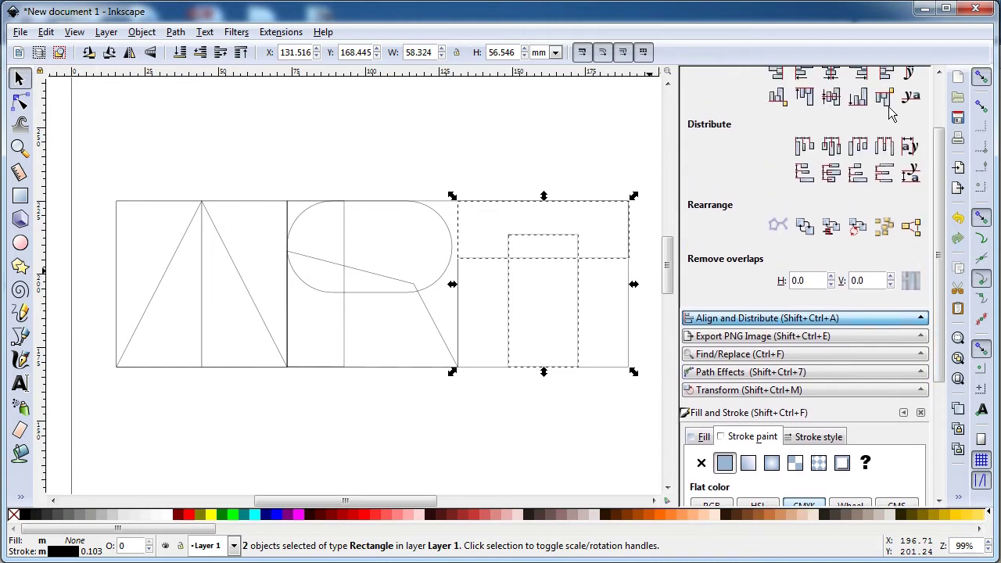
scroll(938, 200, up, 2)
click(833, 133)
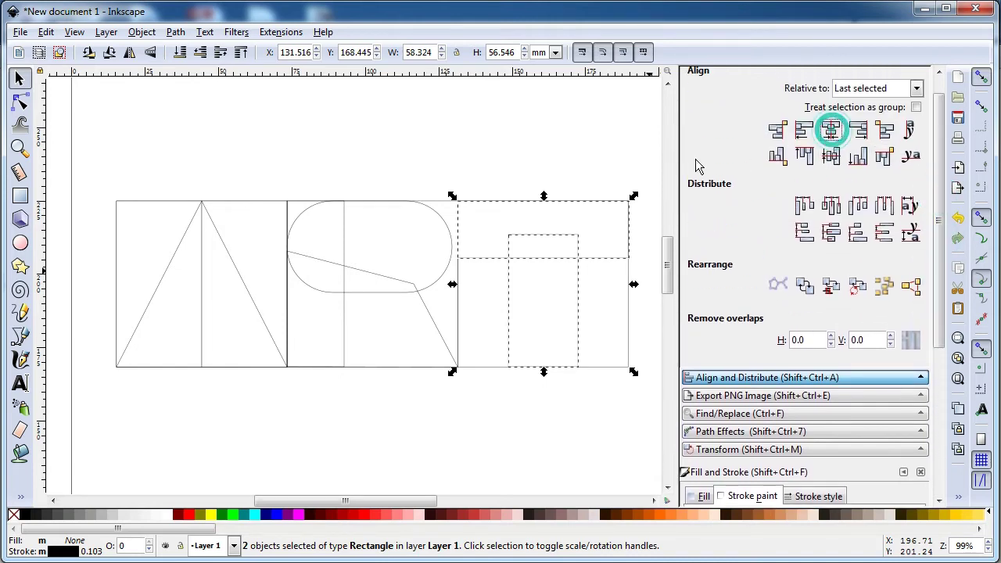
click(568, 163)
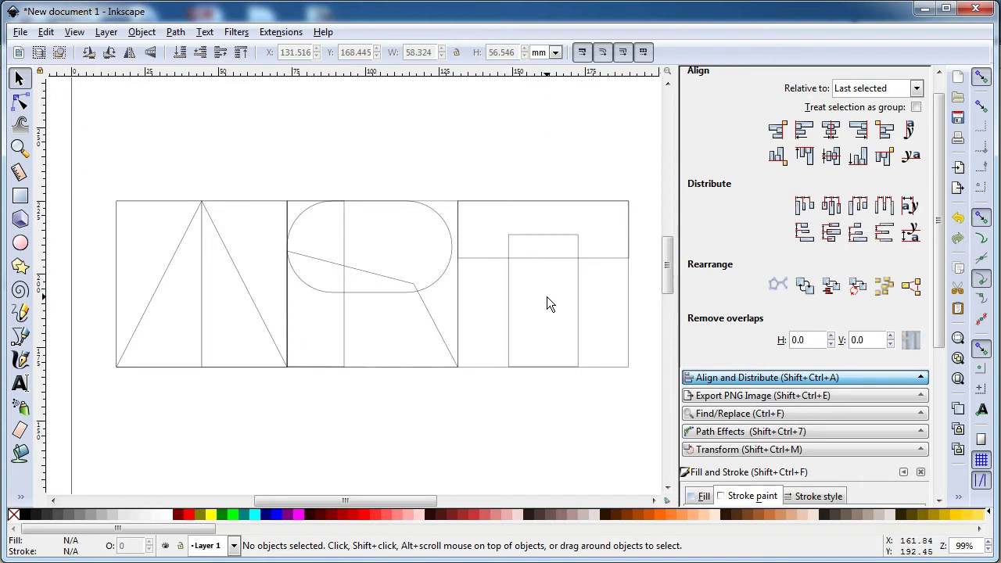
click(426, 314)
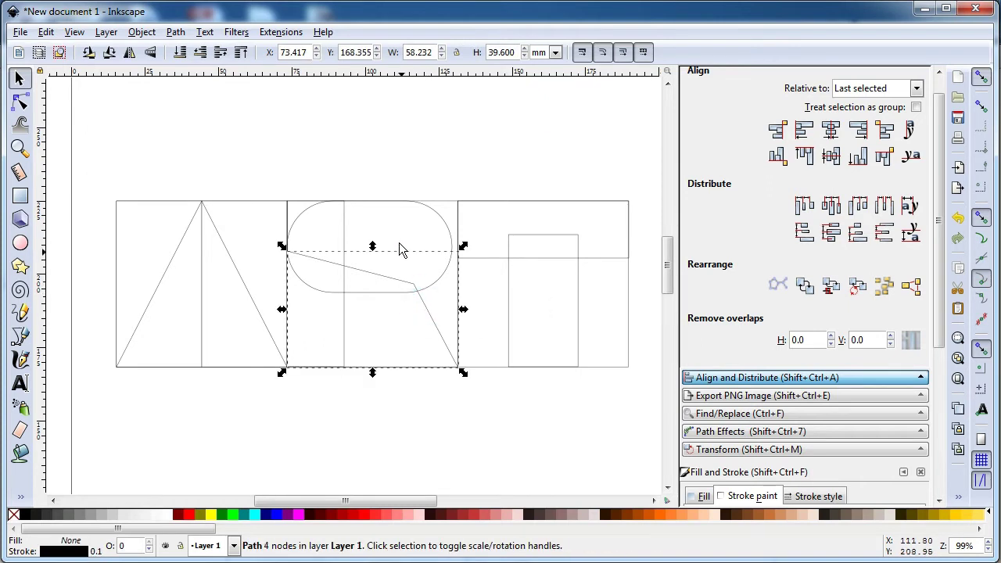
shift+click(440, 220)
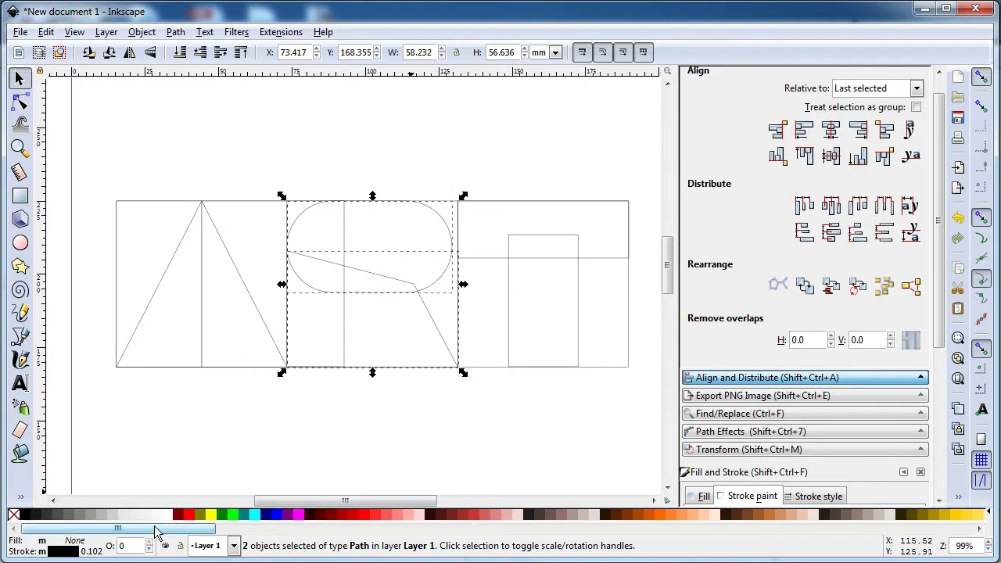
click(58, 516)
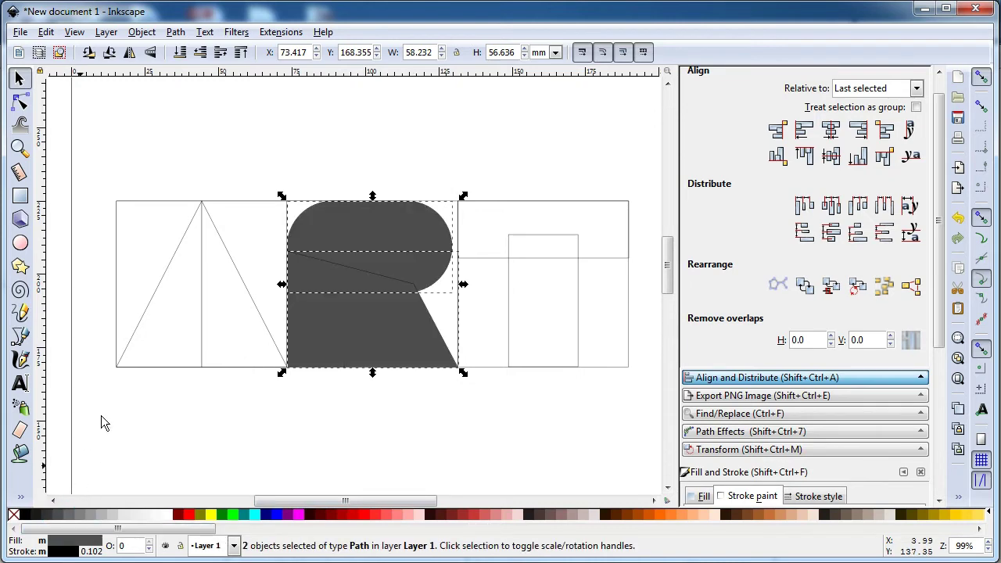
click(172, 34)
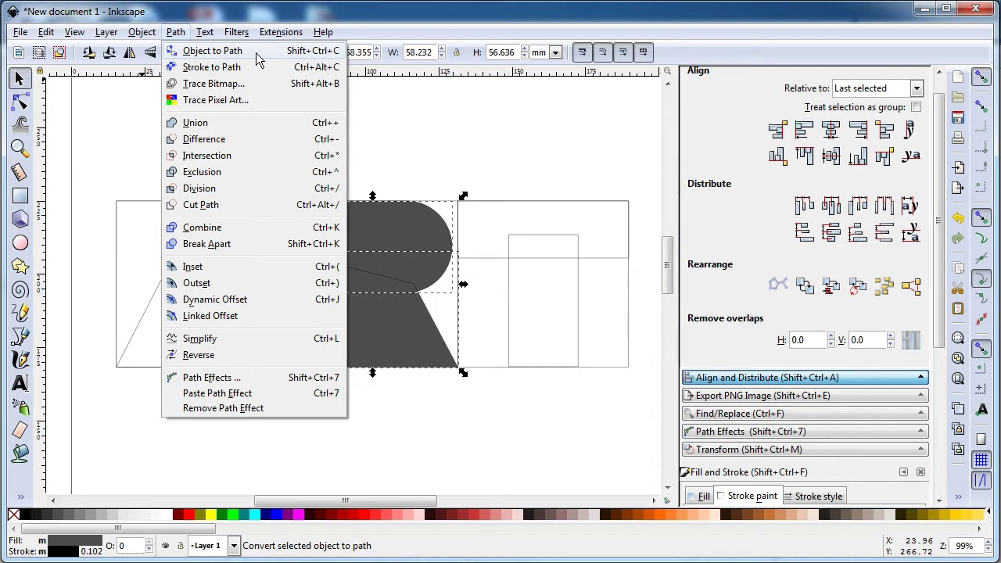
click(265, 125)
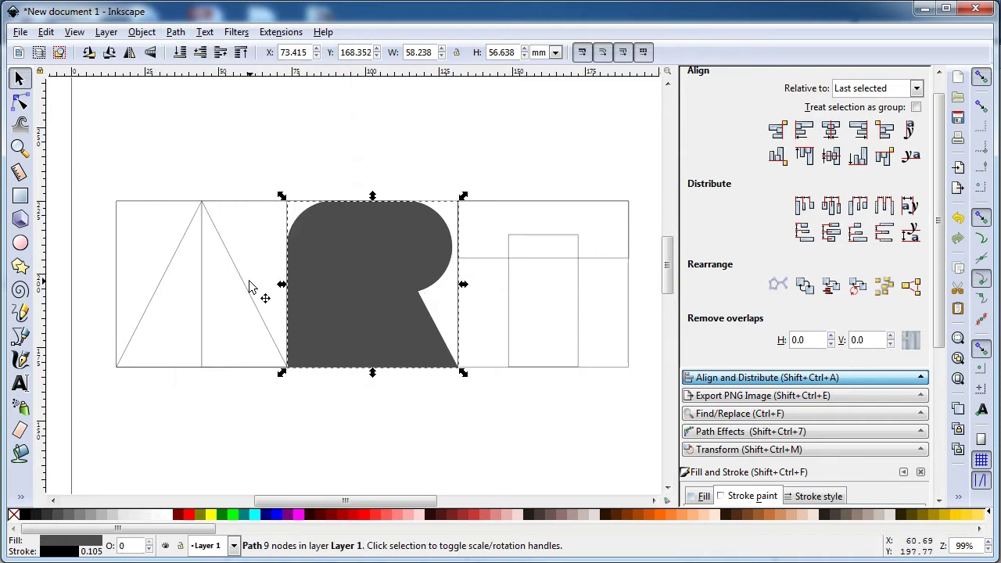
key(Escape)
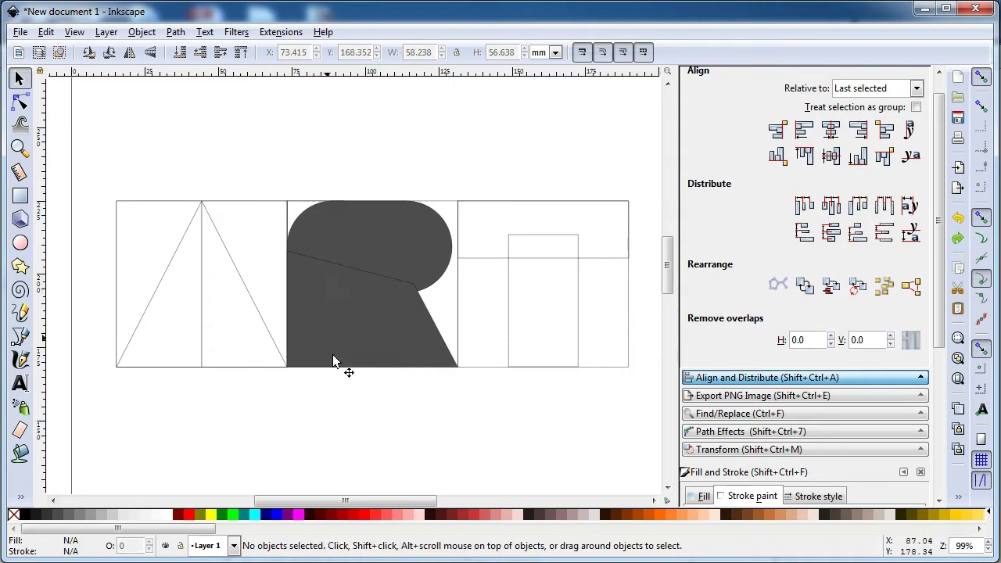
key(ctrl+KP_5)
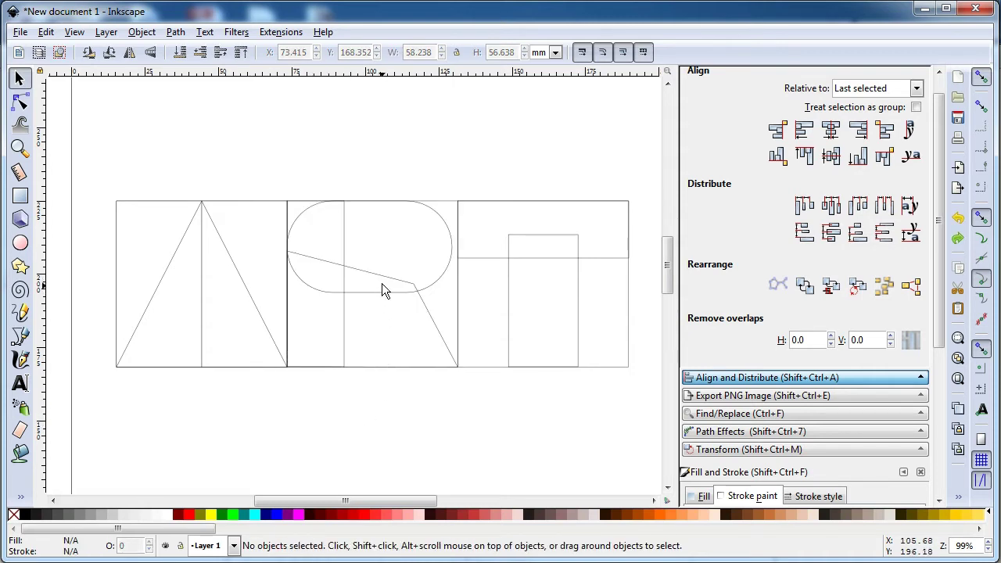
click(380, 276)
Add a node to the R's leg and pull nodes to the top edge, making a 5-node slanted leg.
click(23, 108)
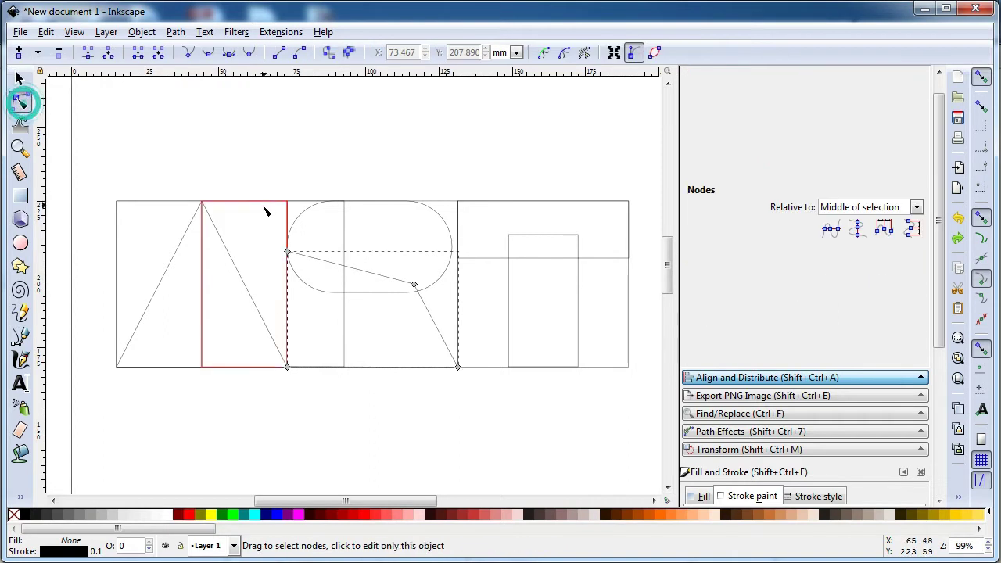
double_click(356, 269)
drag(356, 269, 344, 202)
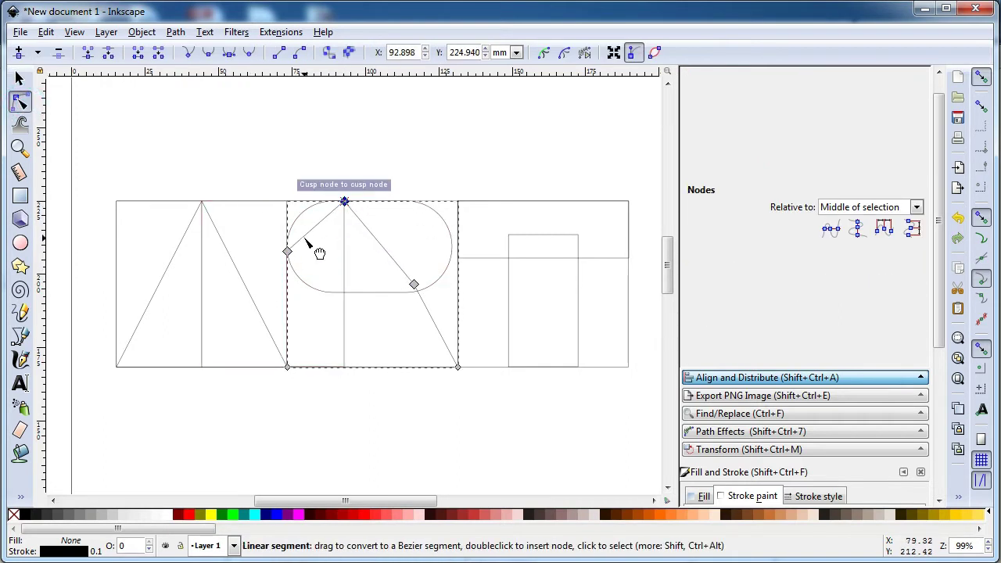
drag(288, 252, 287, 202)
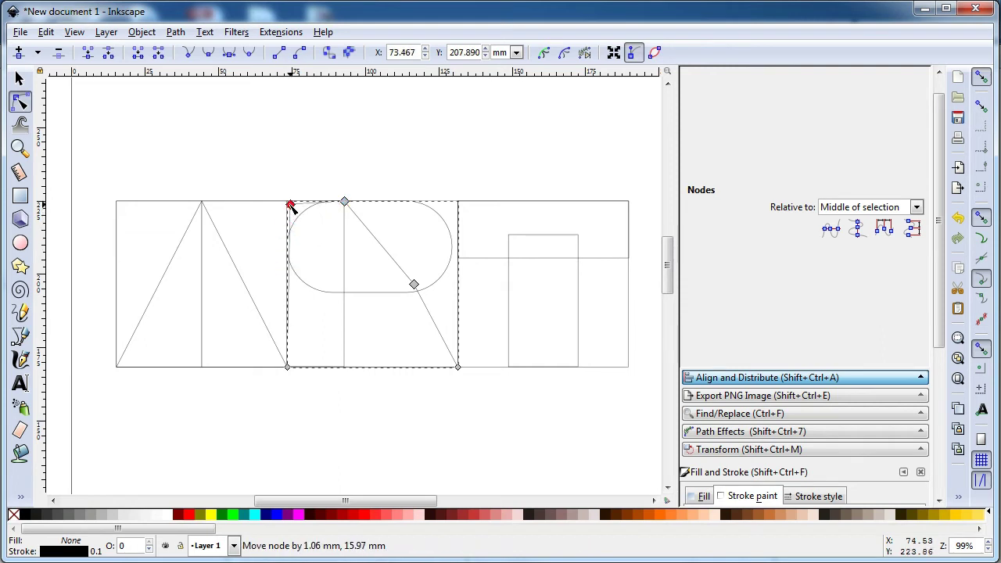
click(298, 244)
drag(414, 285, 378, 286)
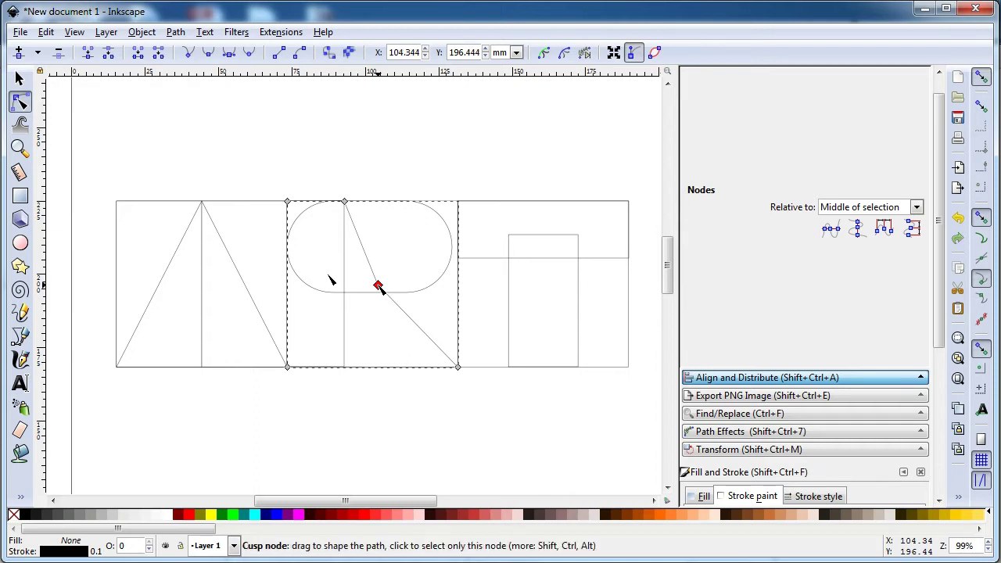
click(20, 78)
click(419, 247)
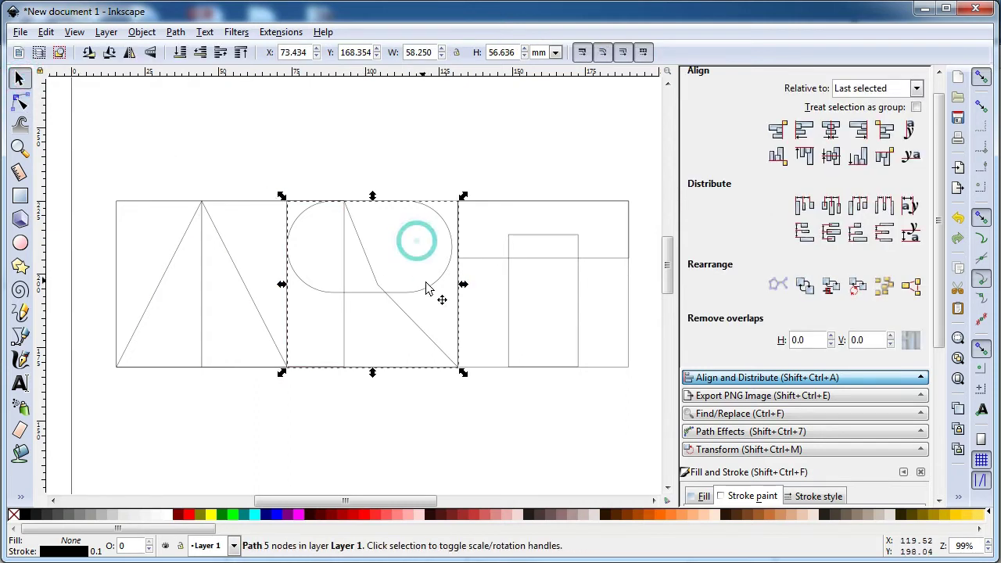
Fill the R's bowl and leg with 60% gray and union them into one shape.
shift+click(434, 291)
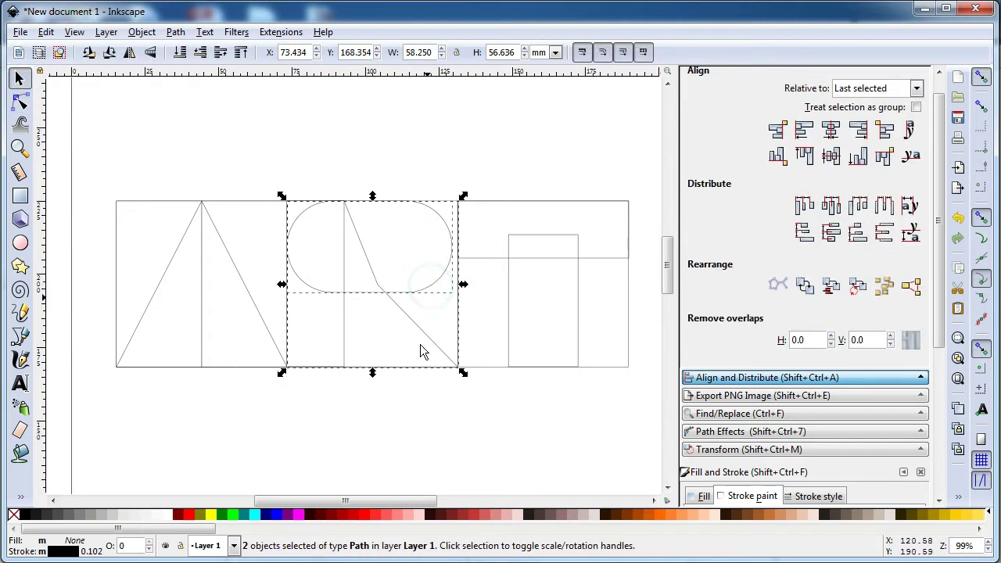
click(69, 515)
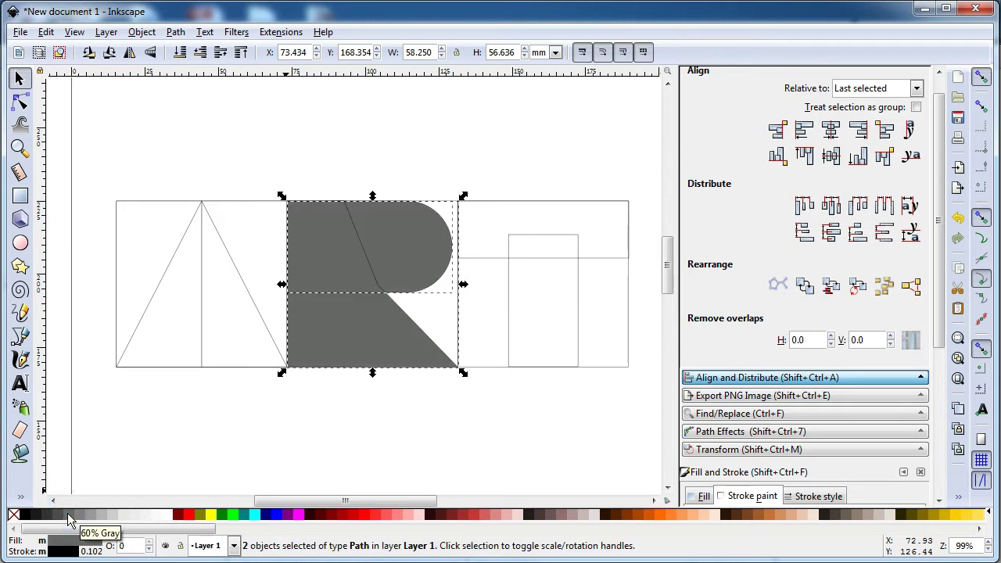
click(176, 32)
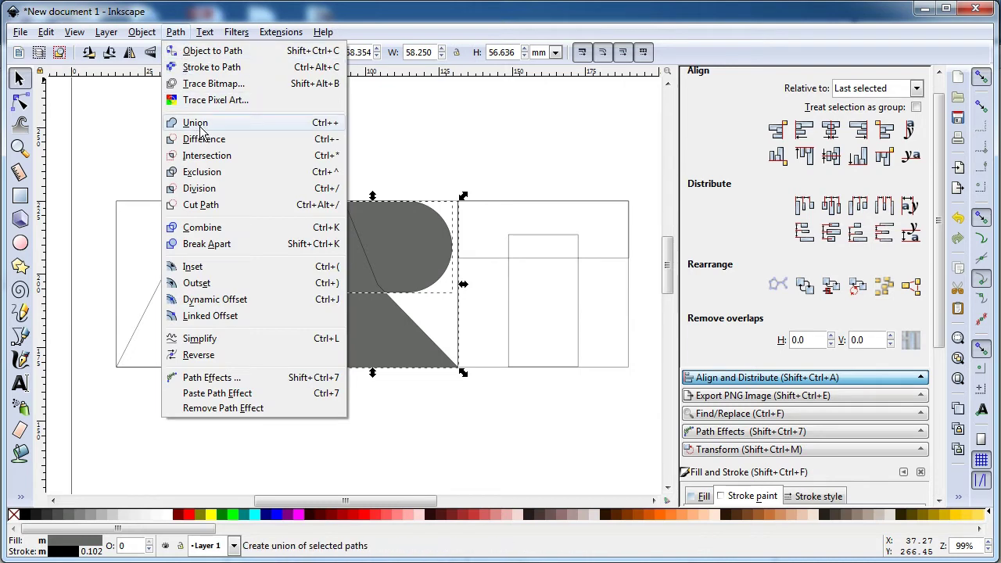
click(283, 124)
click(405, 136)
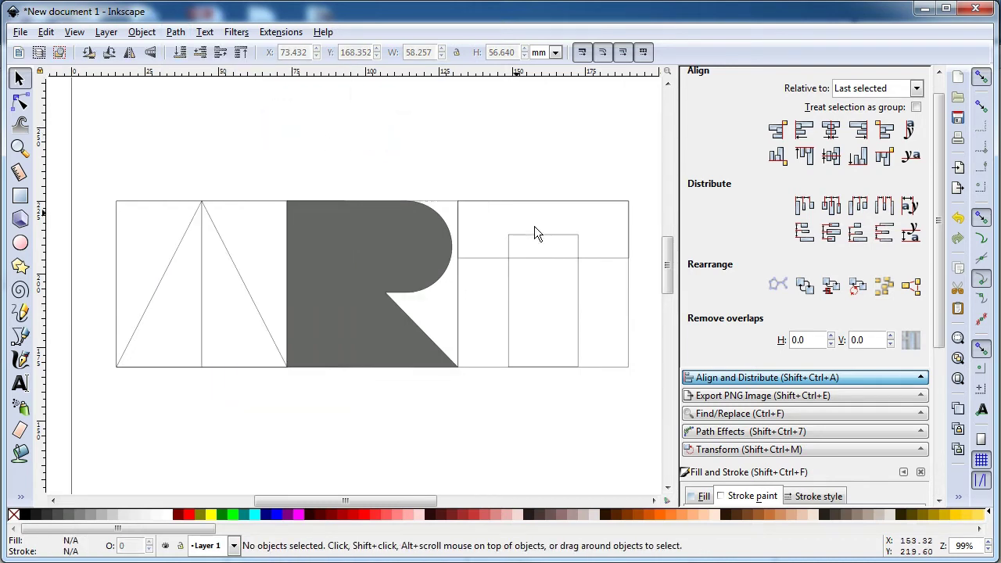
click(590, 256)
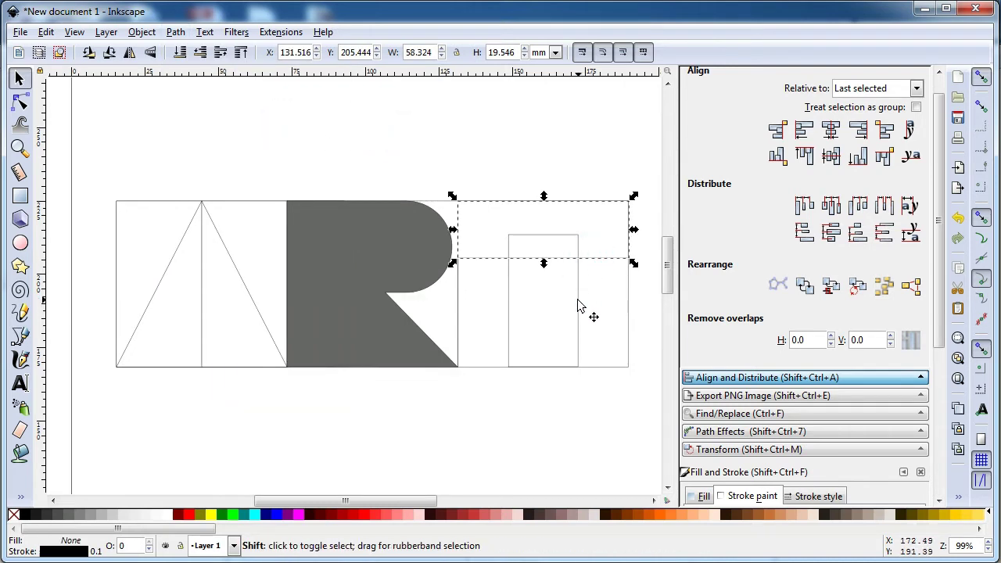
Fill the T's crossbar and stem dark gray, convert them to paths, and union them.
shift+click(579, 303)
click(63, 515)
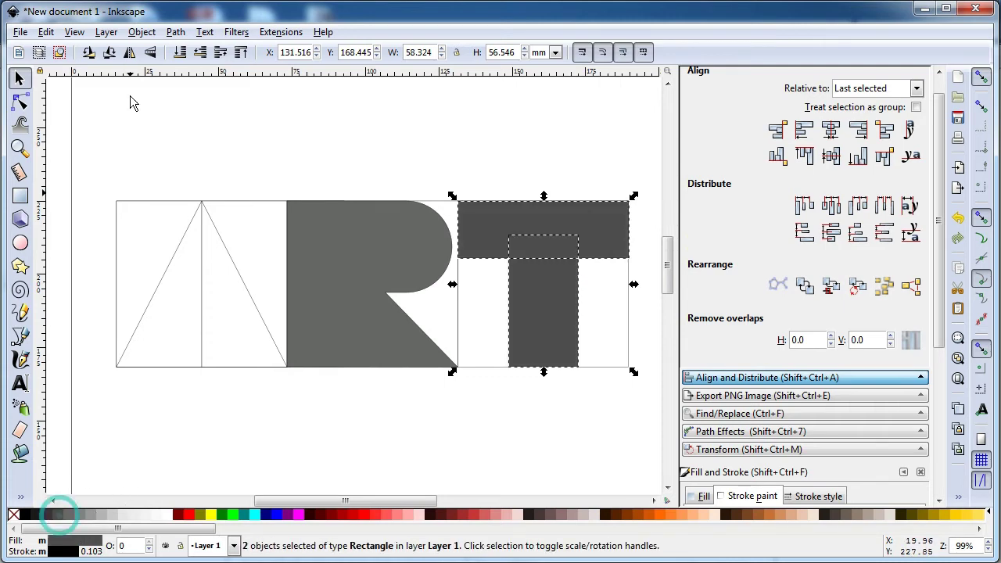
click(174, 33)
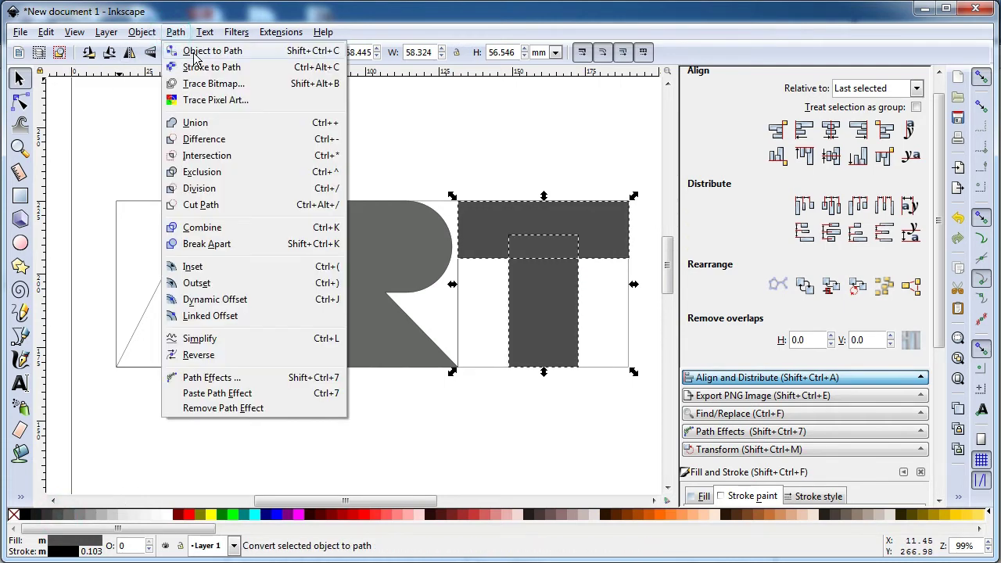
click(192, 52)
click(175, 32)
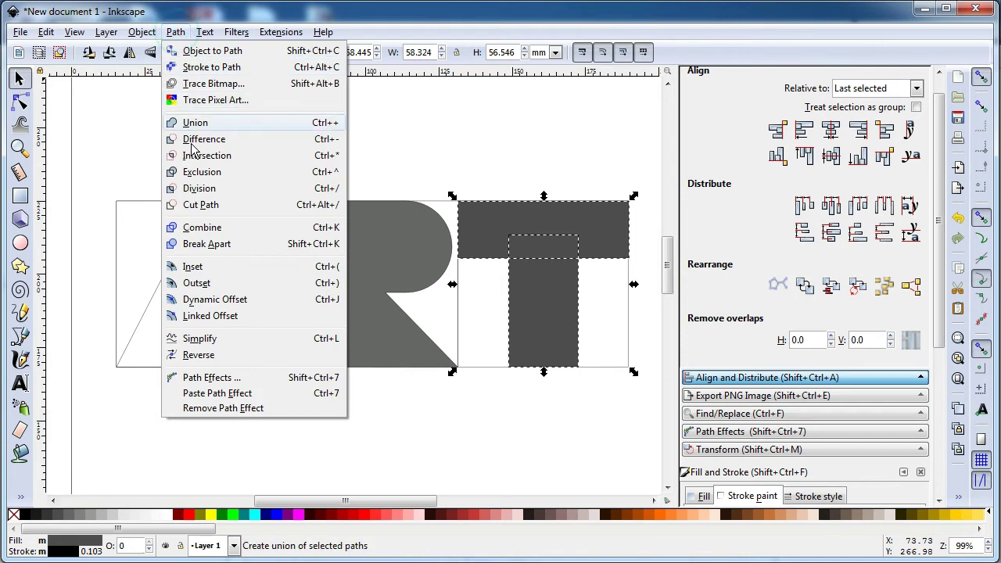
click(202, 128)
click(330, 140)
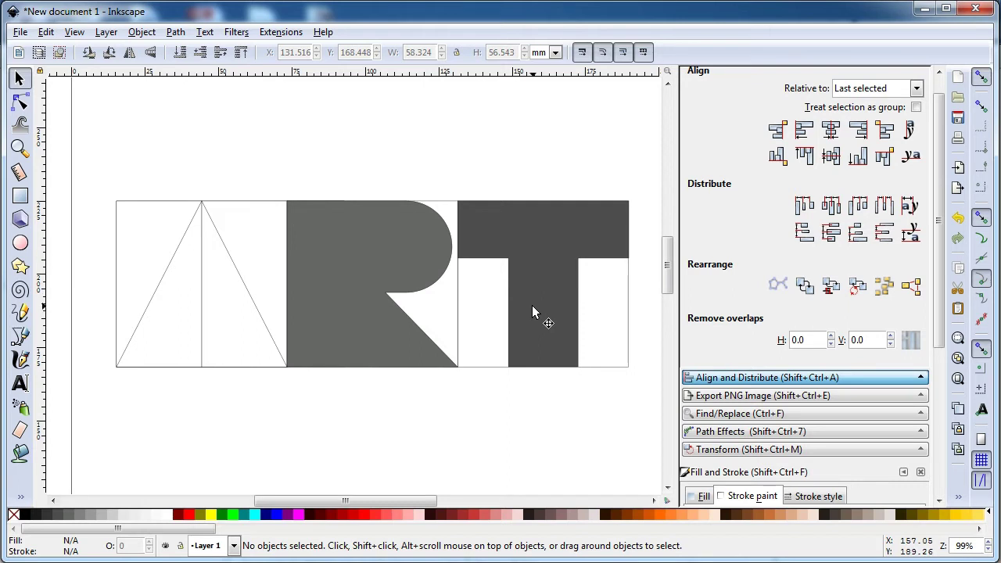
click(252, 313)
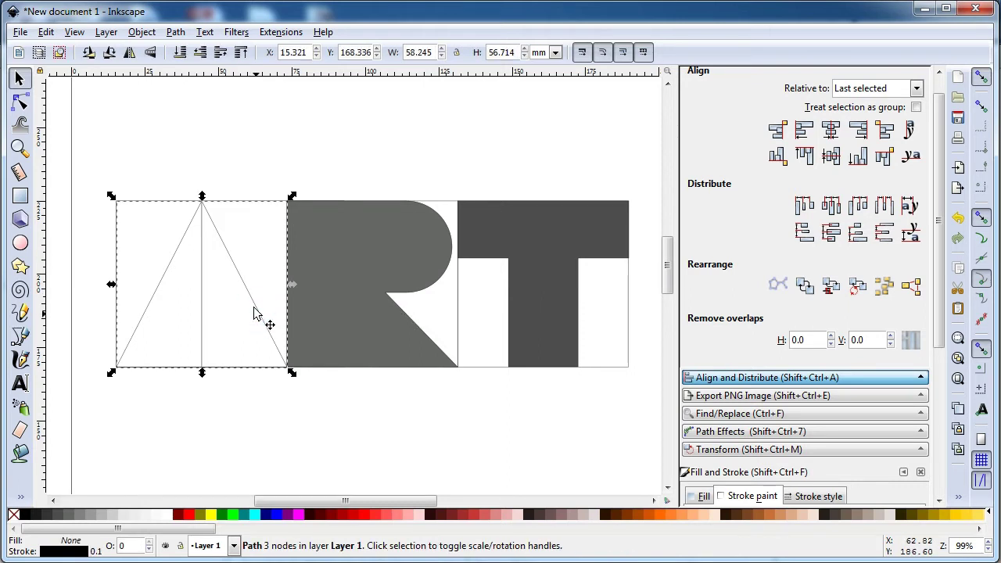
Fill the A's triangle with dark gray.
click(243, 283)
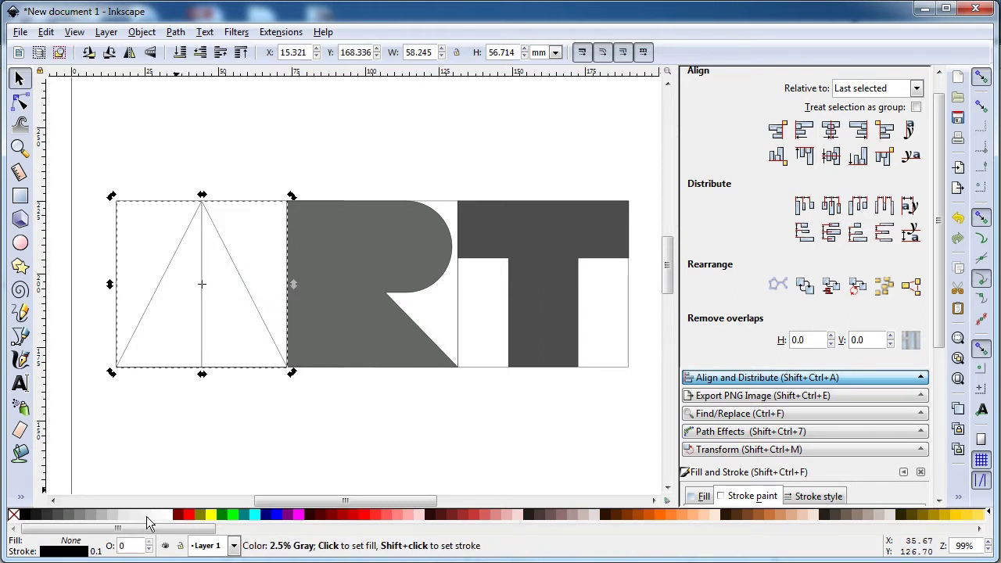
click(55, 513)
click(256, 433)
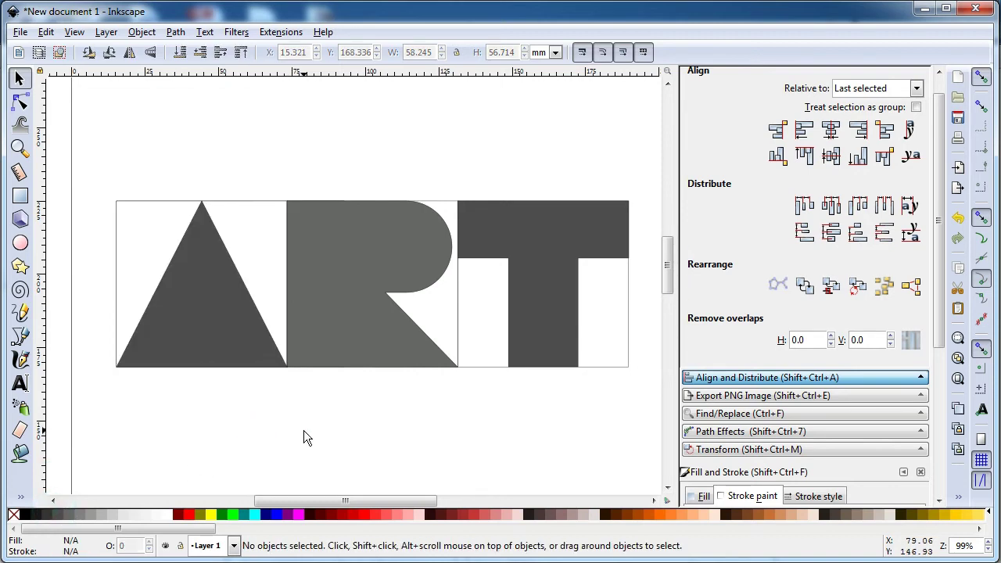
Delete the white guide rectangles behind T, R and A, and save as art.svg.
click(459, 307)
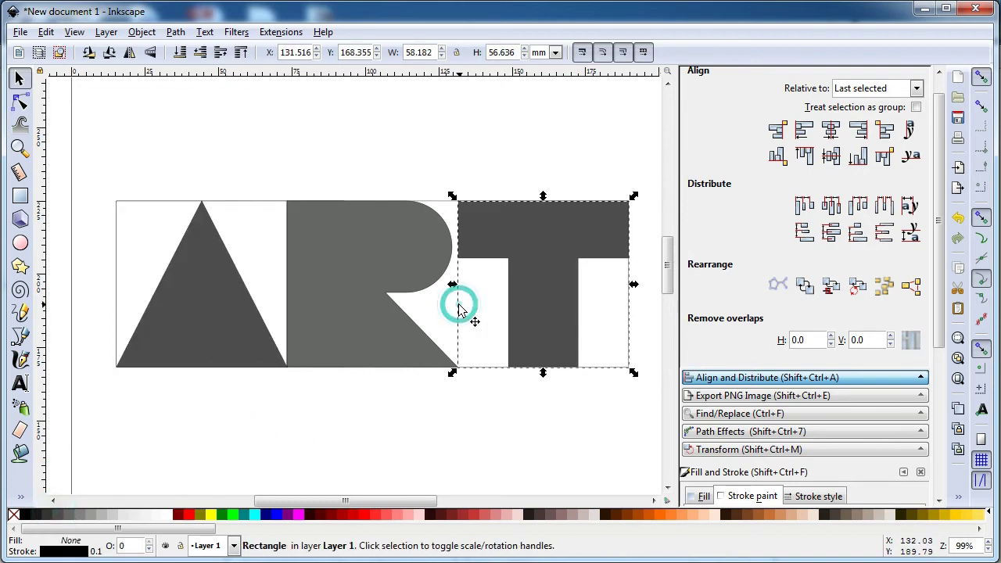
key(Delete)
click(459, 313)
key(Delete)
click(455, 317)
click(260, 209)
key(Delete)
click(166, 206)
key(Delete)
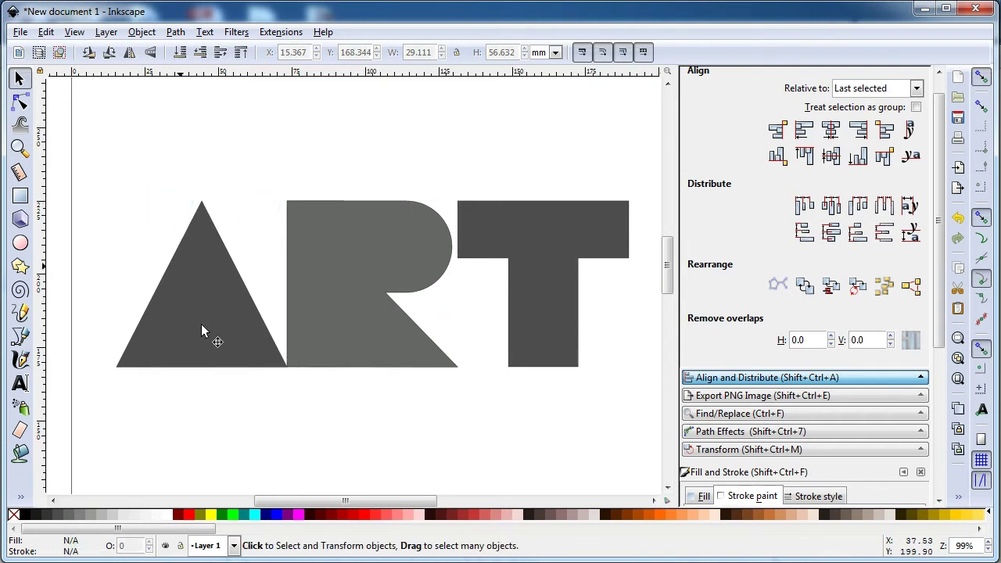
key(ctrl+s)
click(443, 435)
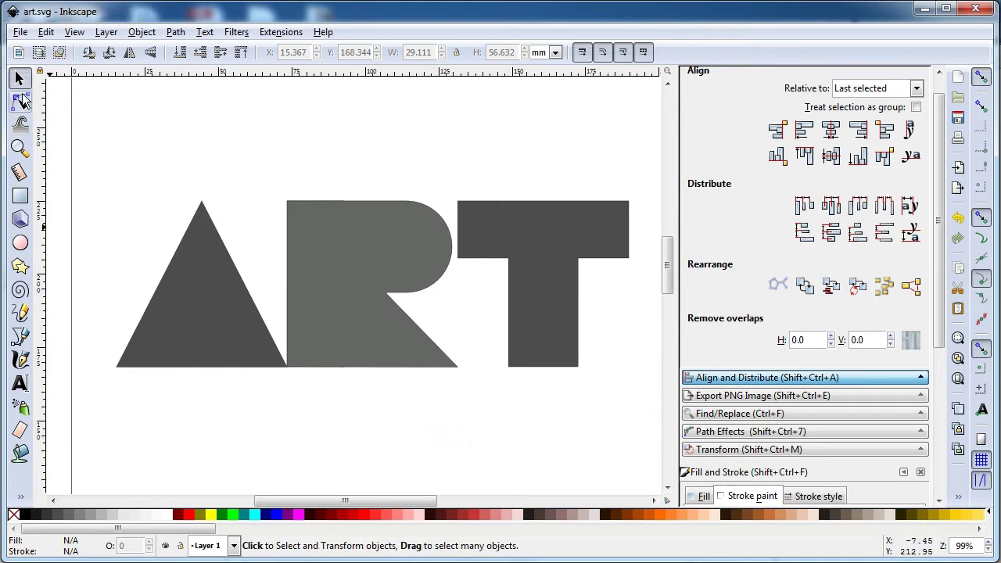
Duplicate the A triangle and fill the copy dark red #AA0000.
click(221, 312)
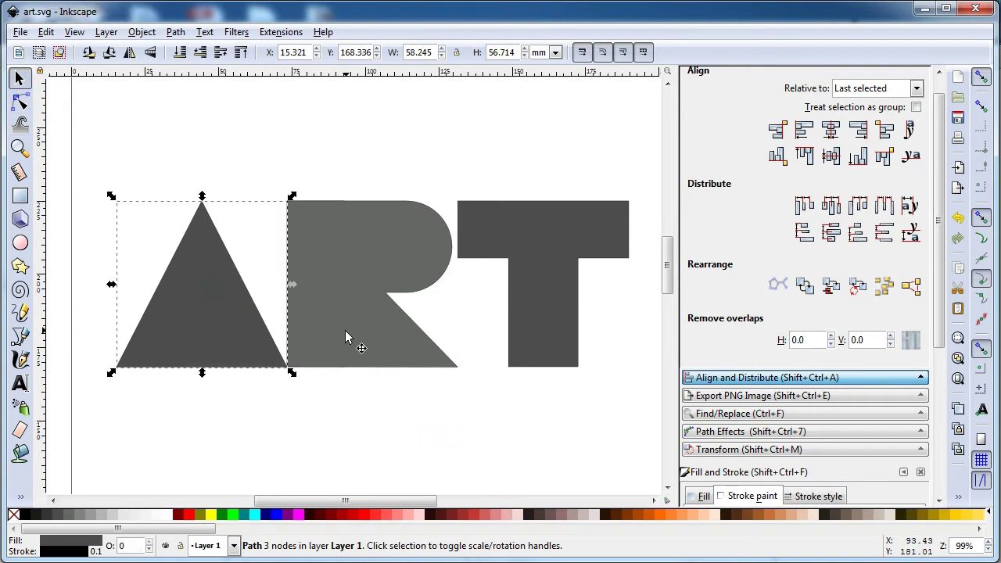
right_click(215, 327)
click(245, 420)
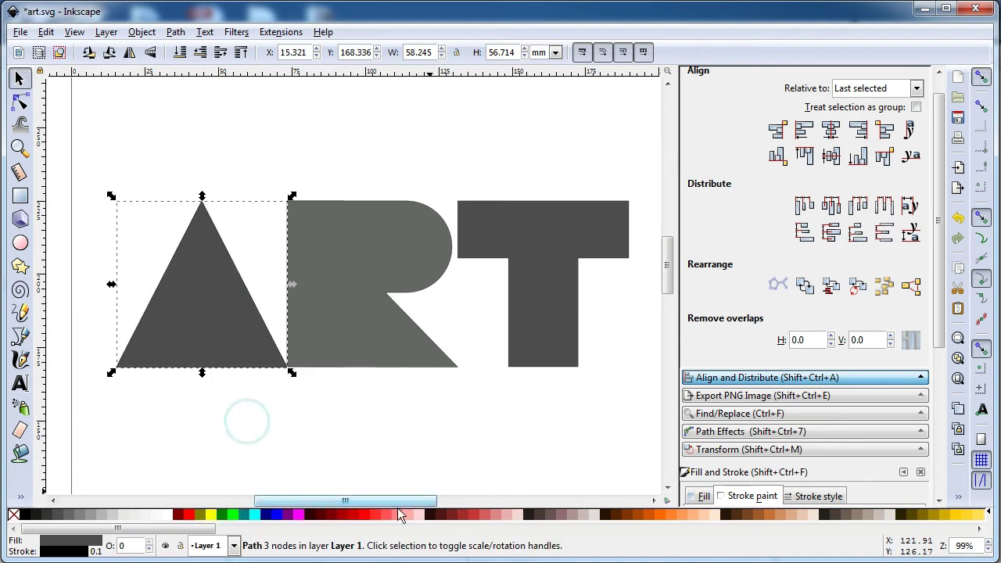
click(342, 515)
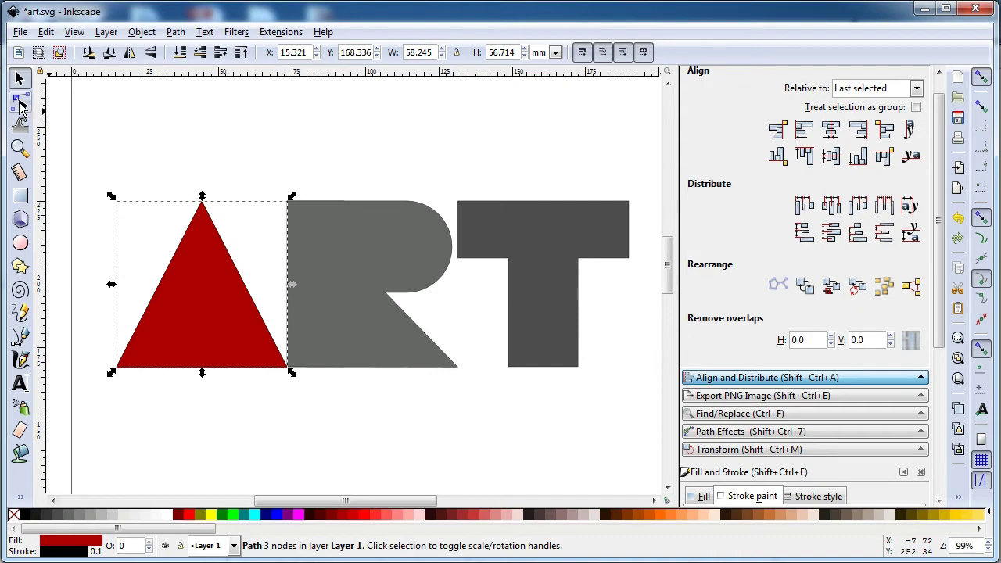
Move the red copy's bottom-right node under the apex so it covers the A's left half.
click(20, 195)
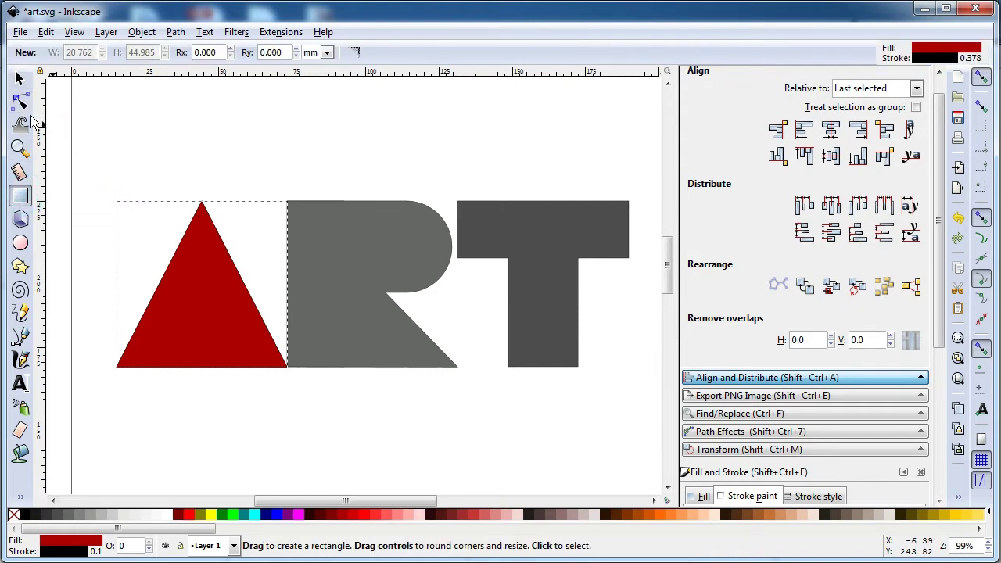
click(19, 101)
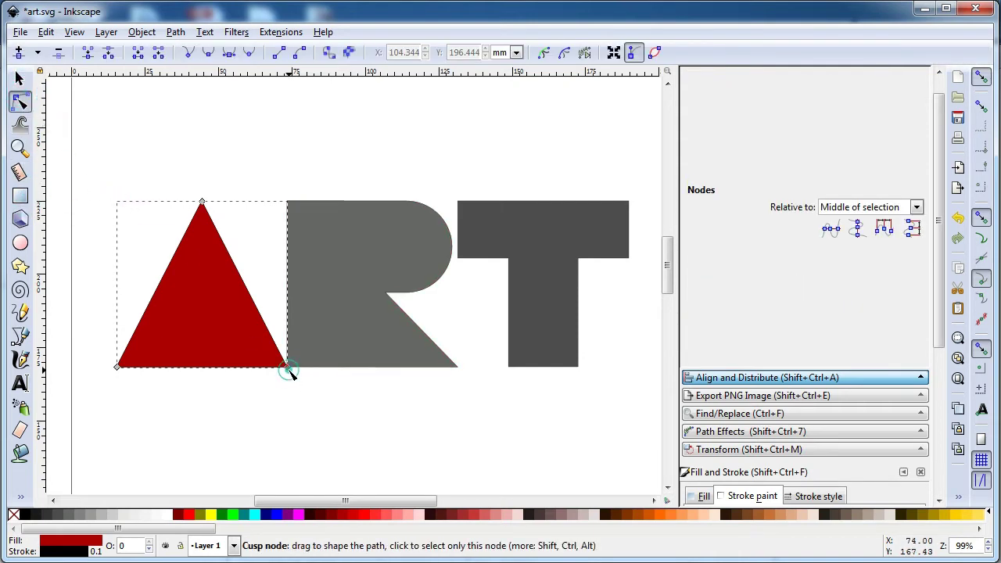
drag(288, 369, 204, 369)
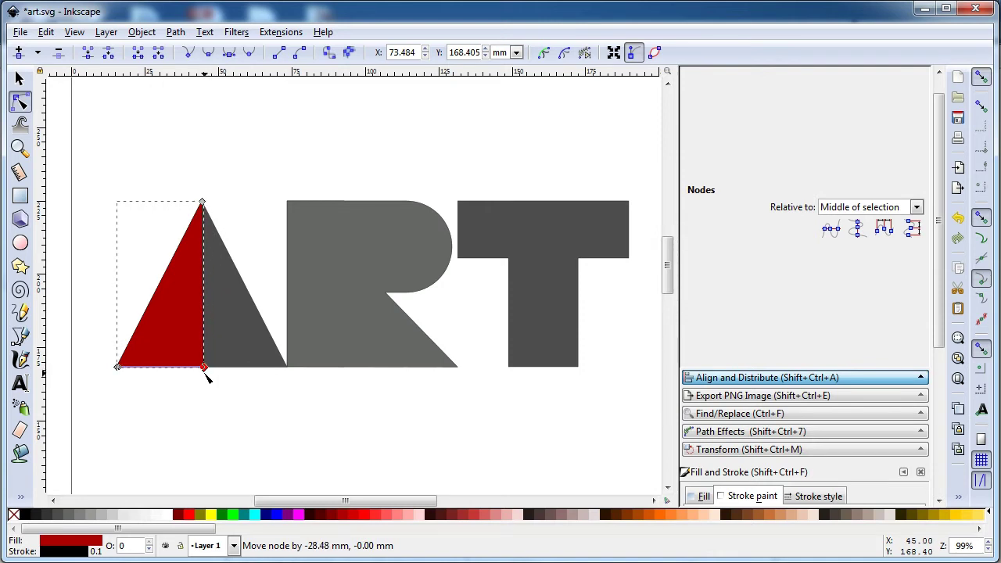
drag(205, 372, 205, 372)
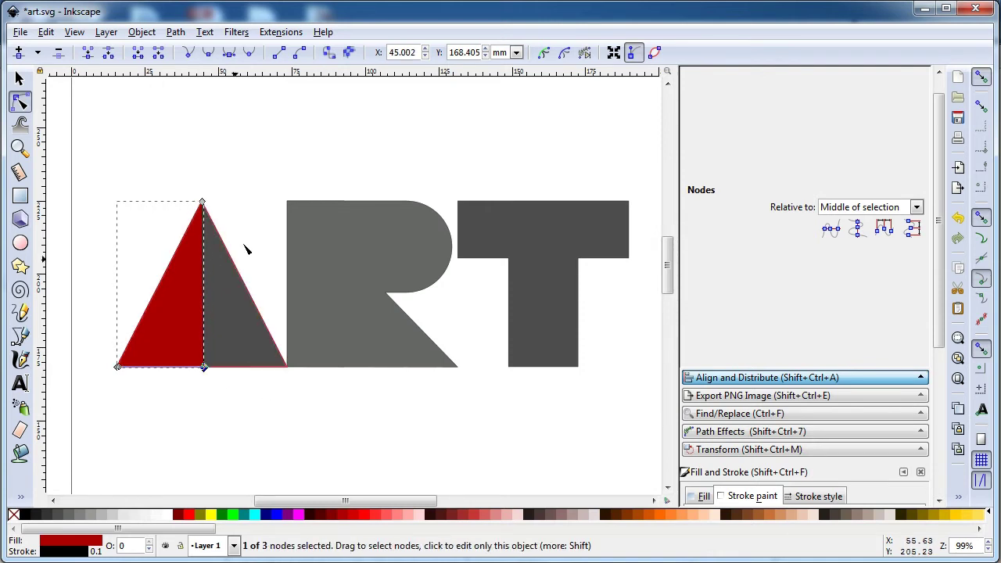
key(s)
click(183, 118)
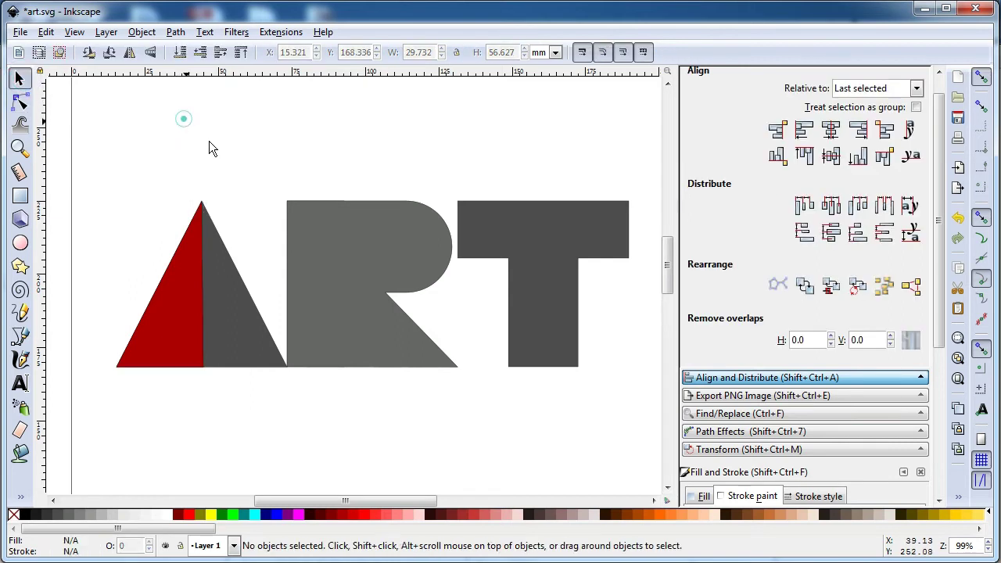
Draw a small red rectangle inside the R and convert it to a path.
click(325, 262)
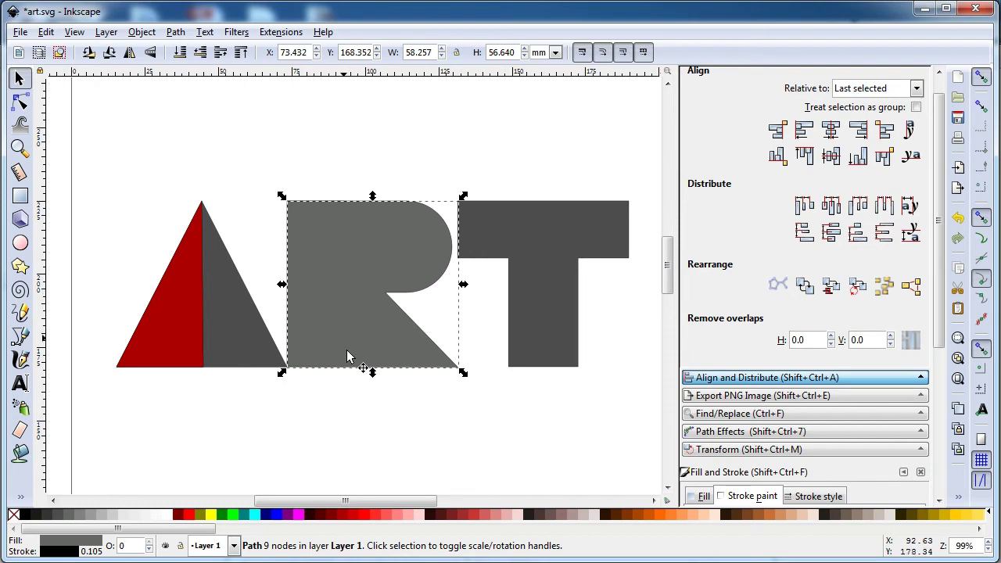
click(359, 420)
click(21, 195)
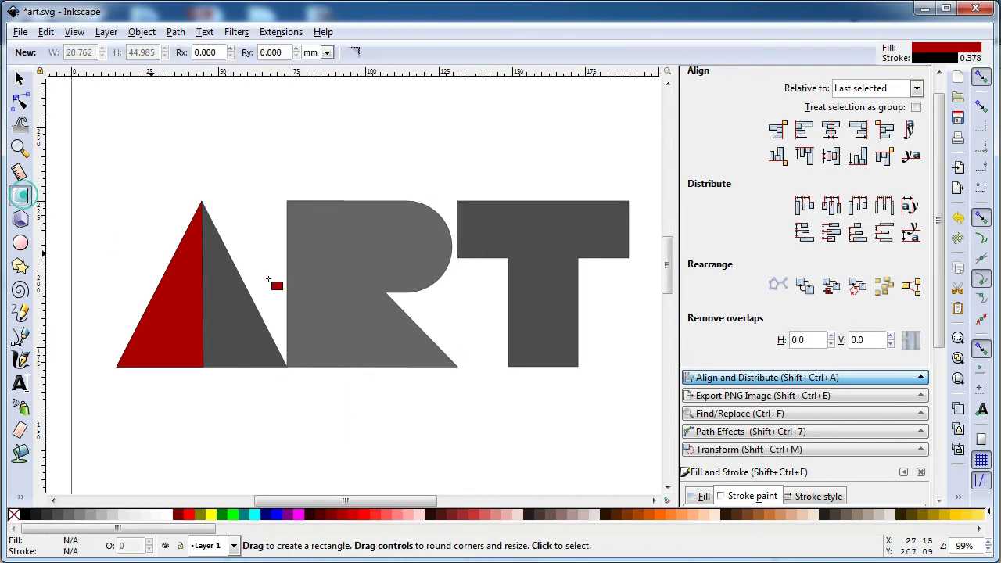
drag(305, 284, 341, 347)
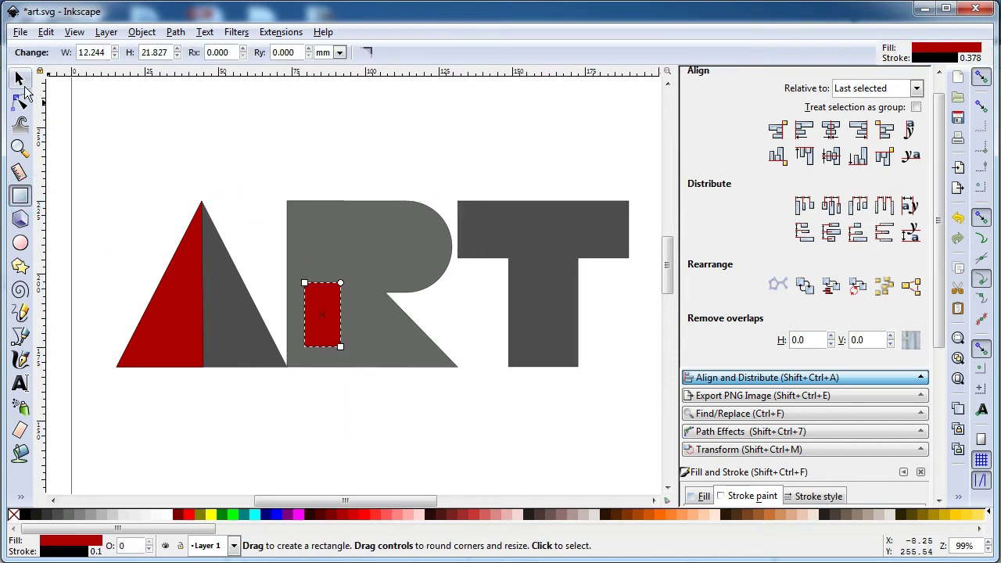
click(20, 78)
click(176, 31)
click(199, 47)
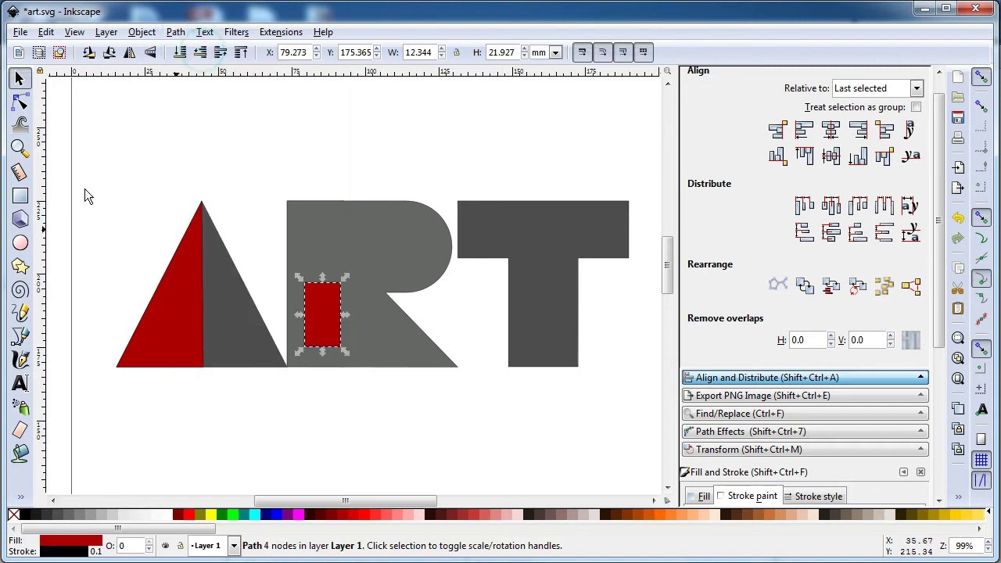
Fit the red block to 23.258 × 27.251 mm in the R stem's lower-left corner.
drag(322, 320, 306, 339)
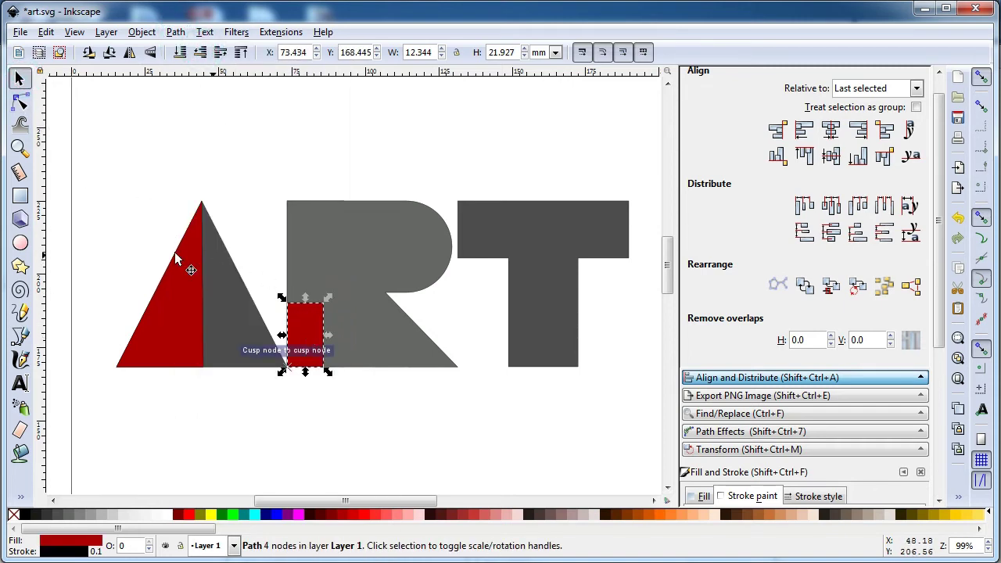
drag(304, 304, 304, 286)
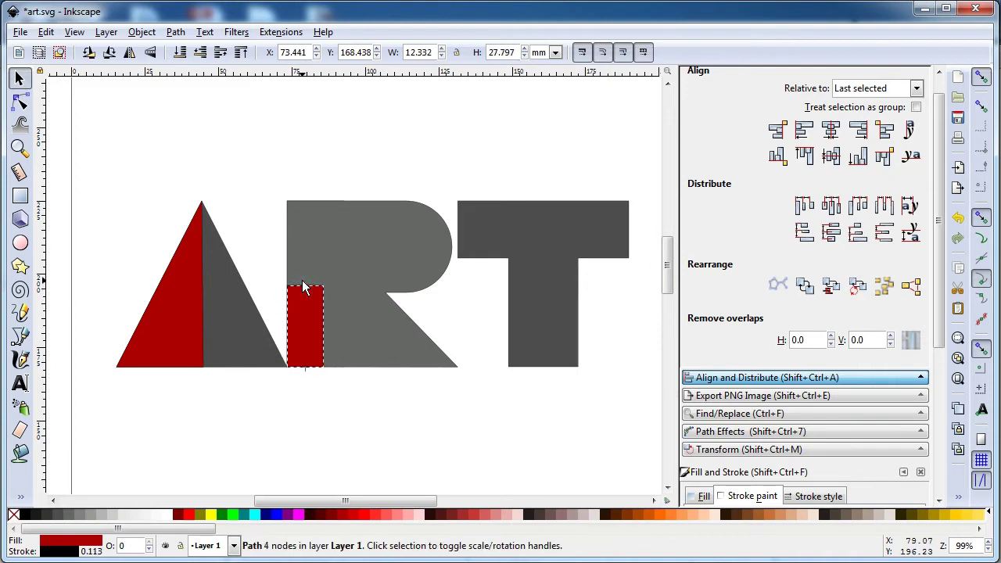
drag(329, 327, 363, 337)
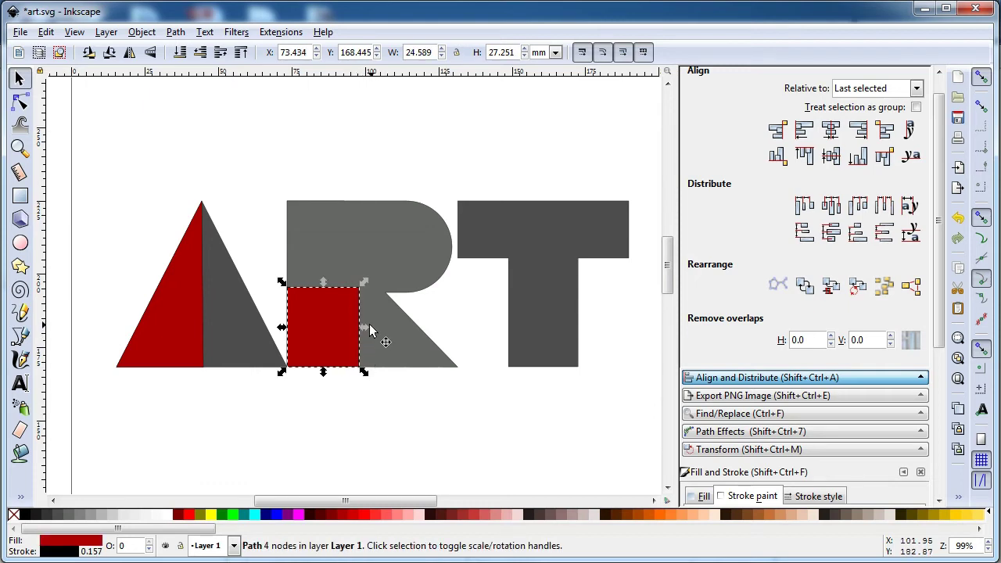
drag(365, 326, 362, 324)
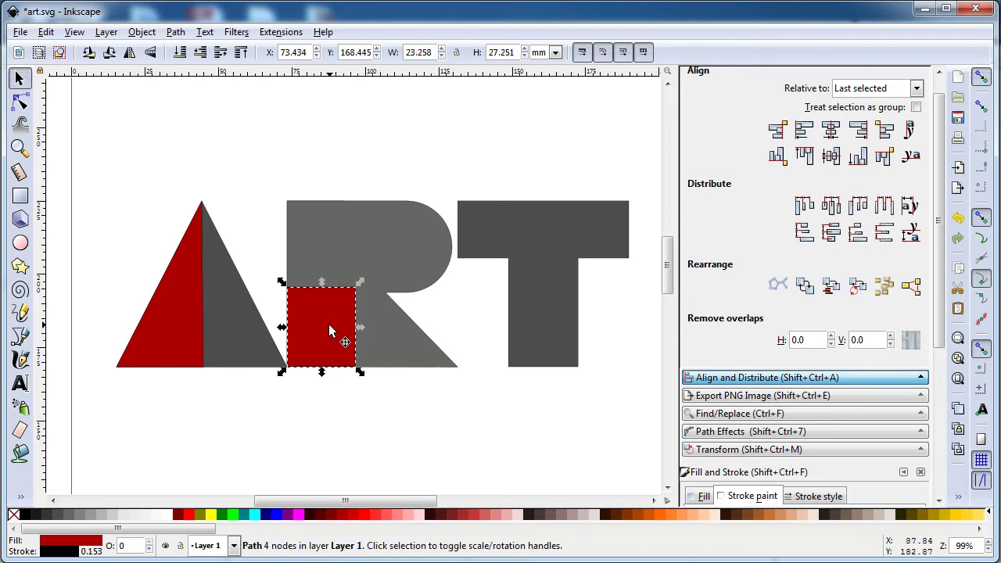
right_click(328, 323)
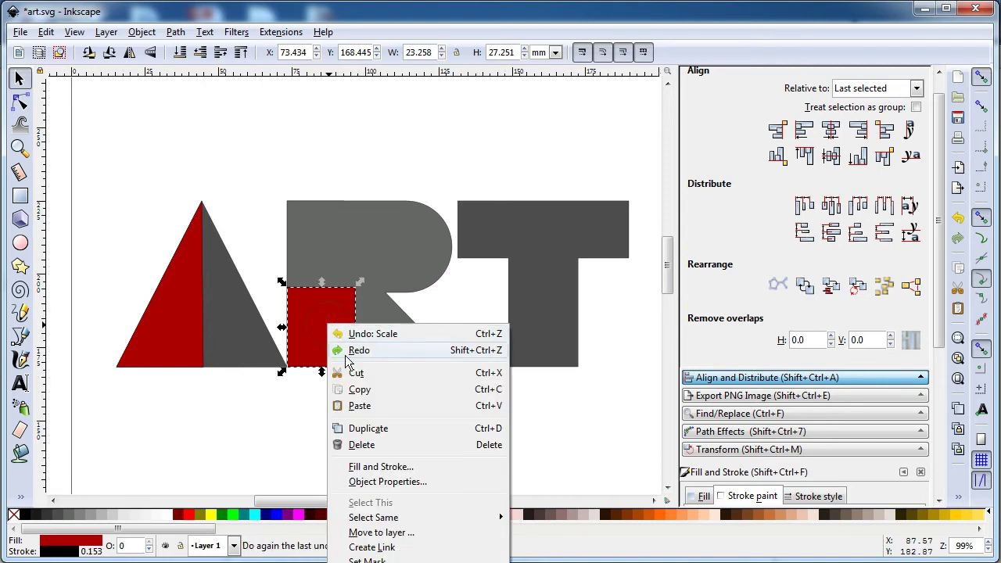
Duplicate the red square and align the copy with the bottom-left of the T's stem.
click(384, 368)
drag(329, 316, 554, 318)
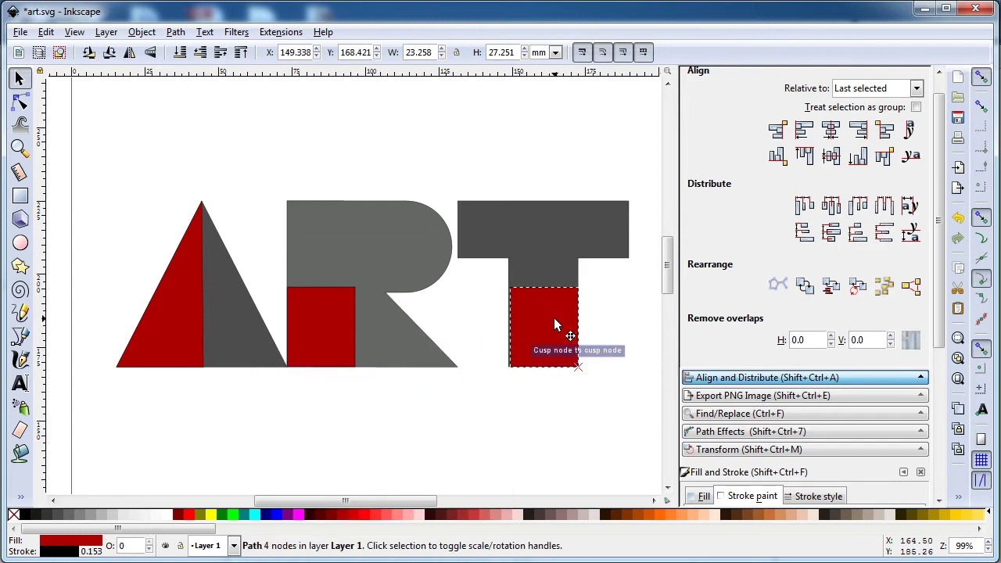
drag(554, 323, 545, 366)
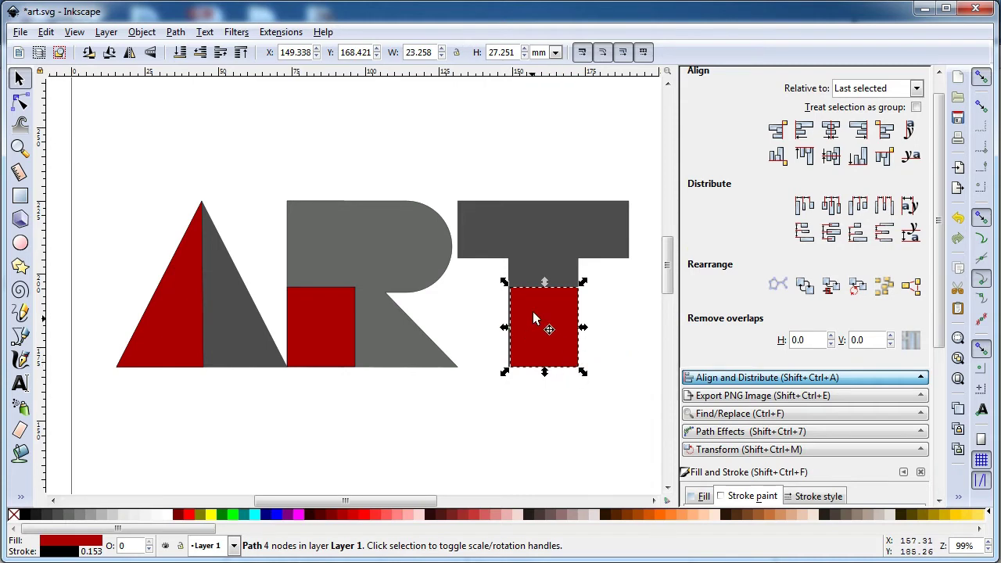
key(z)
drag(469, 232, 619, 416)
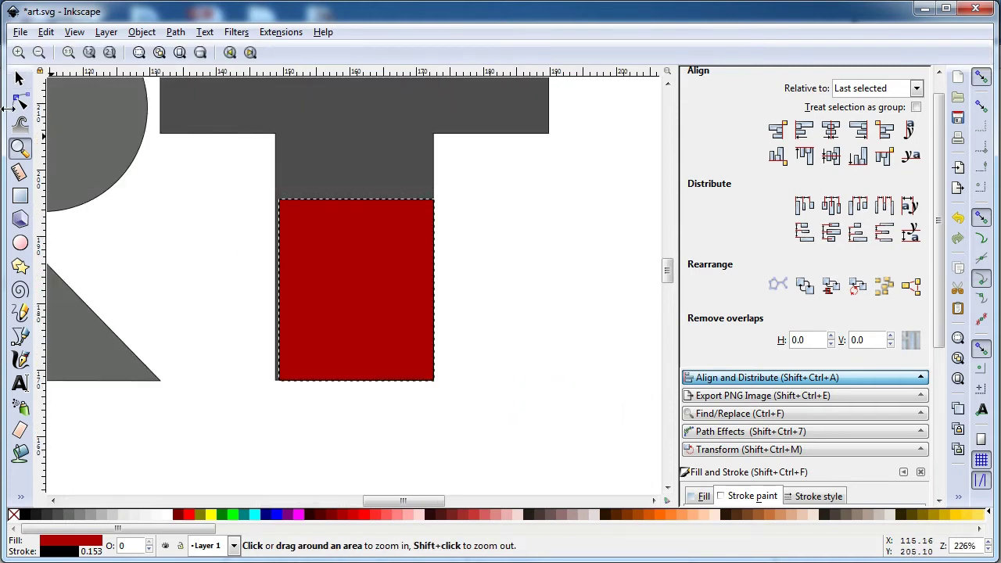
click(19, 79)
drag(333, 340, 328, 344)
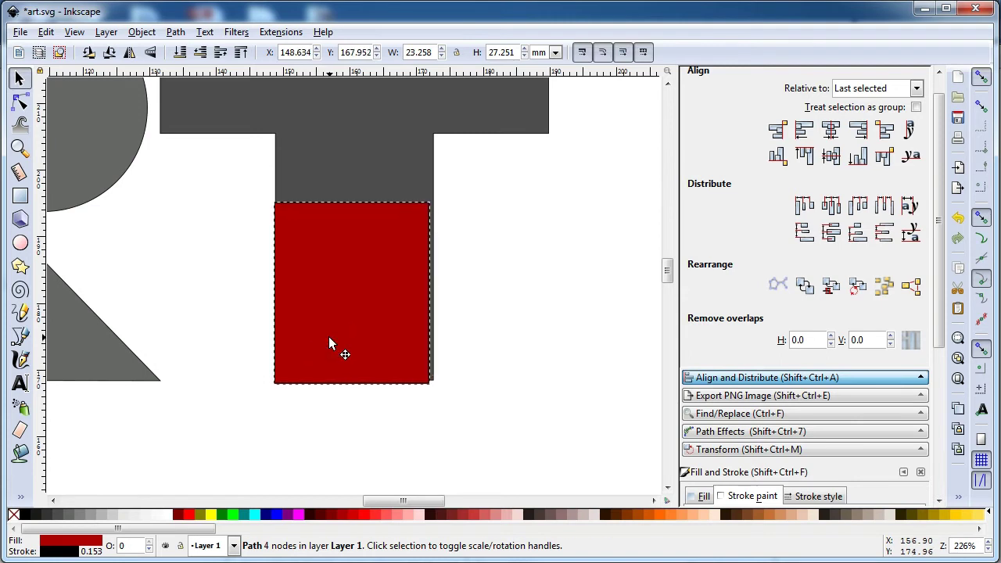
Stretch the copy into an 11.557 × 37.193 mm strip reaching the crossbar.
drag(352, 195, 349, 133)
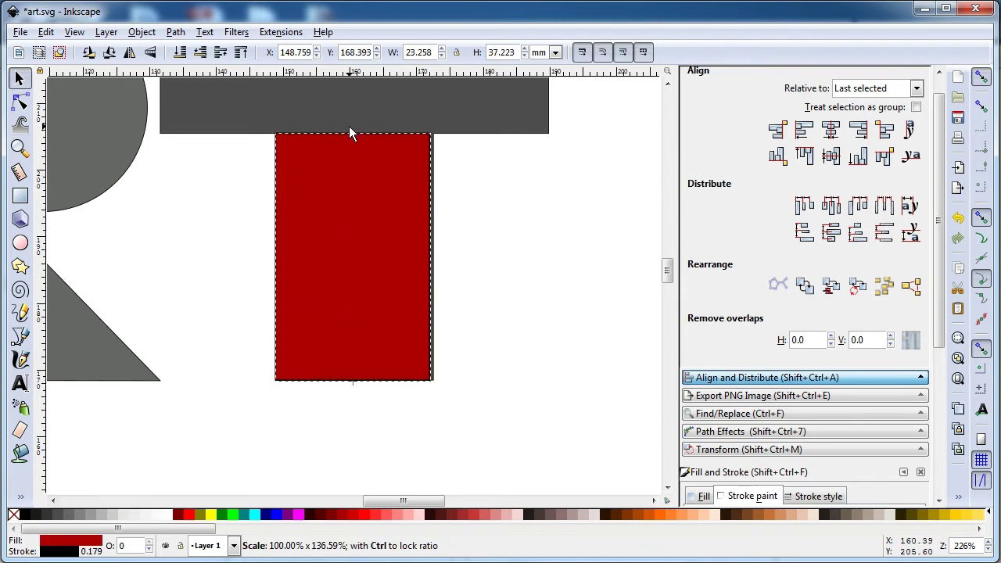
drag(434, 256, 356, 260)
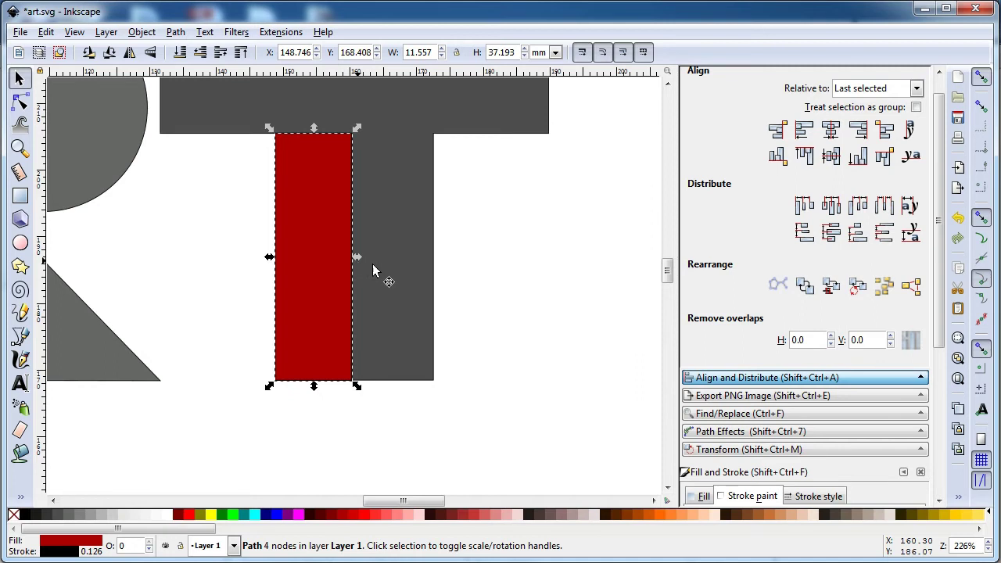
click(514, 364)
key(minus)
key(minus)
key(minus)
drag(427, 502, 374, 501)
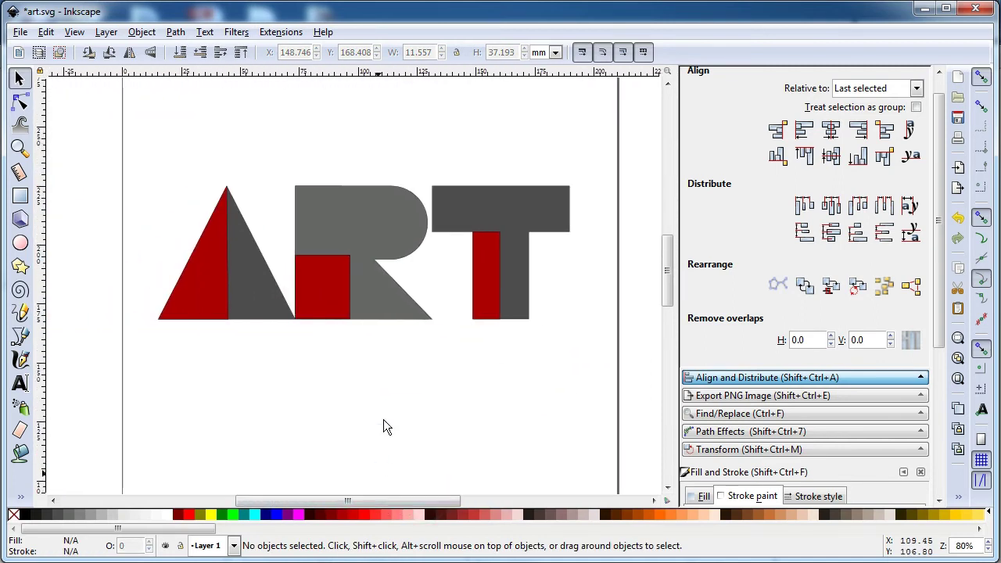
click(200, 294)
Remove the outline from the red triangle, R square and T strip, and save.
shift+click(319, 291)
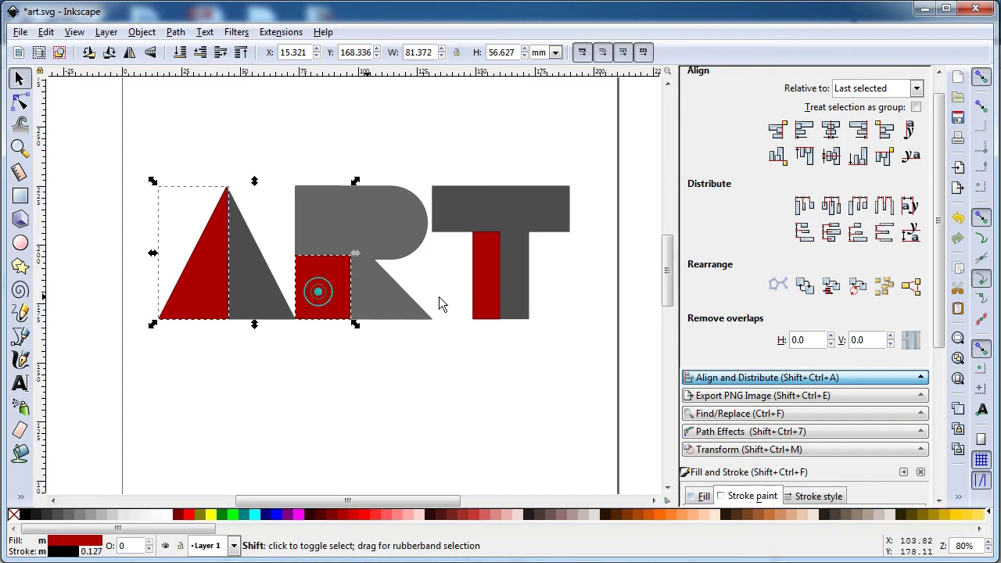
shift+click(485, 291)
drag(939, 222, 941, 376)
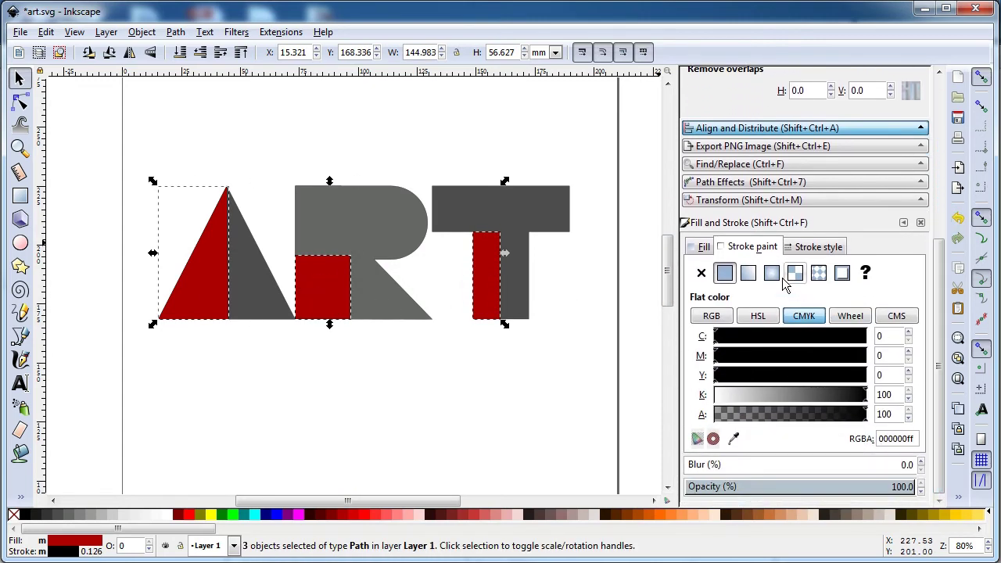
click(701, 272)
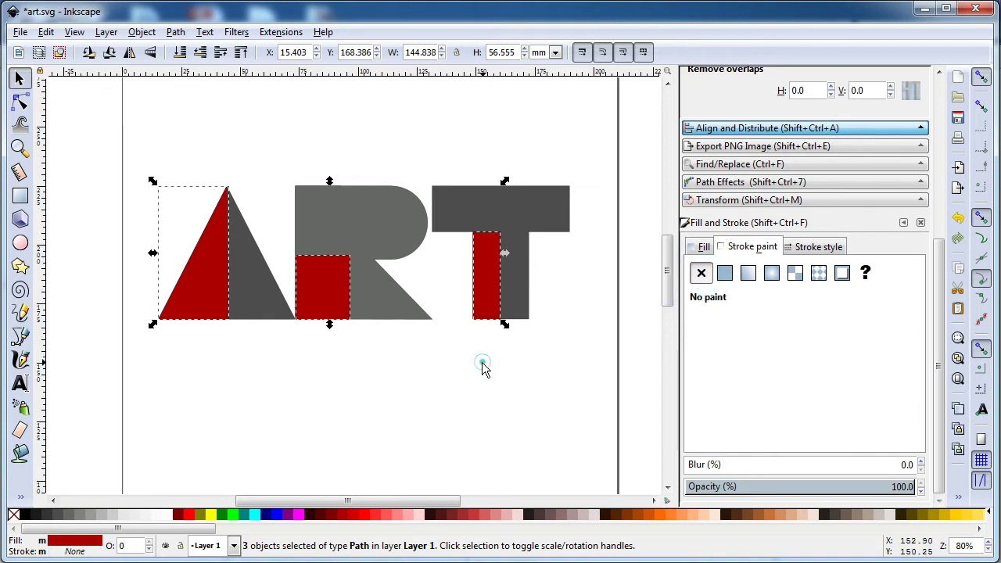
click(480, 363)
key(ctrl+s)
Select the gray A, R and T bodies, then deselect and save art.svg again.
click(259, 308)
shift+click(380, 226)
shift+click(509, 213)
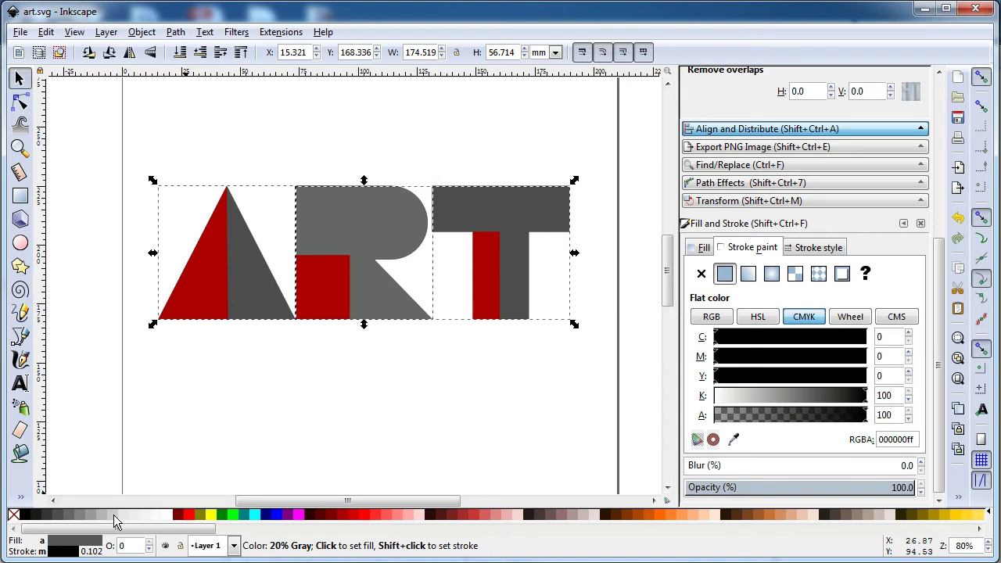
drag(114, 529, 188, 538)
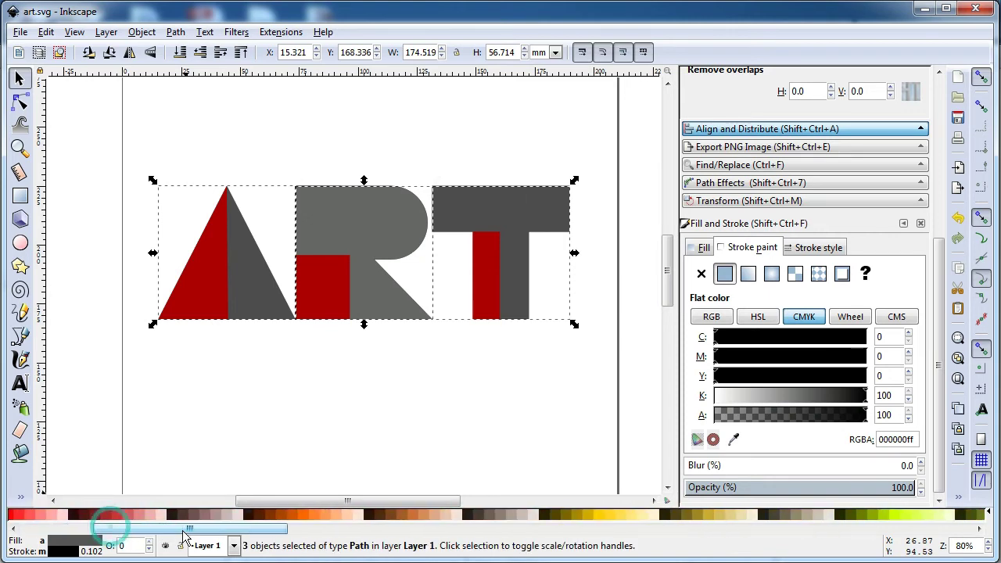
key(Escape)
key(ctrl+s)
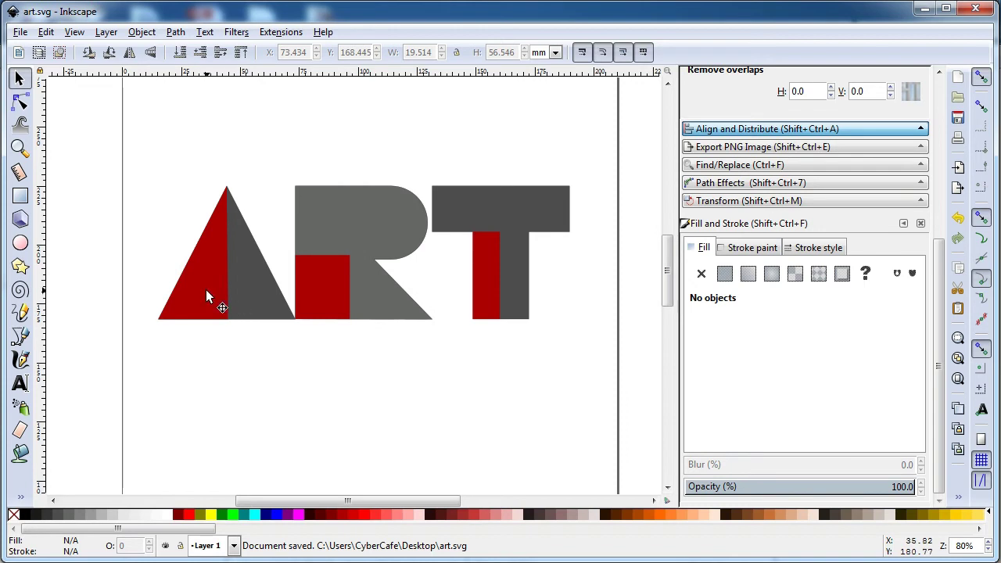
Recolour the A, R and T bodies pale gray-green #B7C8C4 with no outline.
click(269, 291)
shift+click(384, 214)
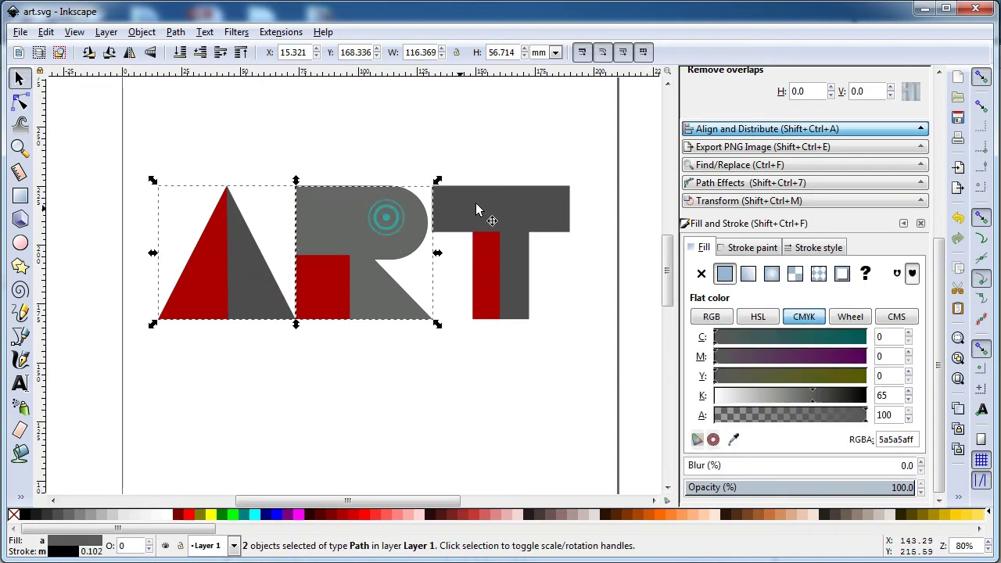
shift+click(478, 202)
mouse_move(187, 529)
mouse_down()
mouse_move(565, 536)
mouse_move(550, 552)
mouse_move(590, 553)
mouse_move(575, 554)
mouse_up()
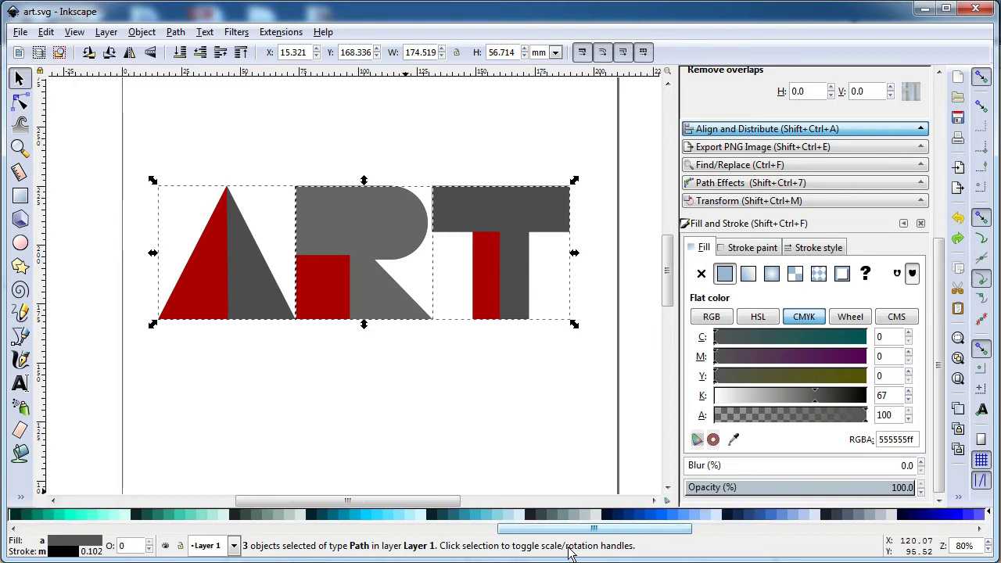
click(290, 517)
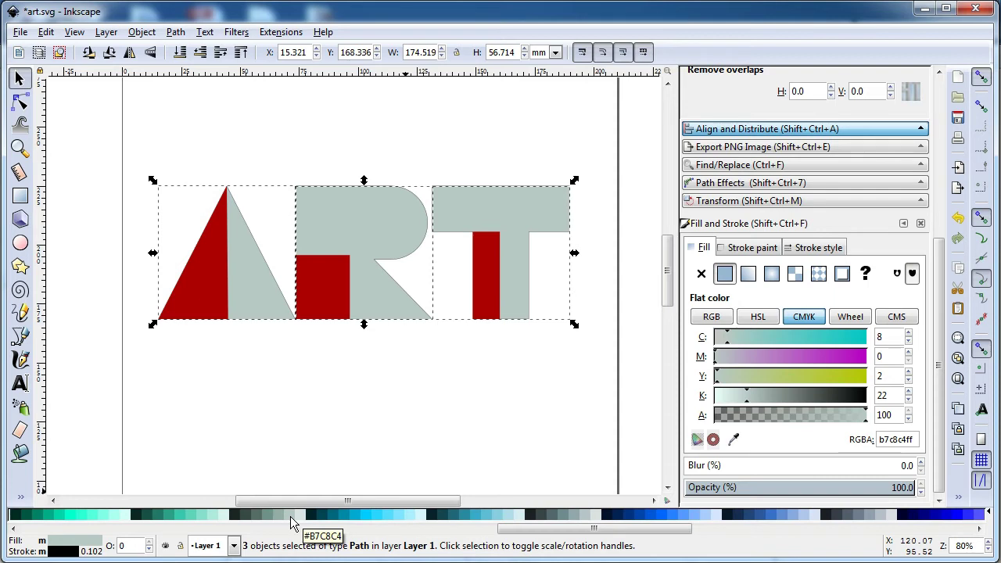
click(752, 249)
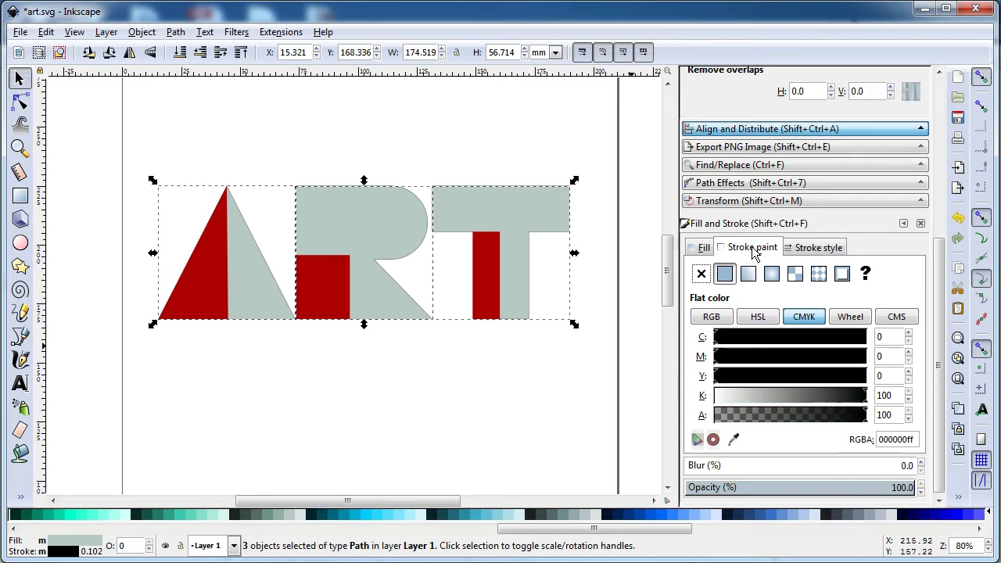
click(700, 272)
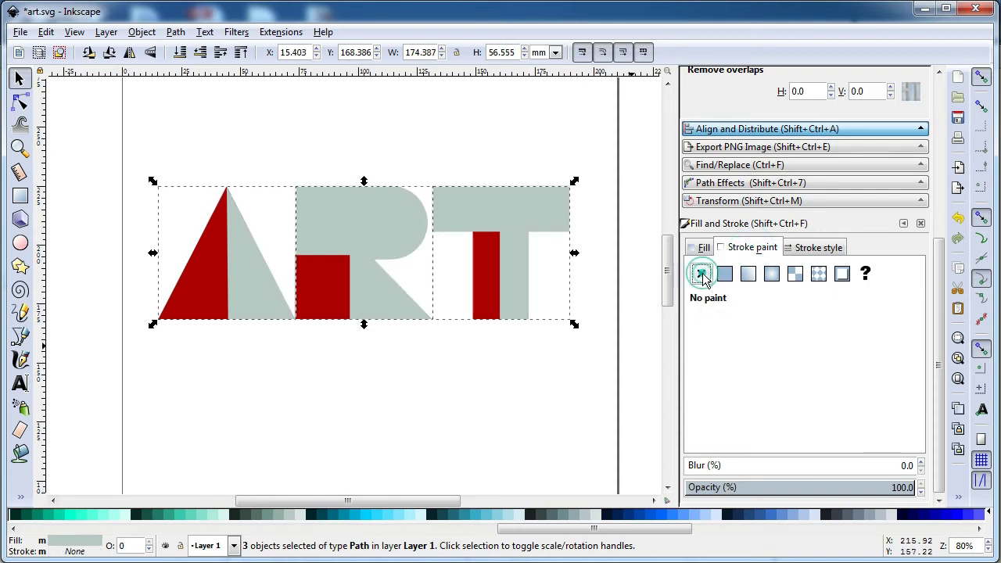
click(418, 400)
click(211, 297)
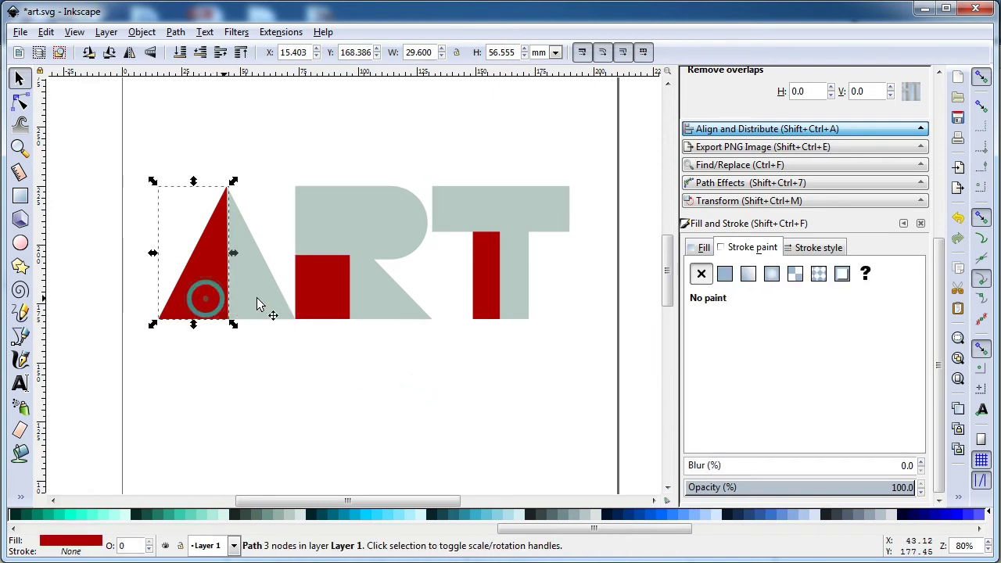
Turn the red triangle, R block and T strip dark gray-green, then save.
shift+click(320, 297)
shift+click(489, 285)
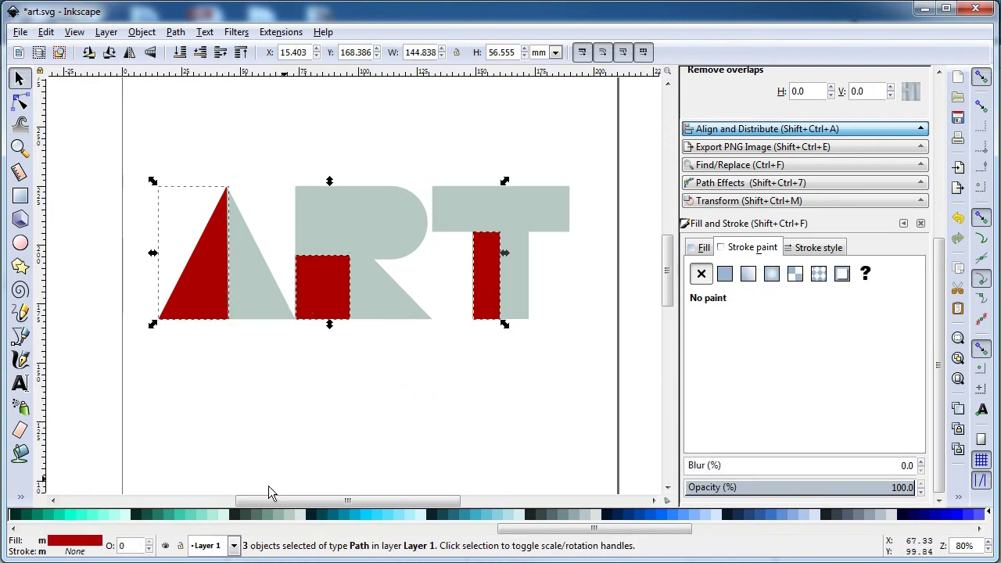
click(260, 515)
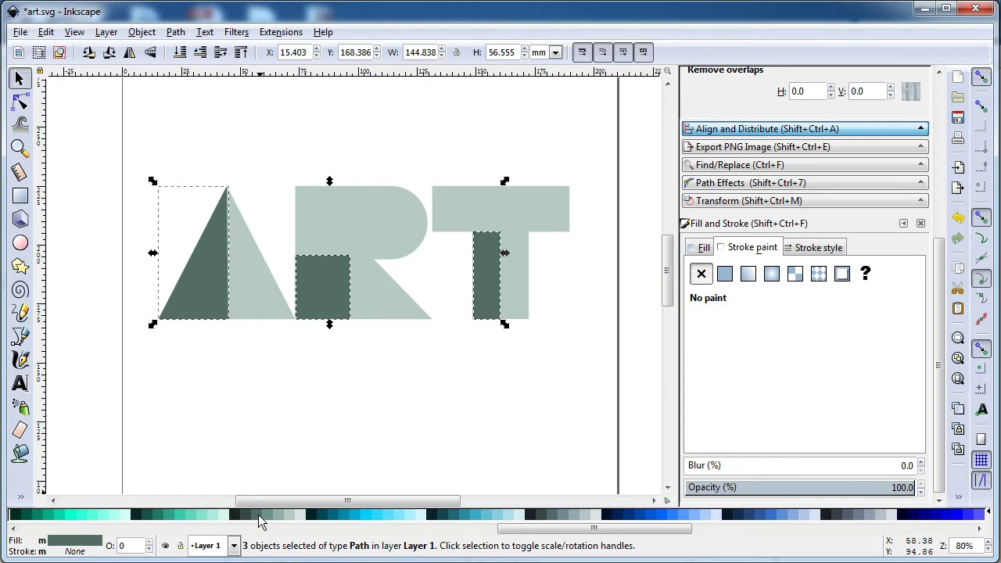
click(341, 404)
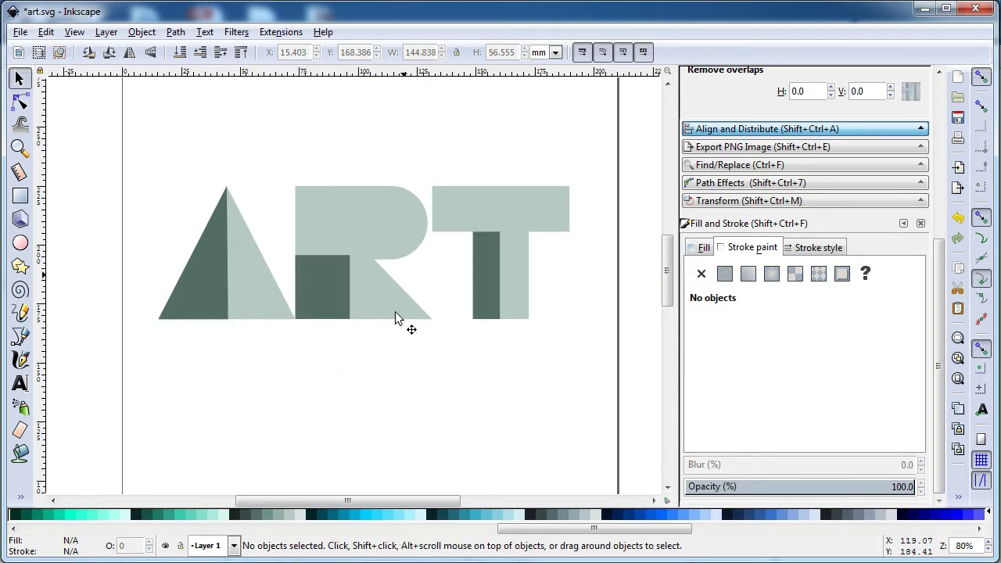
key(ctrl+s)
click(383, 366)
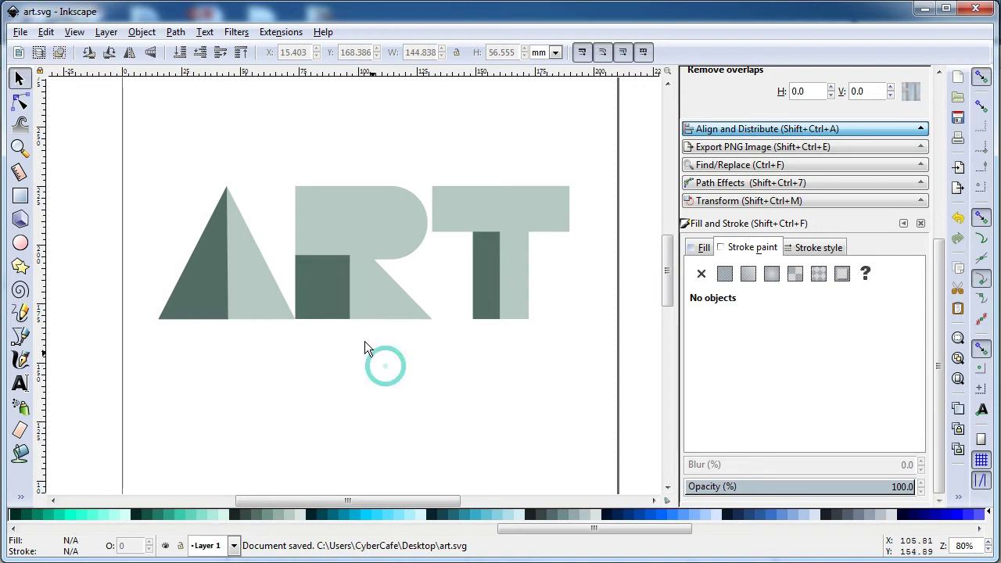
click(205, 285)
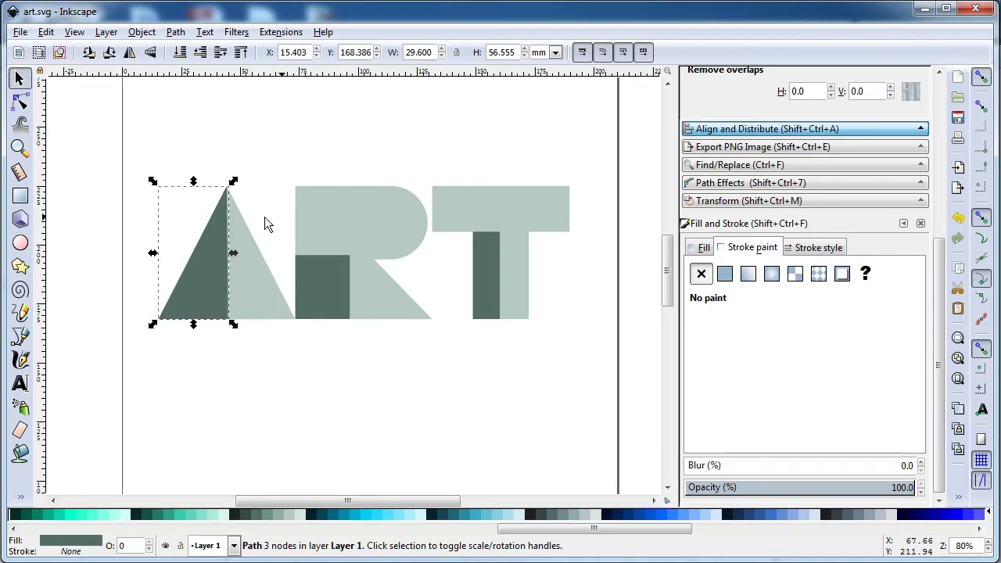
Give the pale A, R and T bodies linear gradient fills fading to transparent rightward.
shift+click(258, 287)
shift+click(395, 223)
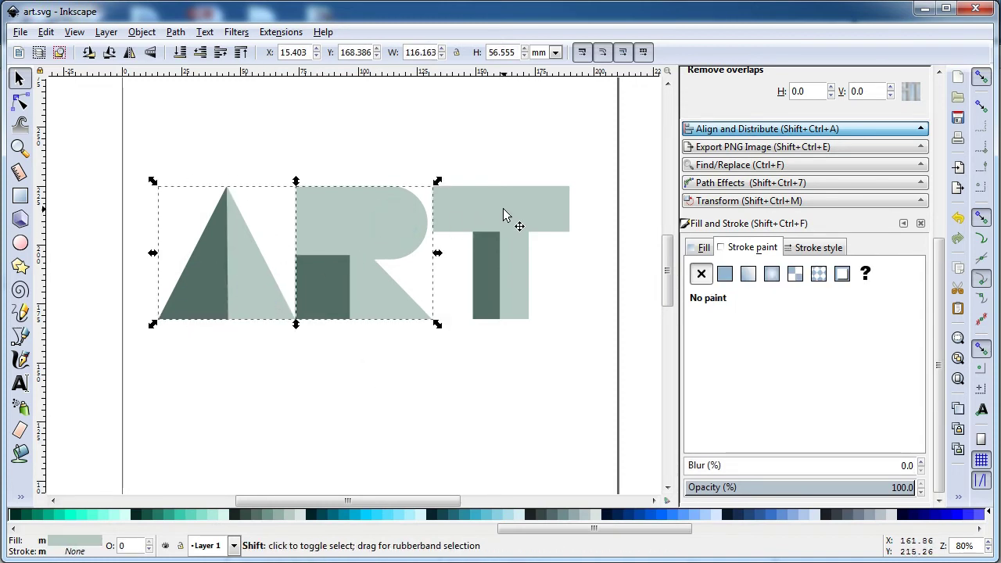
shift+click(506, 213)
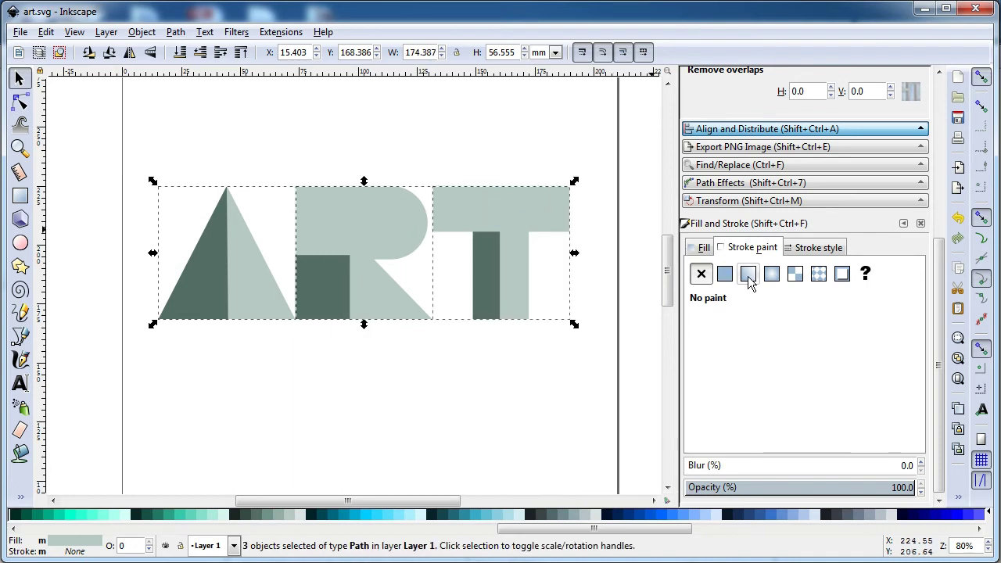
click(748, 276)
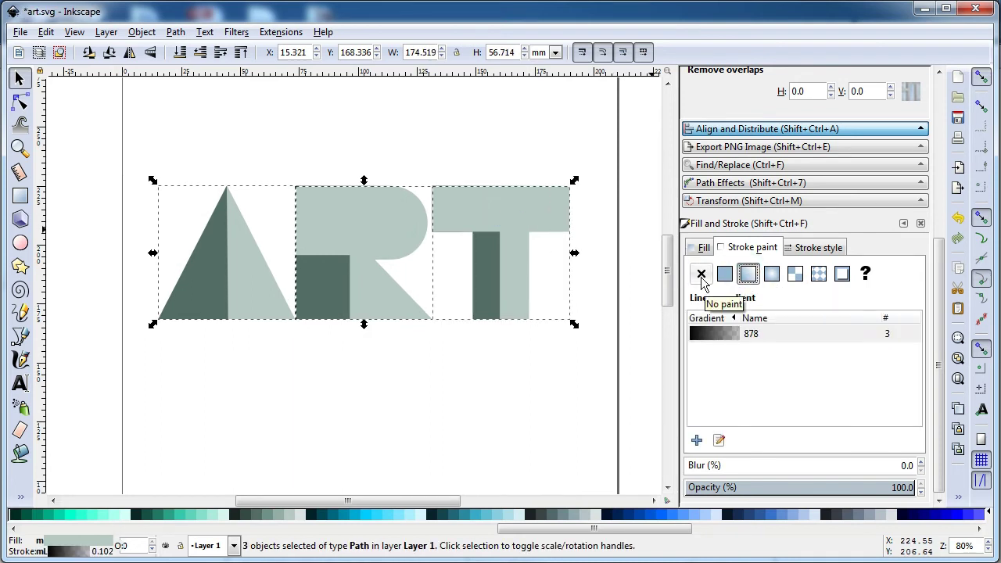
click(701, 274)
click(707, 250)
click(747, 276)
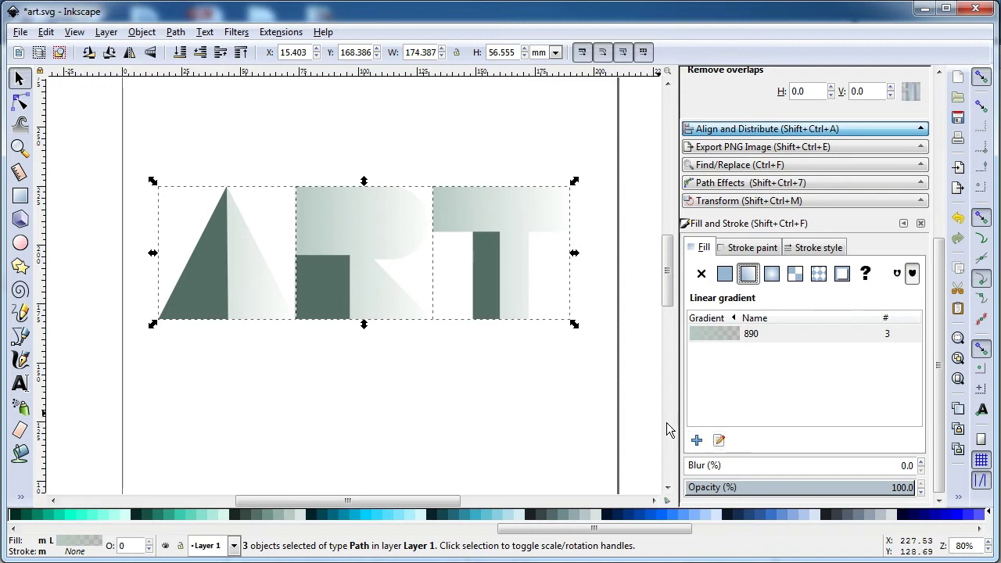
click(508, 427)
click(244, 302)
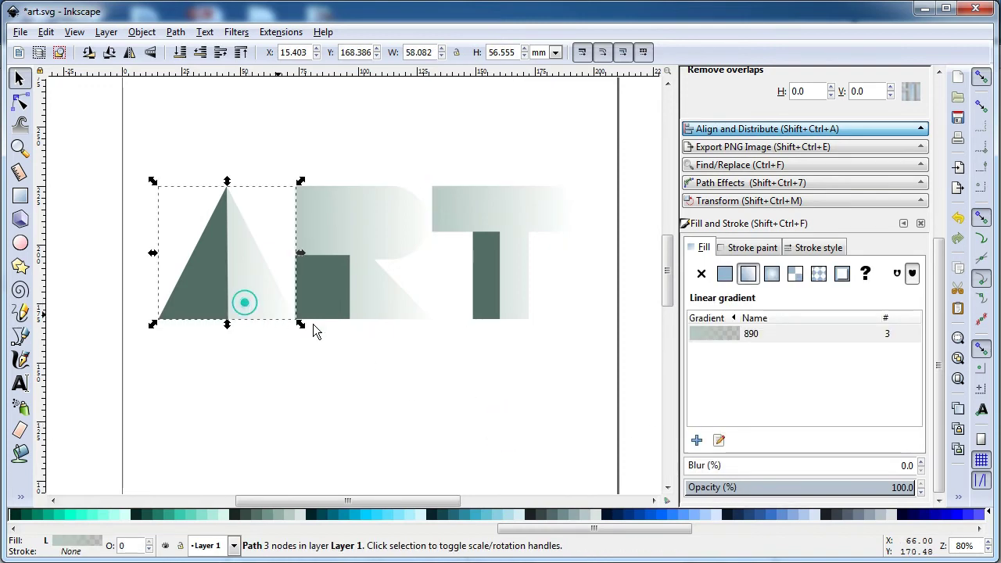
Make the A's gradient opaque, darken its end stop, and lighten its inward-moved start.
click(718, 440)
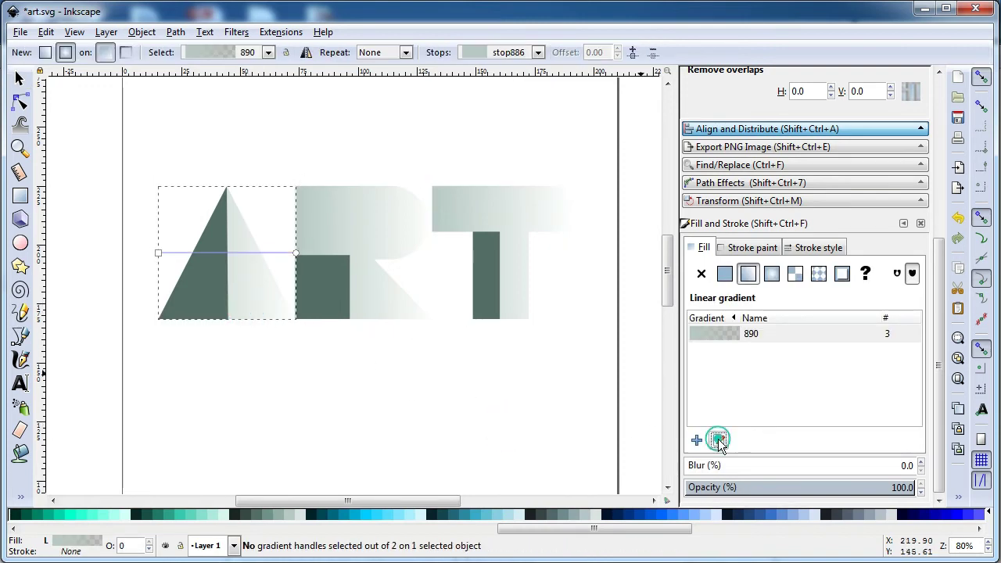
click(296, 254)
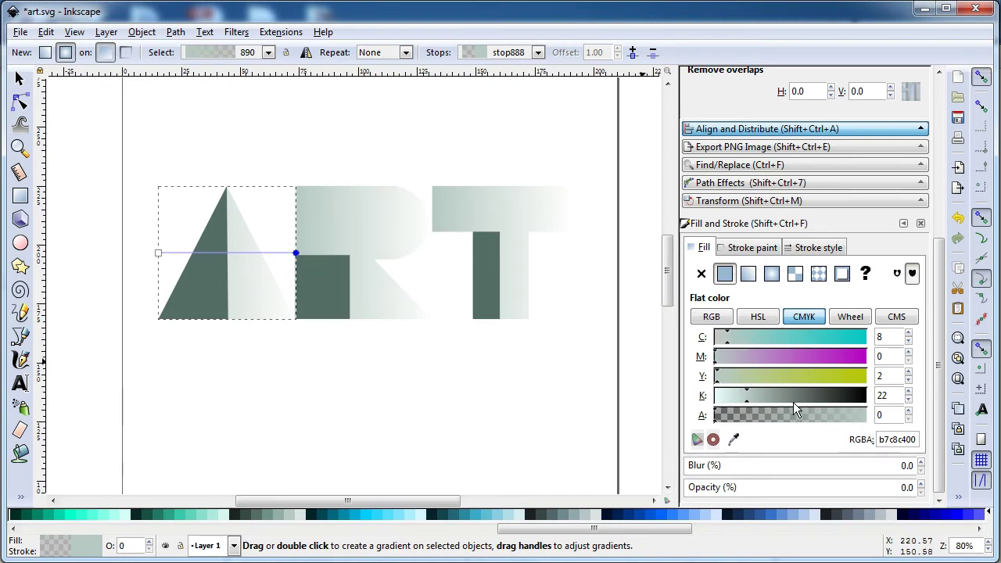
drag(692, 489, 928, 490)
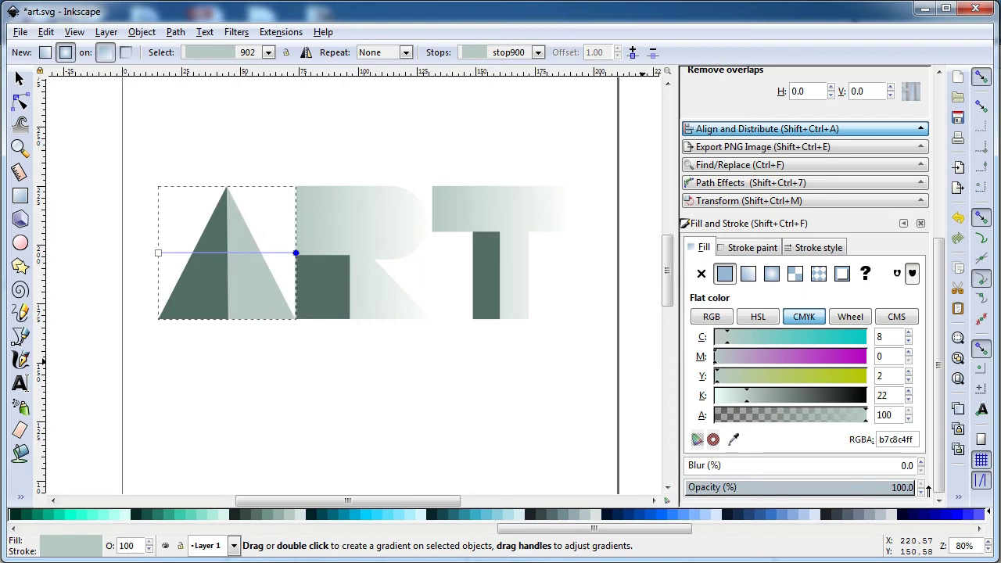
click(759, 397)
drag(157, 254, 236, 256)
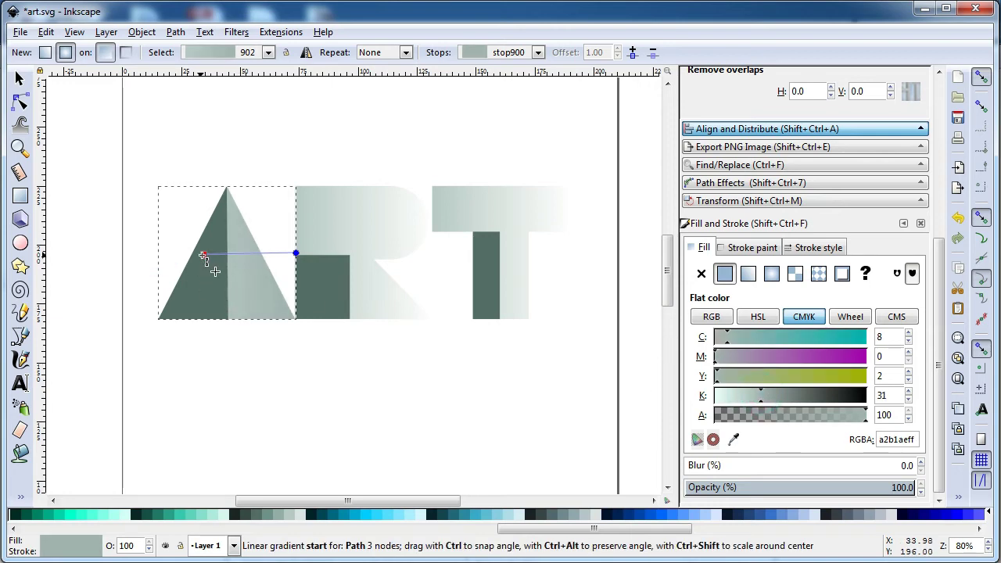
click(235, 257)
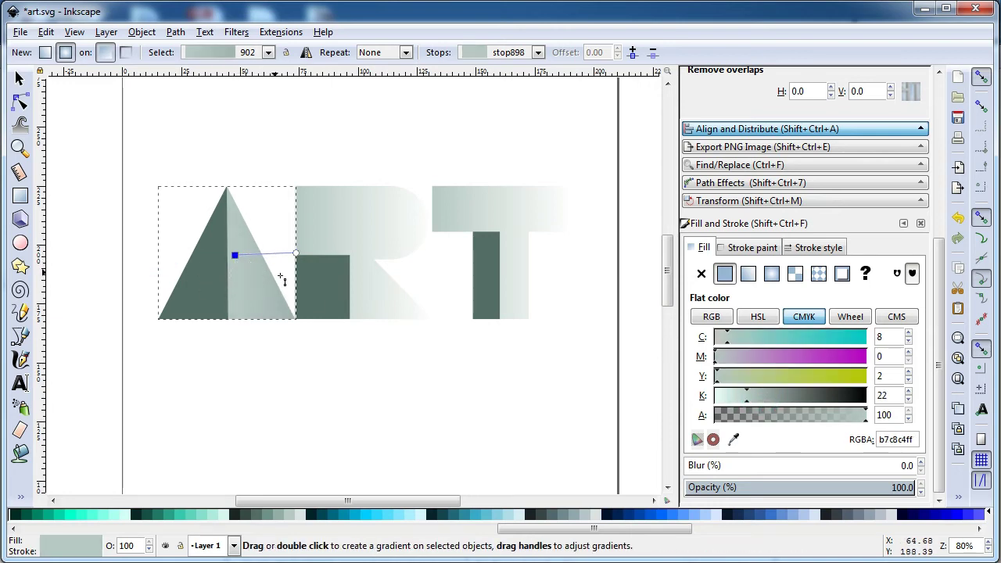
click(734, 396)
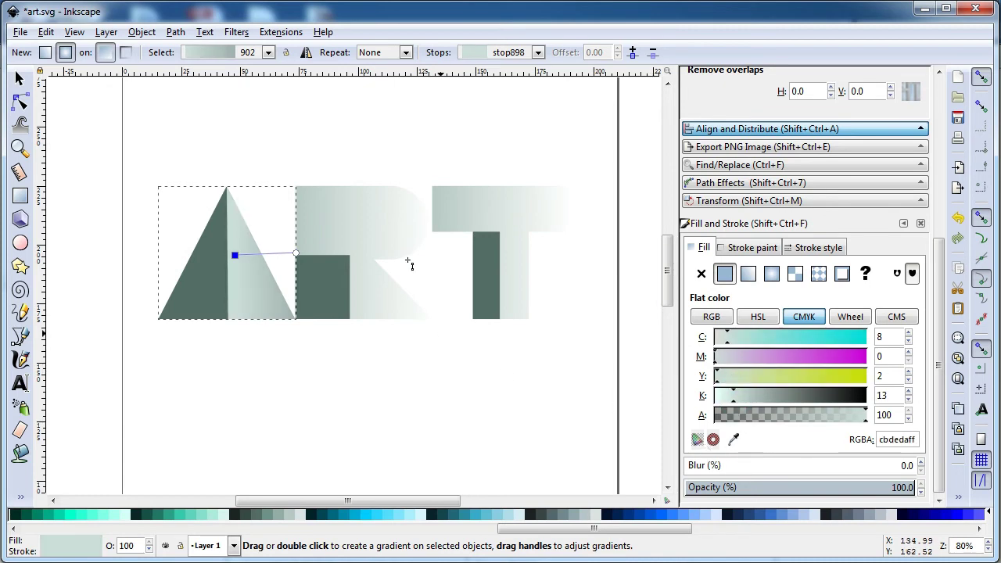
click(369, 212)
click(432, 252)
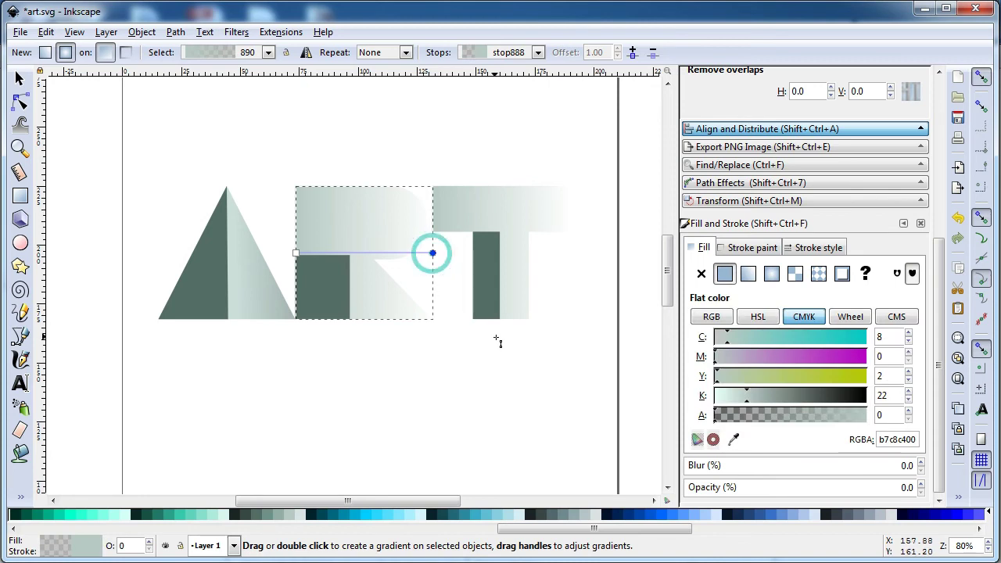
Make the R's gradient end opaque, nudge both handles, and lighten its start colour.
drag(702, 486, 921, 489)
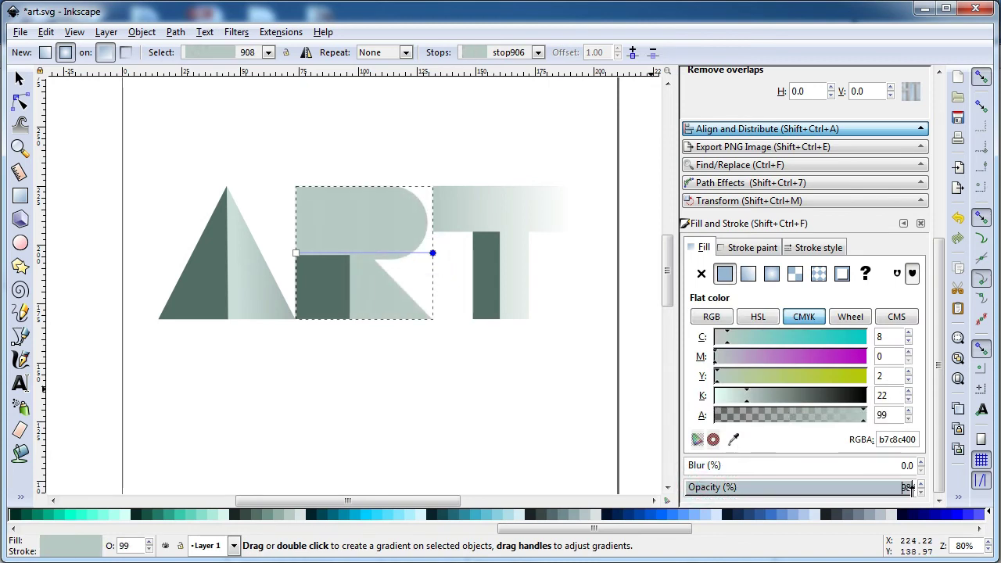
click(429, 253)
drag(426, 253, 415, 254)
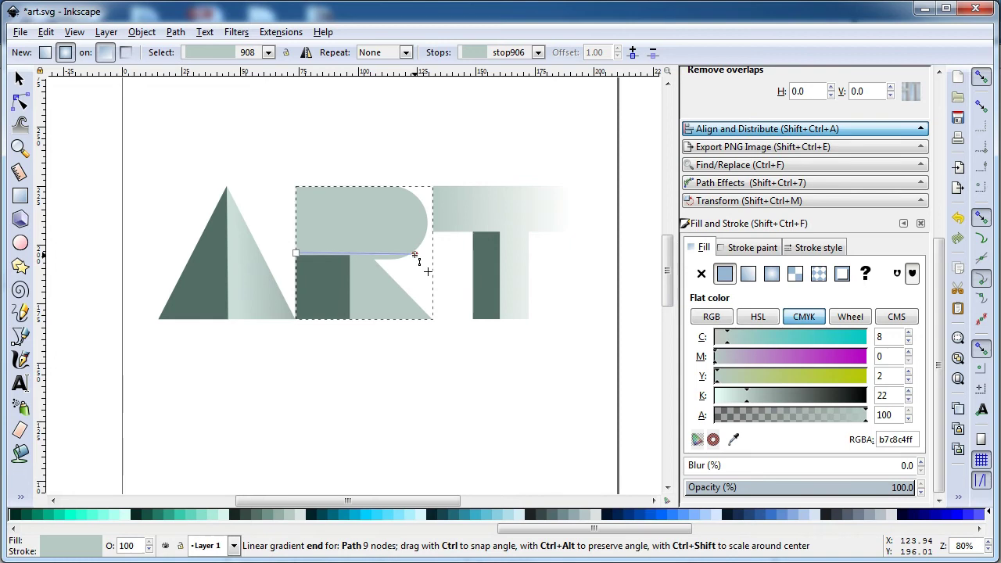
click(311, 254)
drag(311, 253, 316, 253)
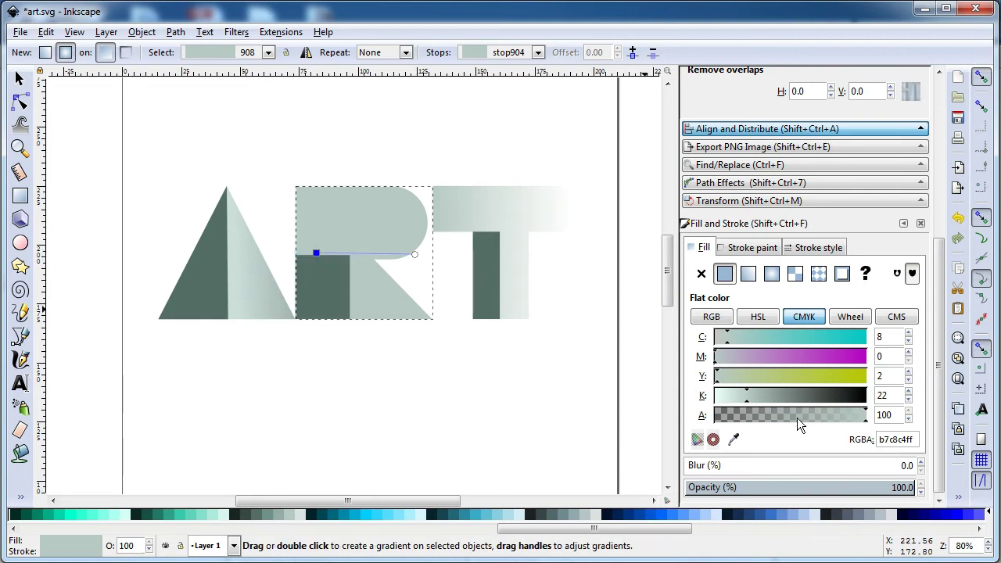
drag(741, 405, 732, 403)
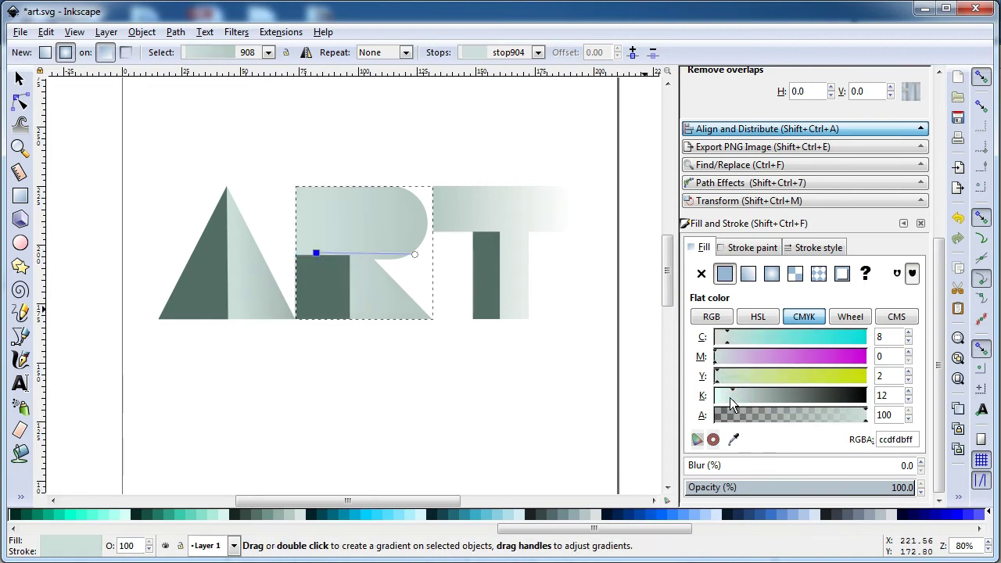
Make the T's gradient end opaque and darker, and move its start inward.
click(472, 211)
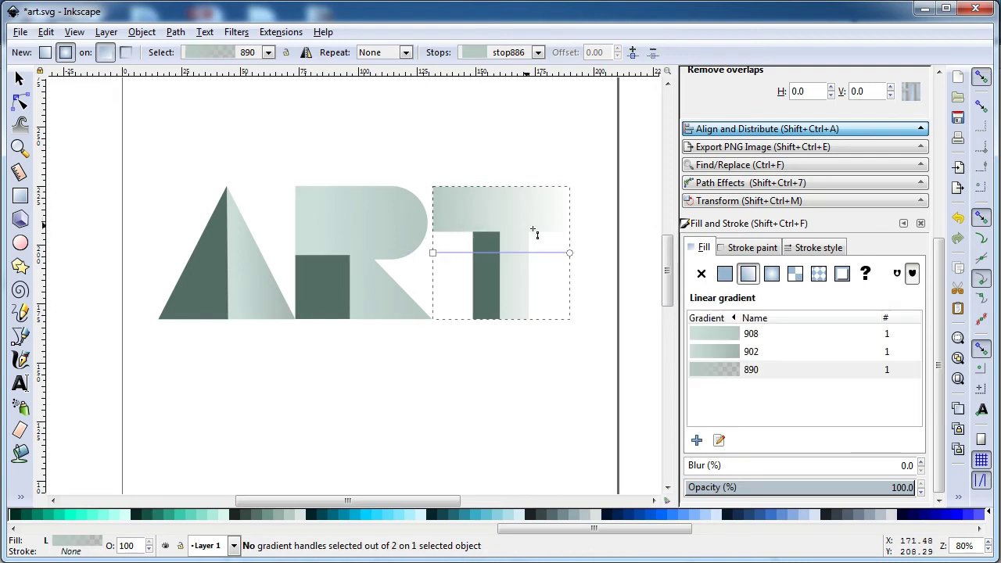
click(569, 253)
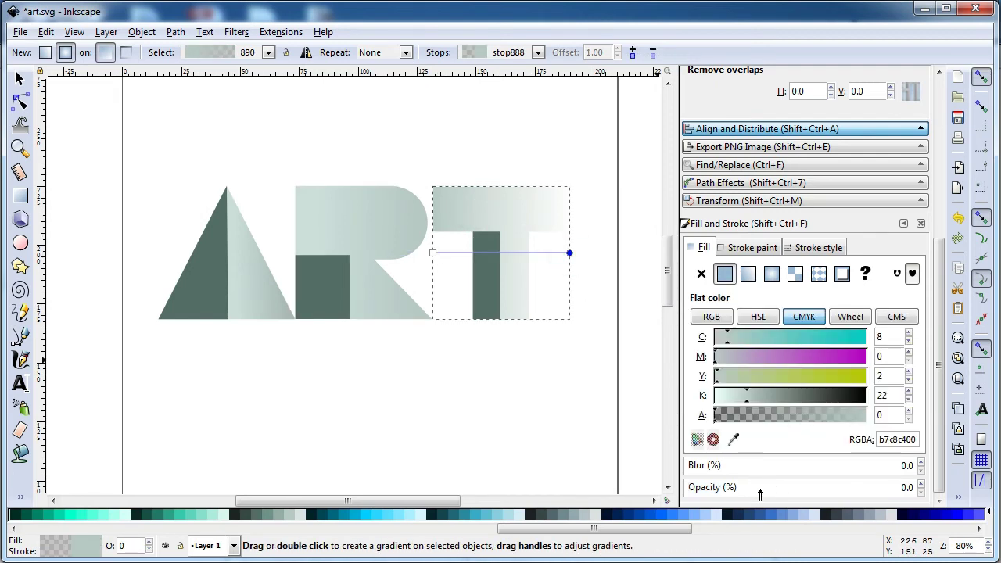
drag(764, 492, 915, 493)
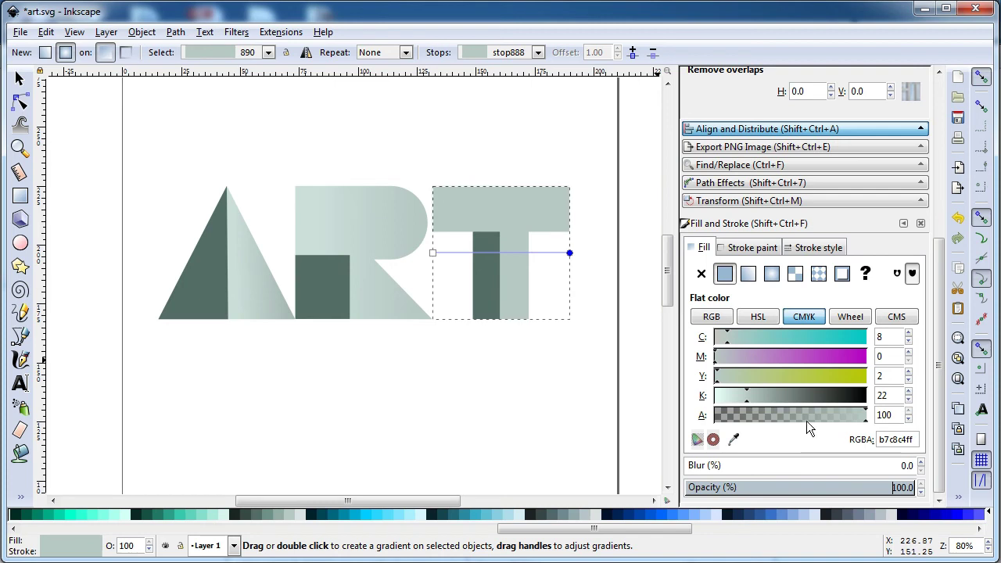
click(763, 398)
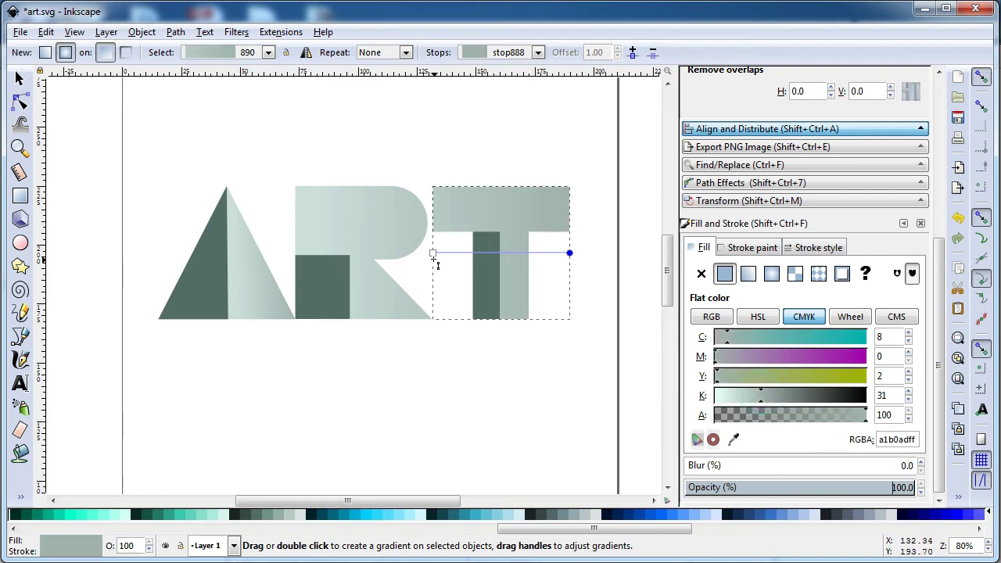
drag(432, 253, 476, 254)
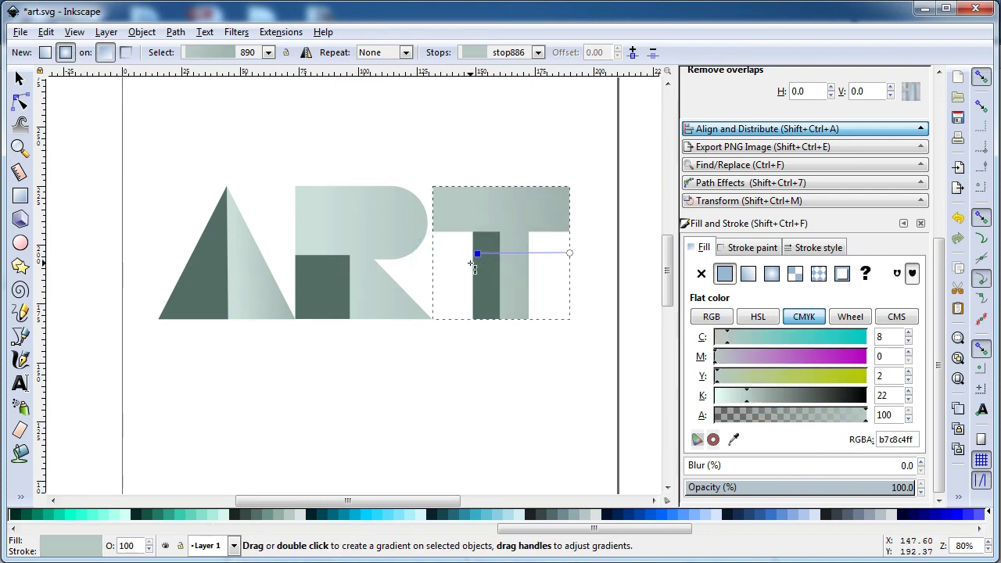
click(20, 78)
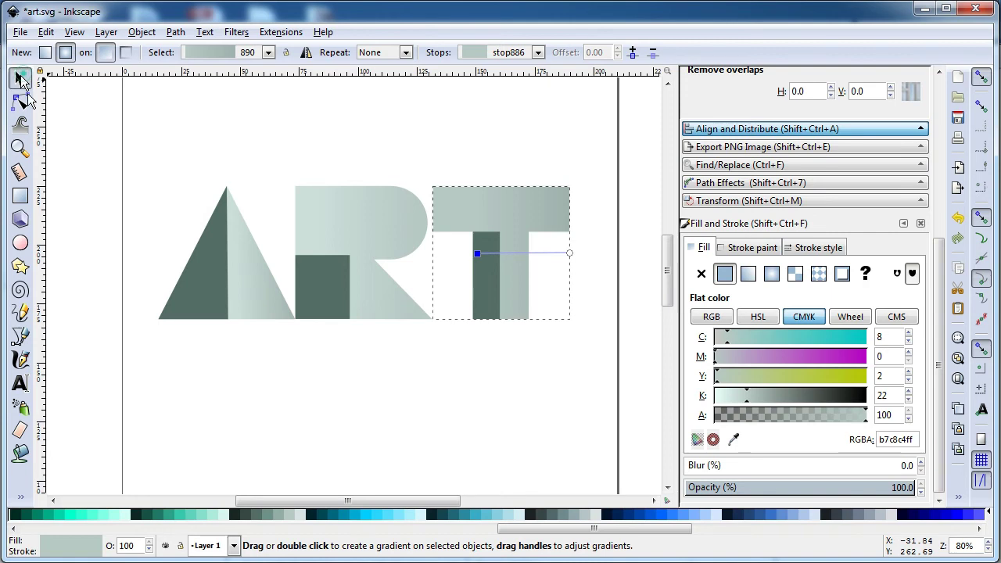
click(422, 406)
click(212, 301)
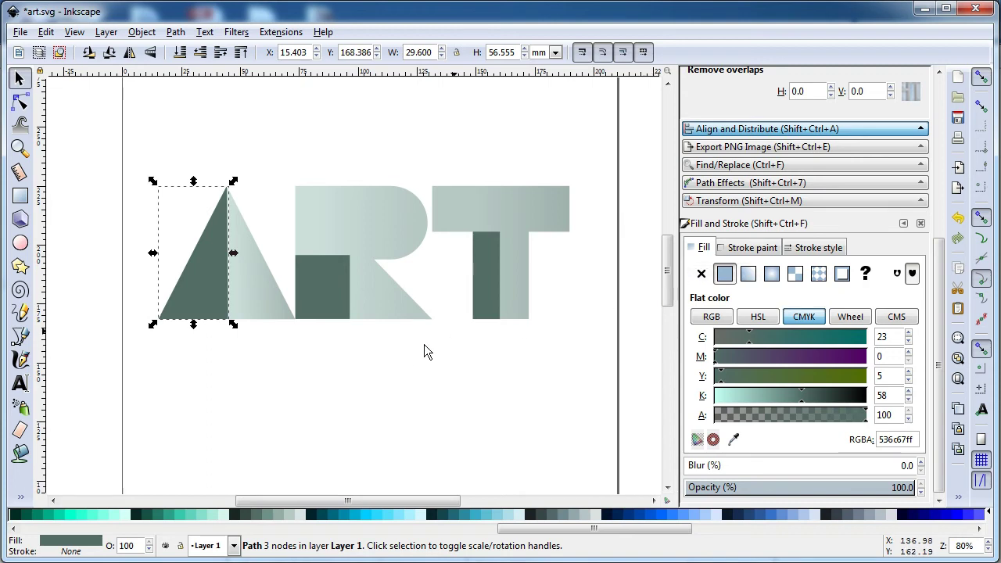
Darken the A's triangle, R's square and T's stem to CMYK K 80 (#273331), then reselect the A's triangle.
shift+click(334, 295)
shift+click(480, 296)
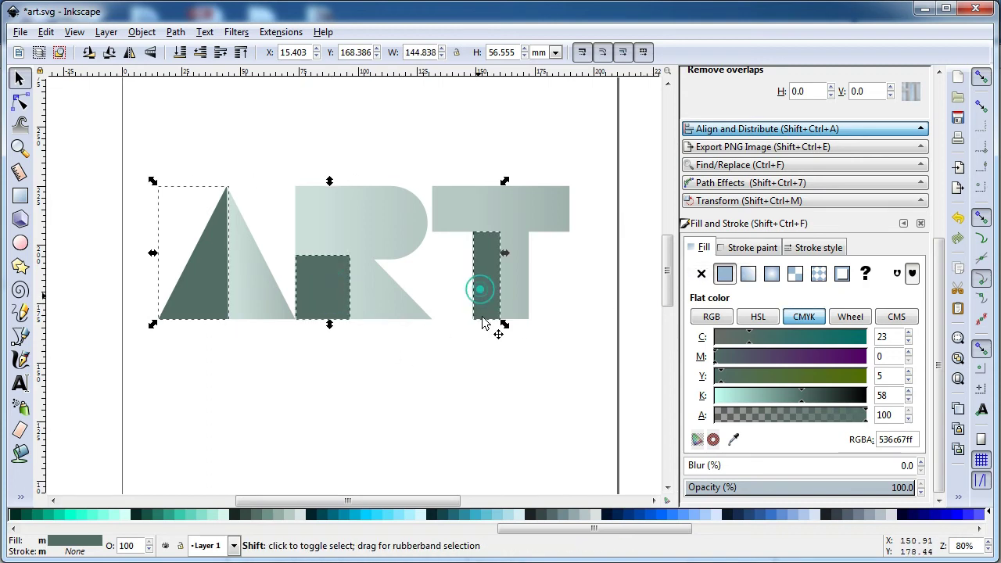
click(825, 401)
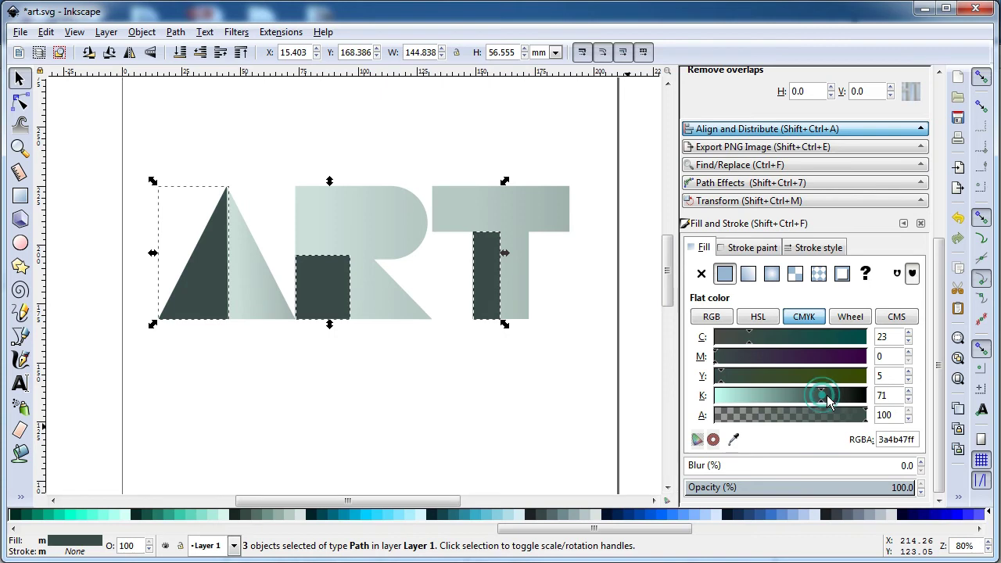
click(835, 396)
click(419, 401)
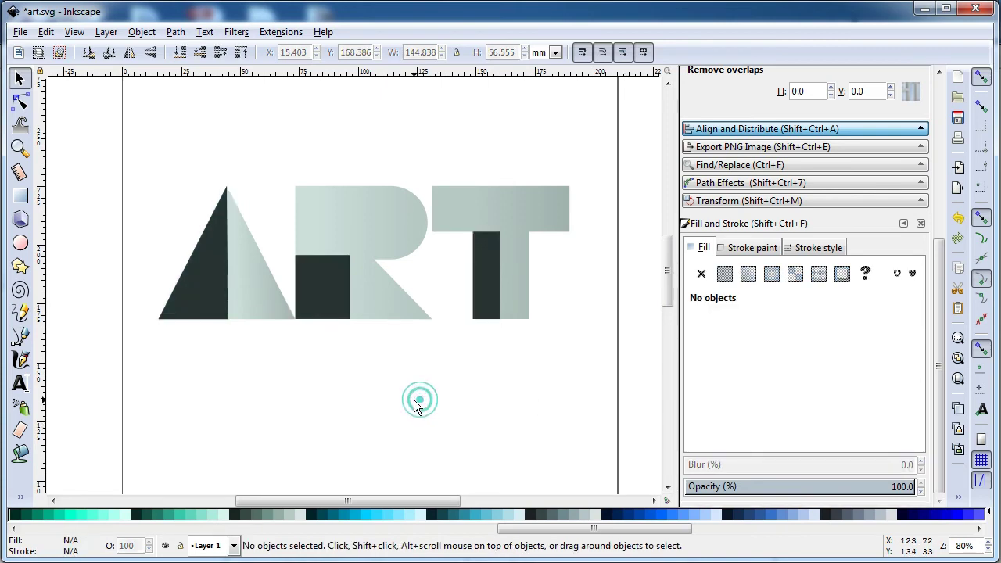
click(206, 296)
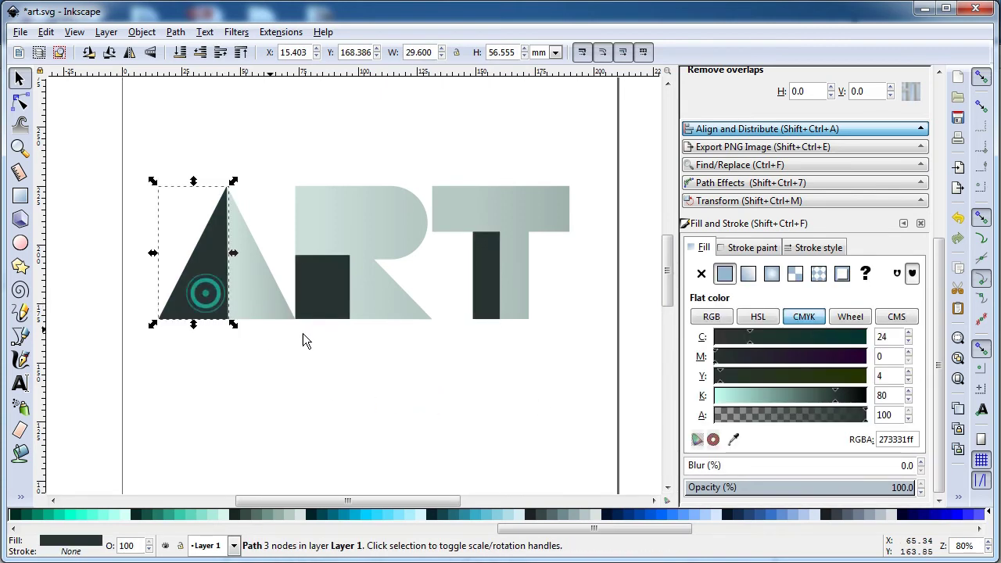
Give the A's left triangle a linear gradient, #273331 at the base fading to transparent upward.
click(748, 273)
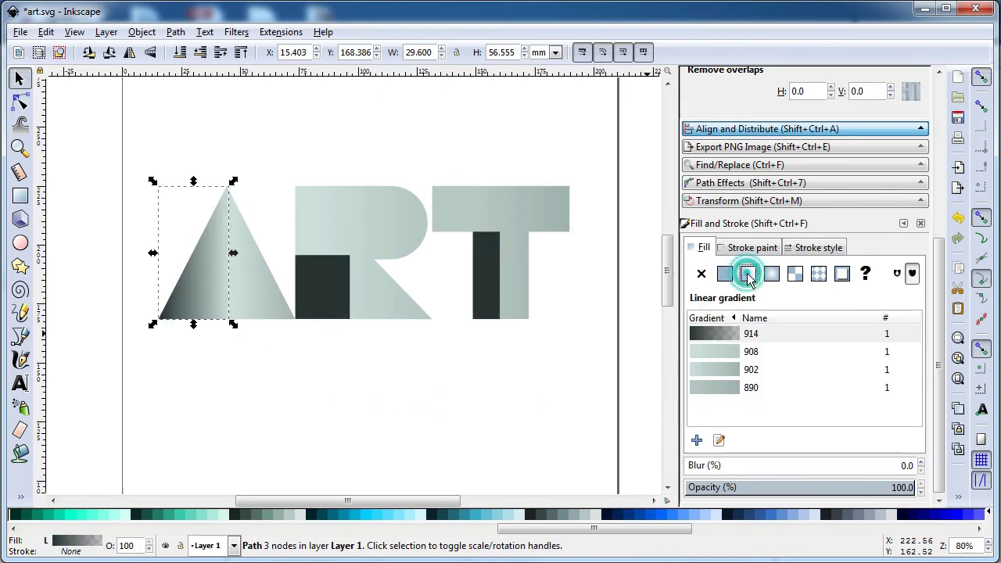
click(719, 441)
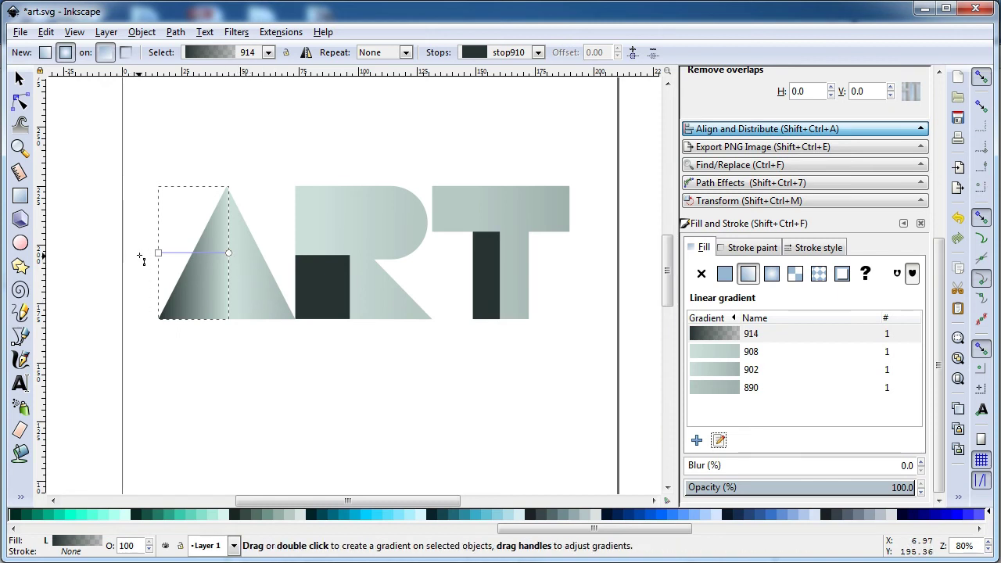
drag(158, 254, 229, 317)
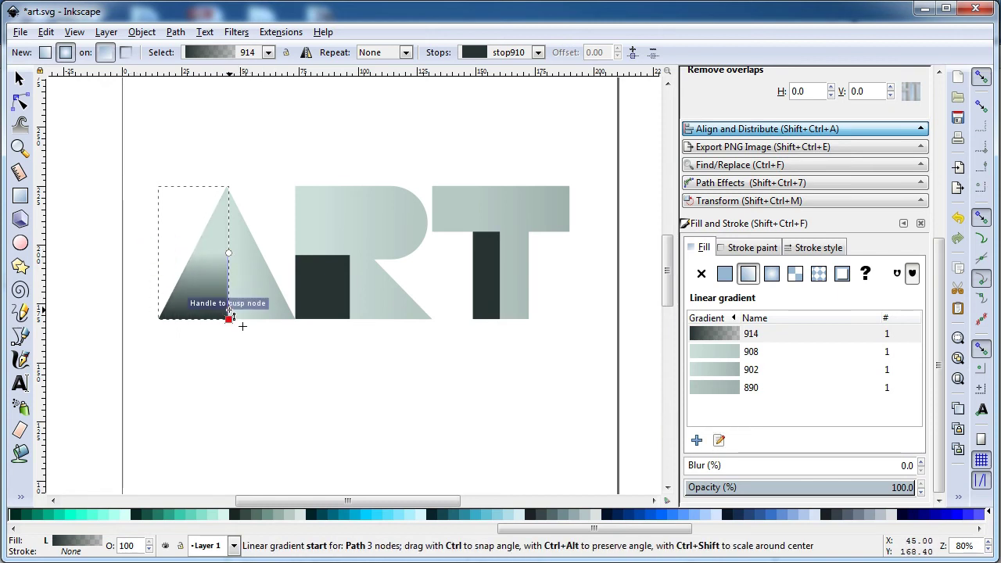
click(229, 316)
mouse_move(228, 253)
mouse_down()
mouse_move(207, 258)
mouse_move(195, 245)
mouse_up()
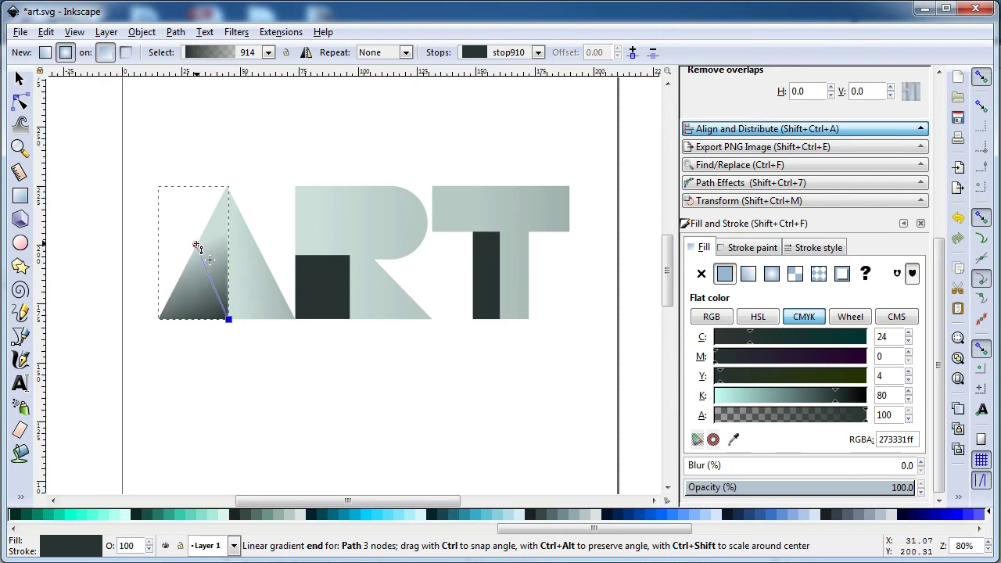
drag(196, 245, 199, 255)
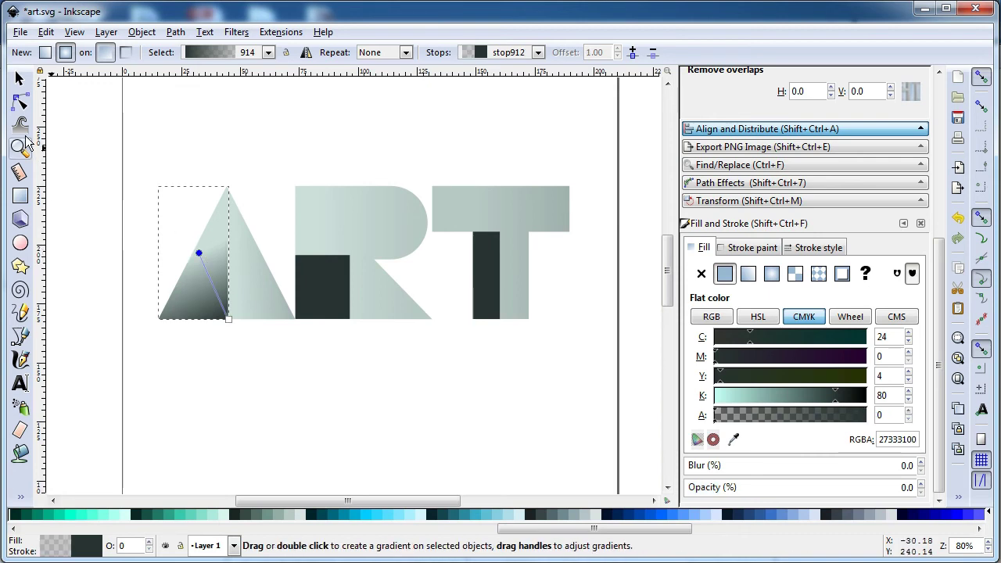
click(20, 78)
click(227, 140)
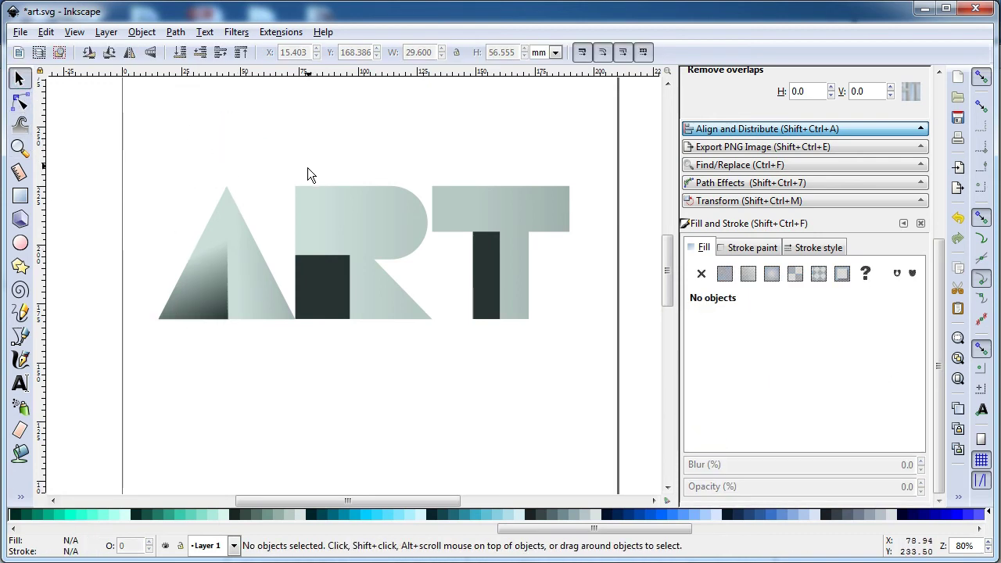
Give the R's dark square a diagonal linear gradient, dark lower right, transparent toward upper left.
click(332, 293)
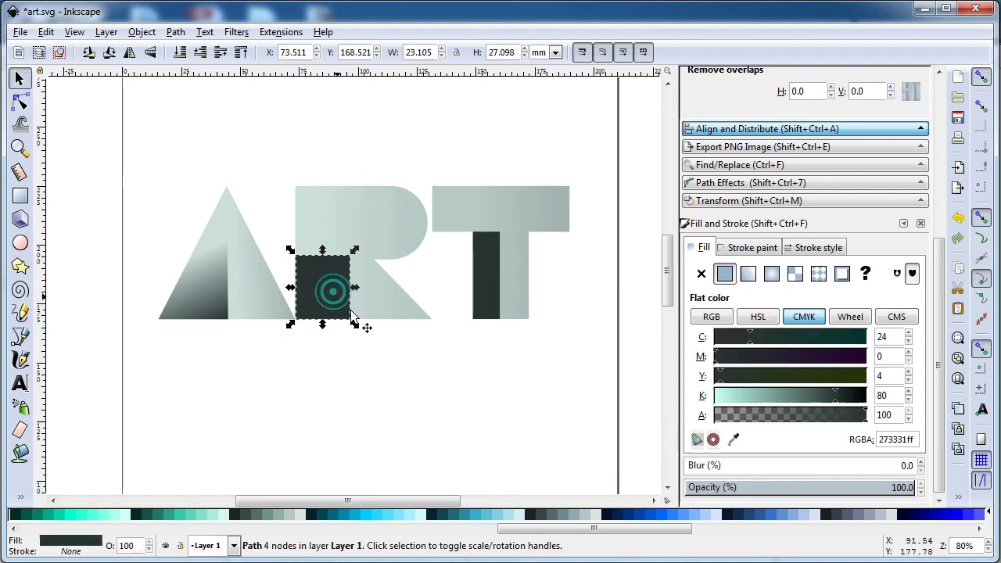
click(748, 273)
click(719, 440)
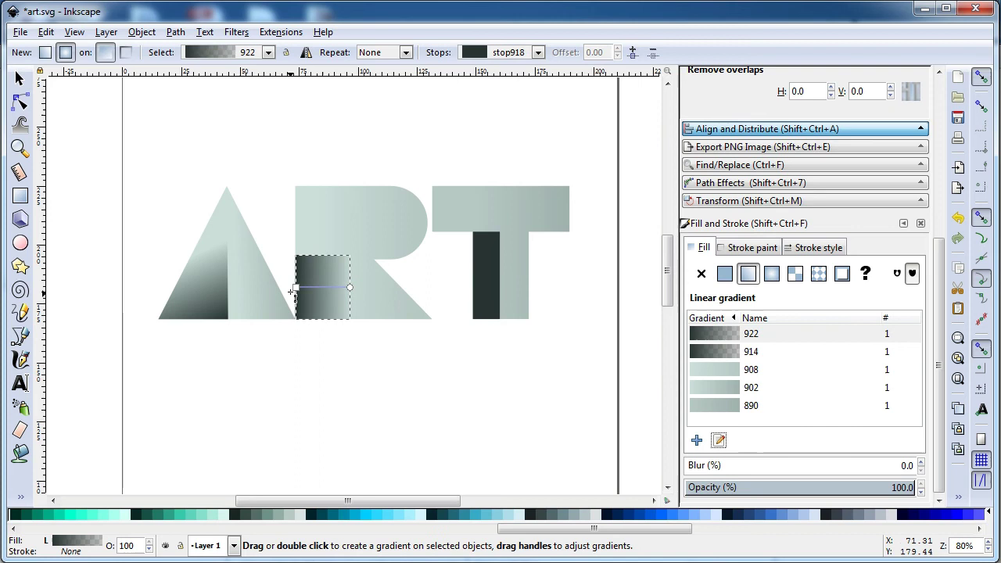
drag(297, 295, 350, 318)
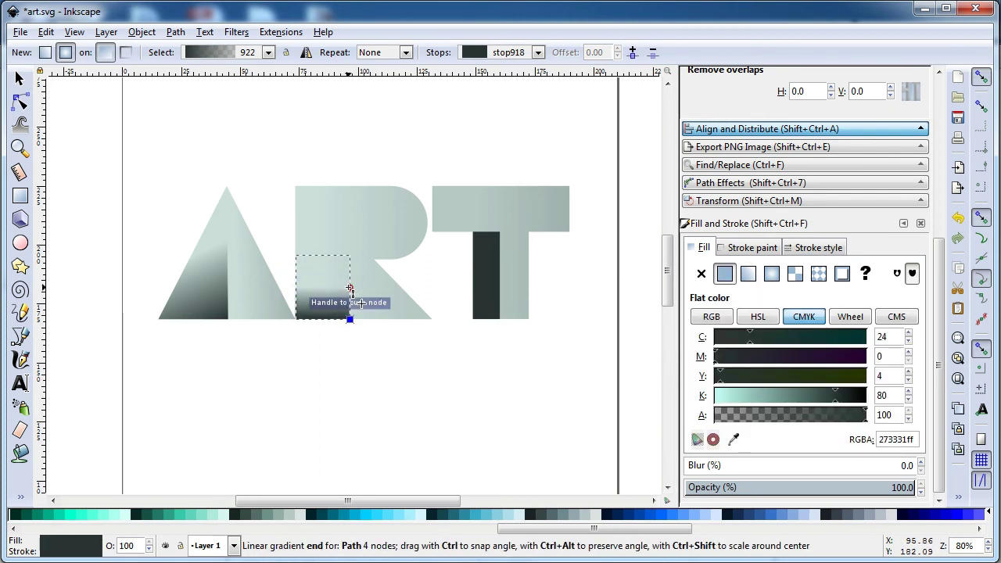
drag(297, 295, 325, 290)
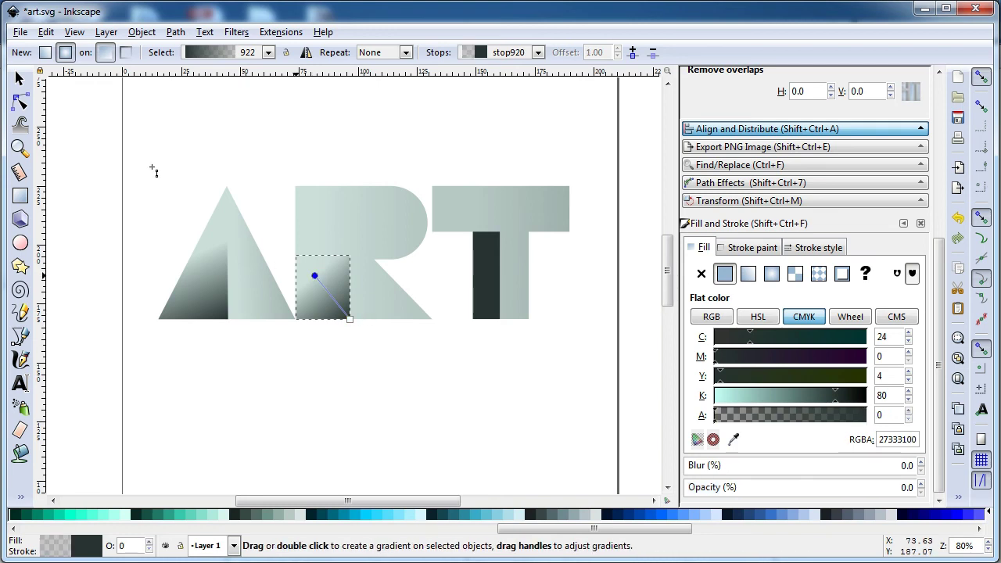
click(19, 78)
click(363, 369)
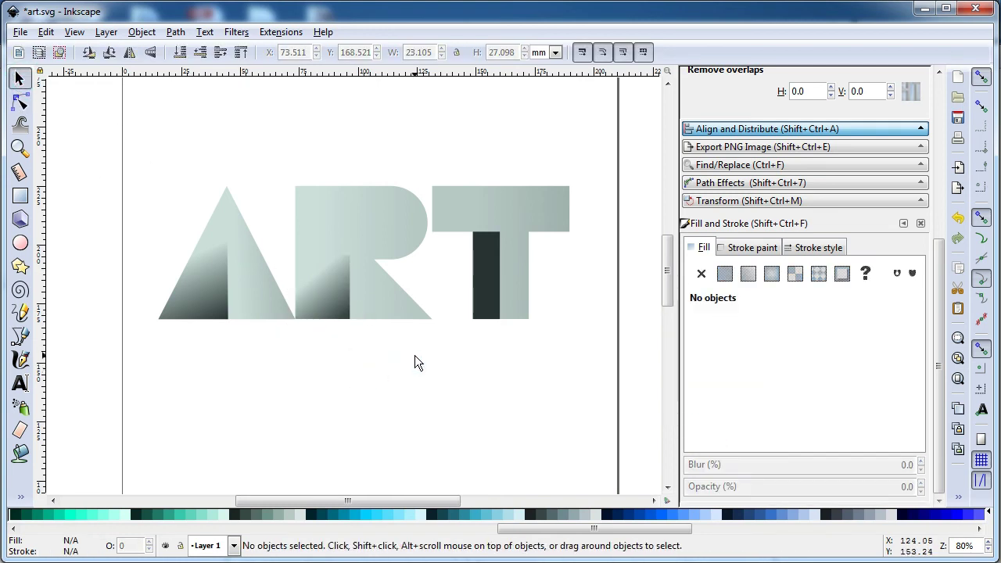
Apply a linear gradient to the T's stem, starting dark at its top corner.
click(492, 291)
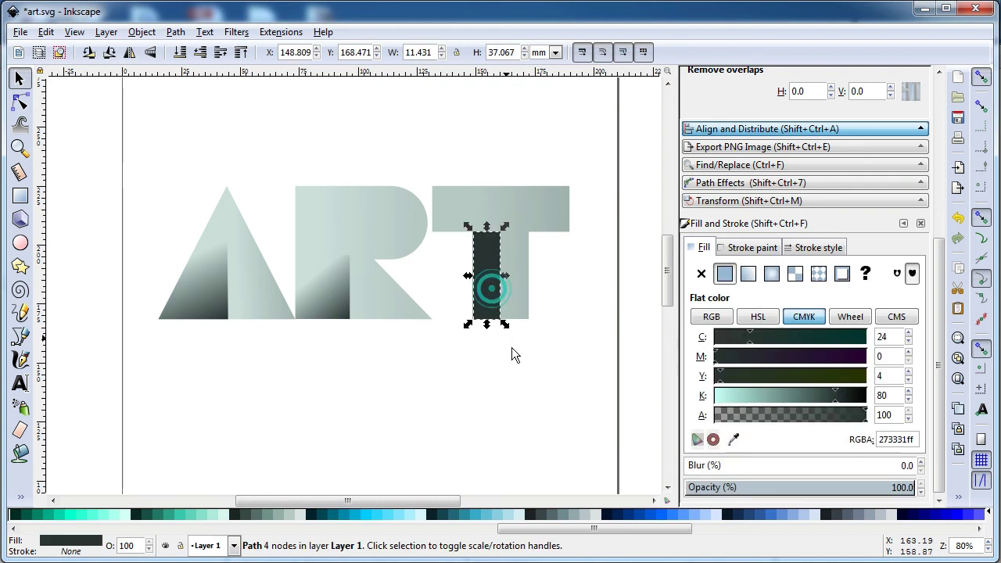
click(749, 274)
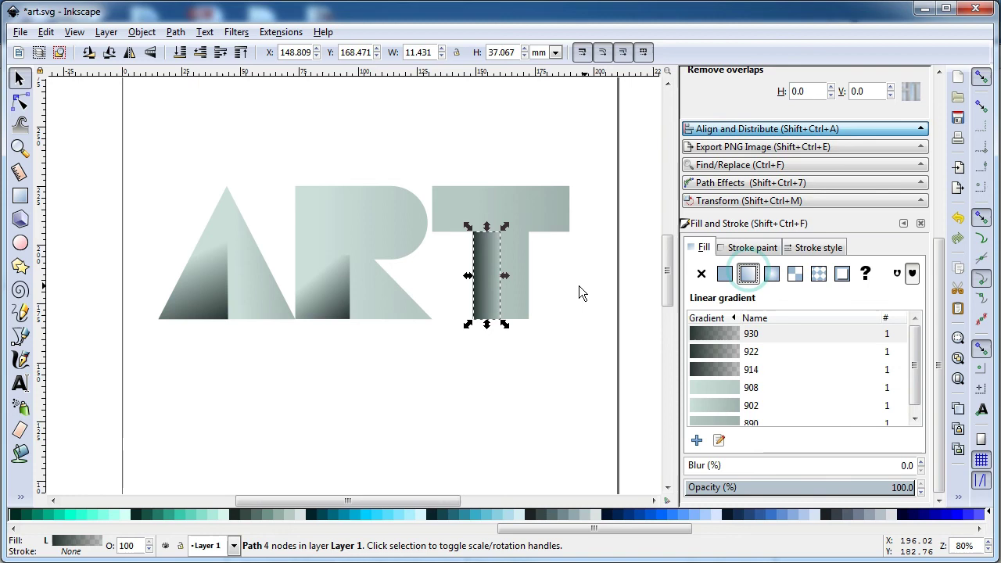
click(719, 441)
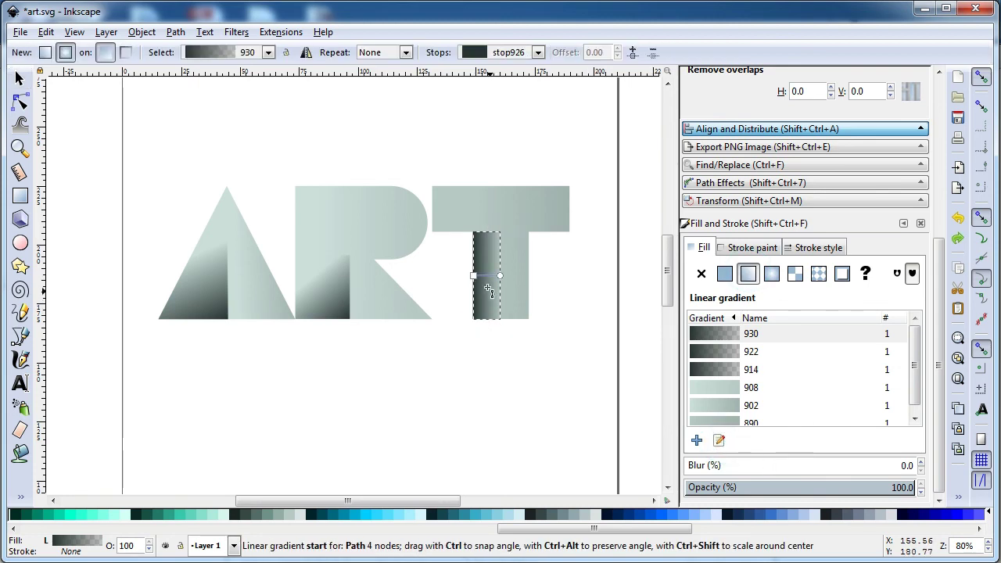
mouse_move(474, 276)
mouse_down()
mouse_move(511, 226)
mouse_move(500, 231)
mouse_up()
mouse_move(500, 275)
mouse_down()
mouse_move(466, 302)
mouse_move(477, 286)
mouse_up()
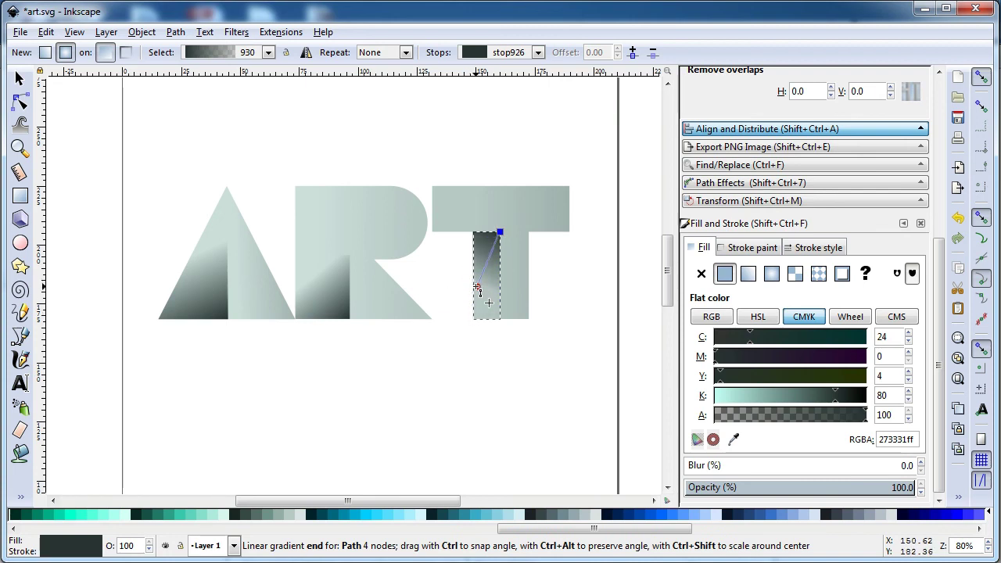
drag(497, 233, 508, 214)
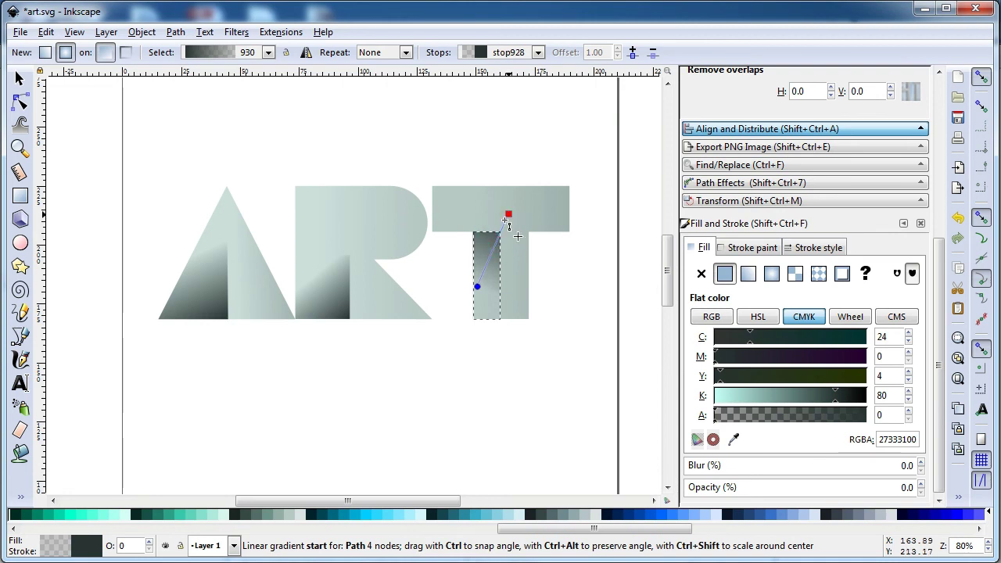
Refine the stem's gradient to fade transparent toward the lower left, then deselect.
click(477, 287)
drag(477, 286, 465, 304)
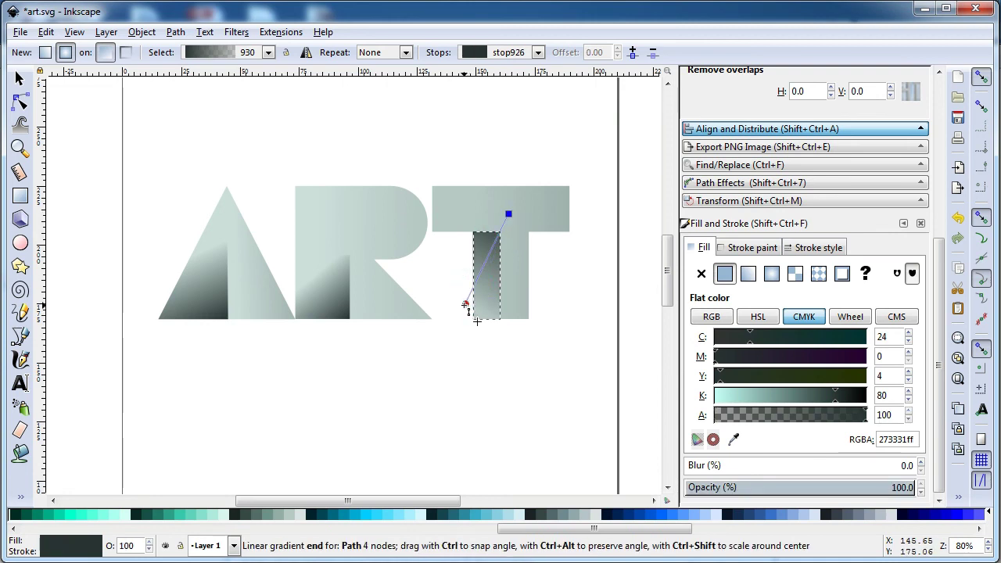
click(465, 304)
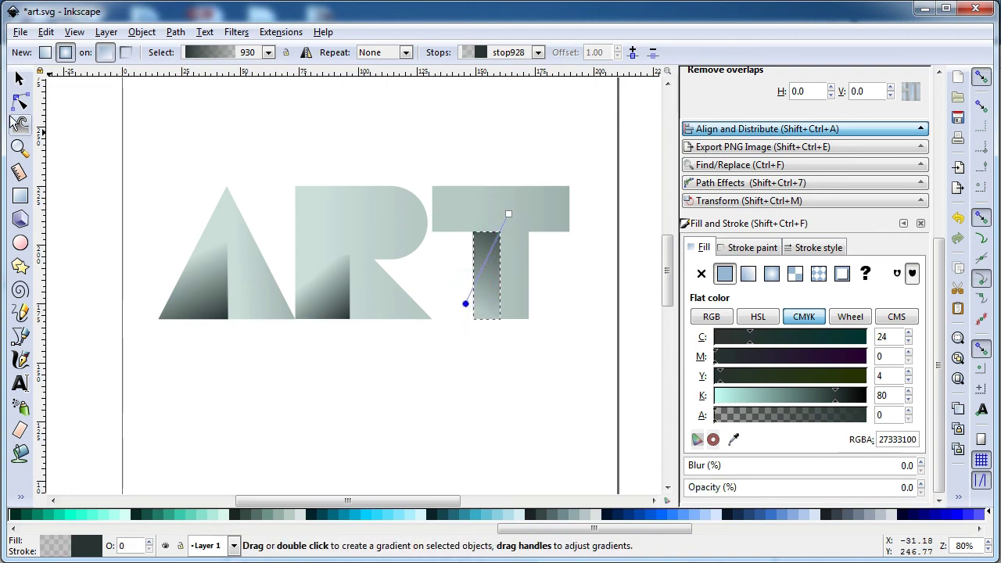
key(ctrl+z)
drag(508, 214, 494, 210)
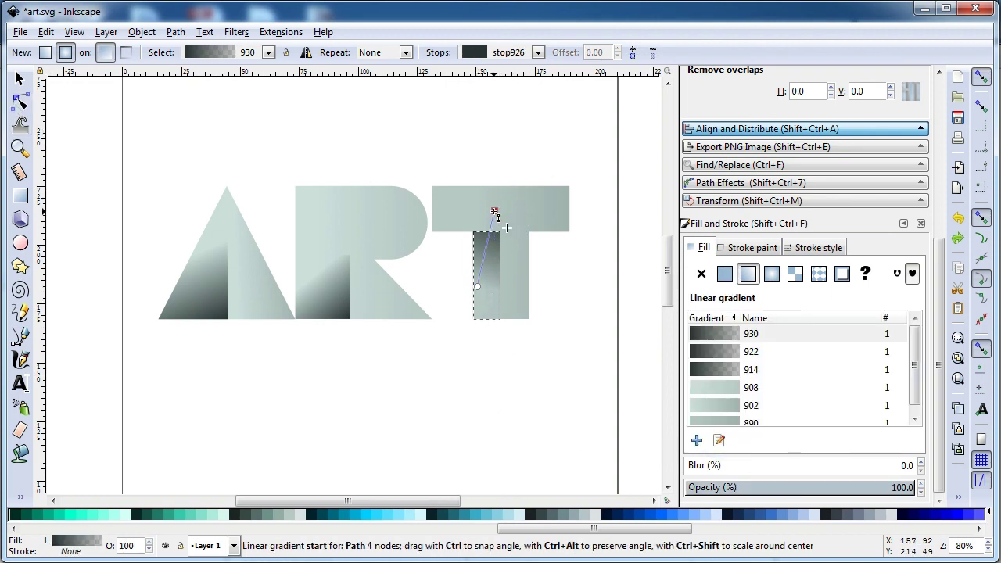
click(494, 212)
drag(477, 286, 466, 275)
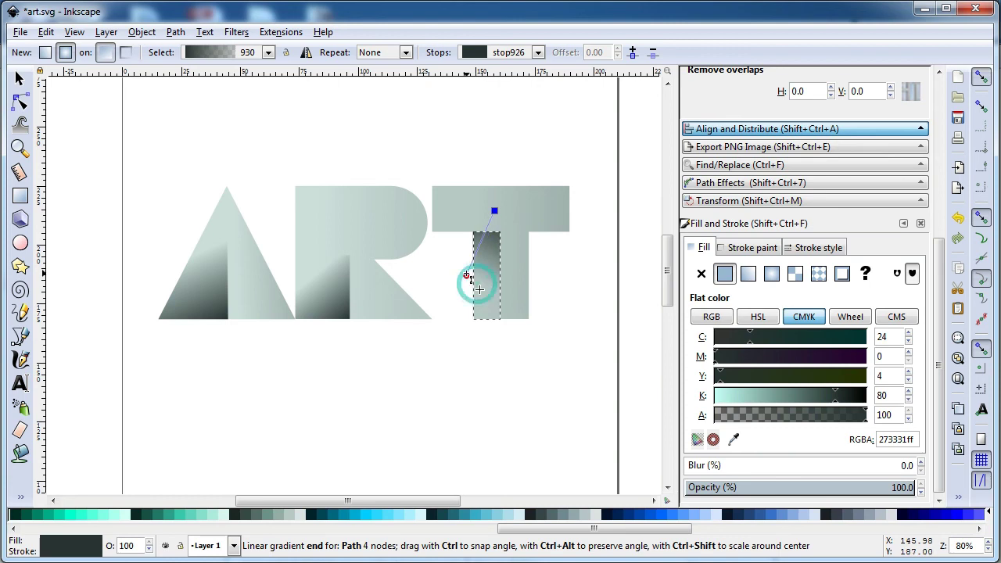
drag(494, 211, 501, 231)
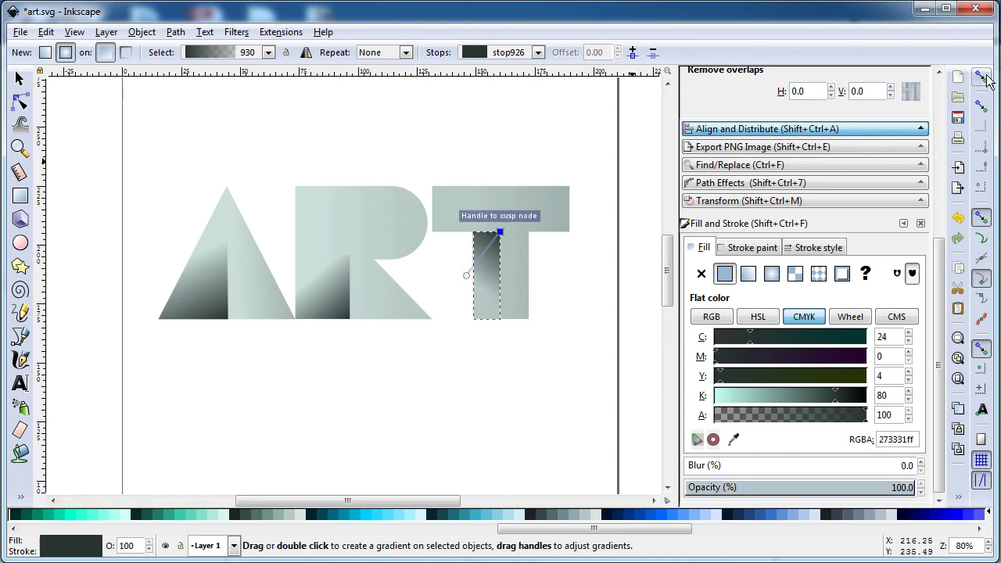
drag(501, 231, 494, 226)
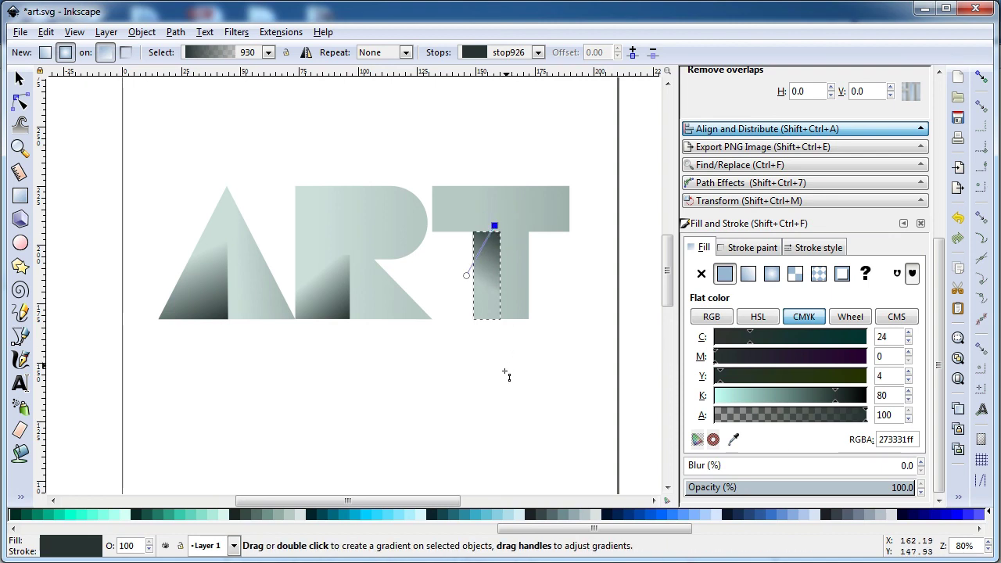
click(19, 78)
click(83, 136)
click(379, 438)
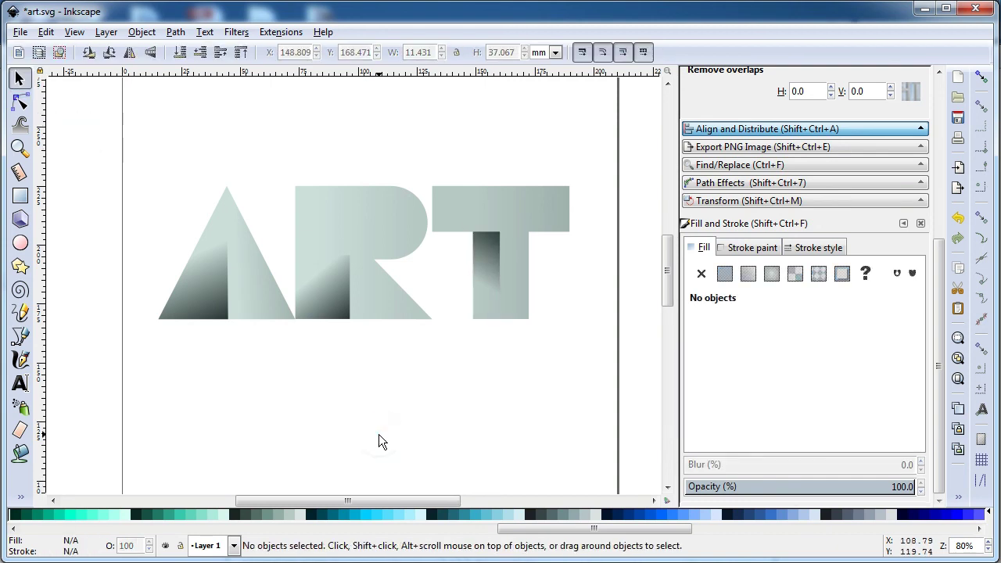